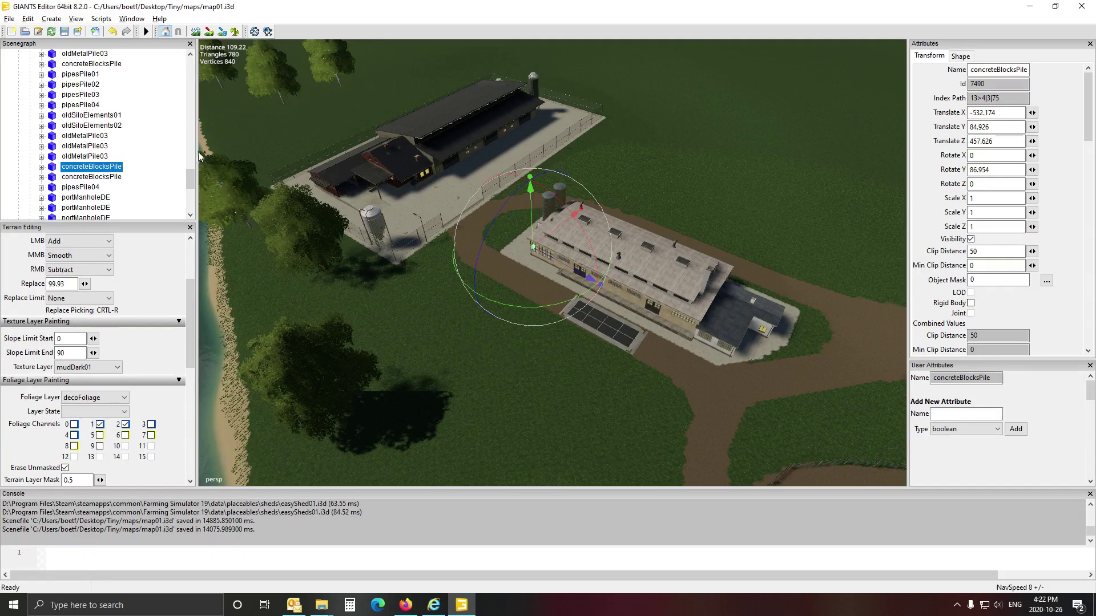
Collapse the whole scenegraph tree down to its top-level groups.
middle_click_drag(432, 388, 740, 335)
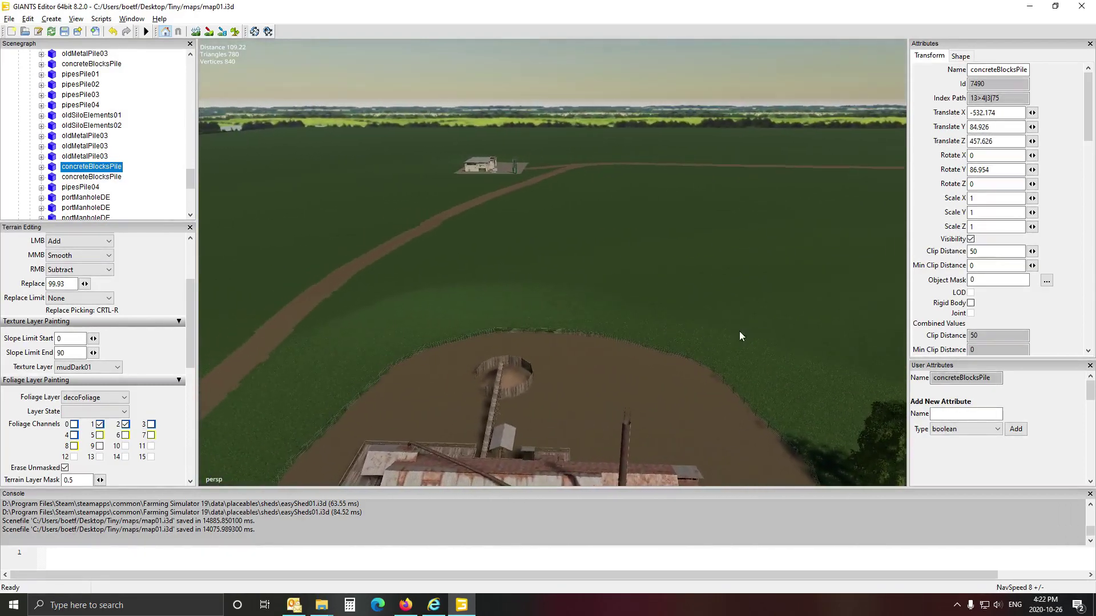
right_click(161, 152)
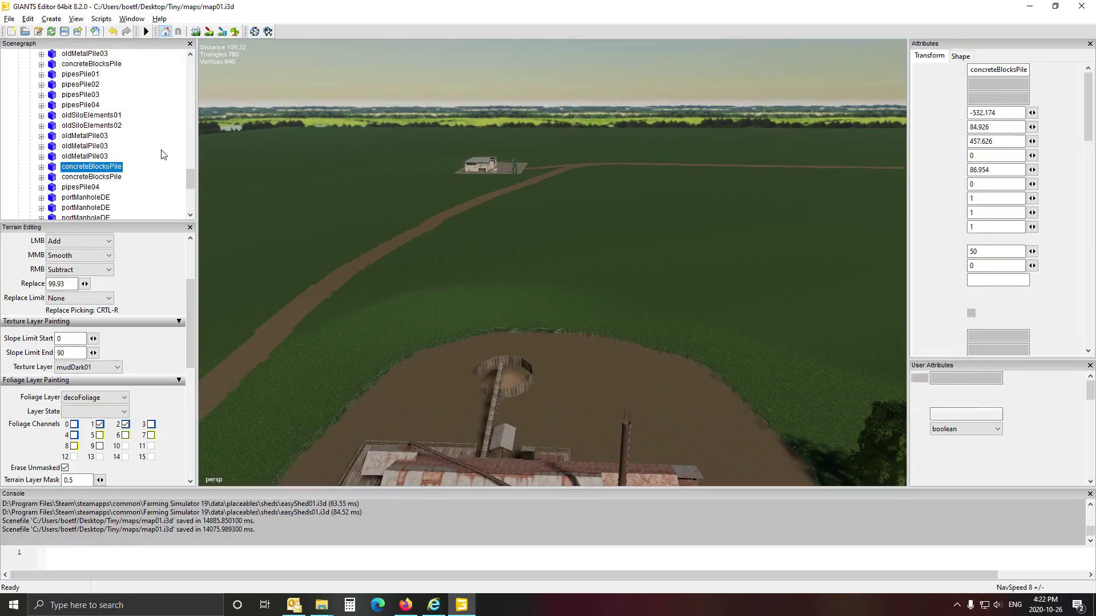
left_click(199, 174)
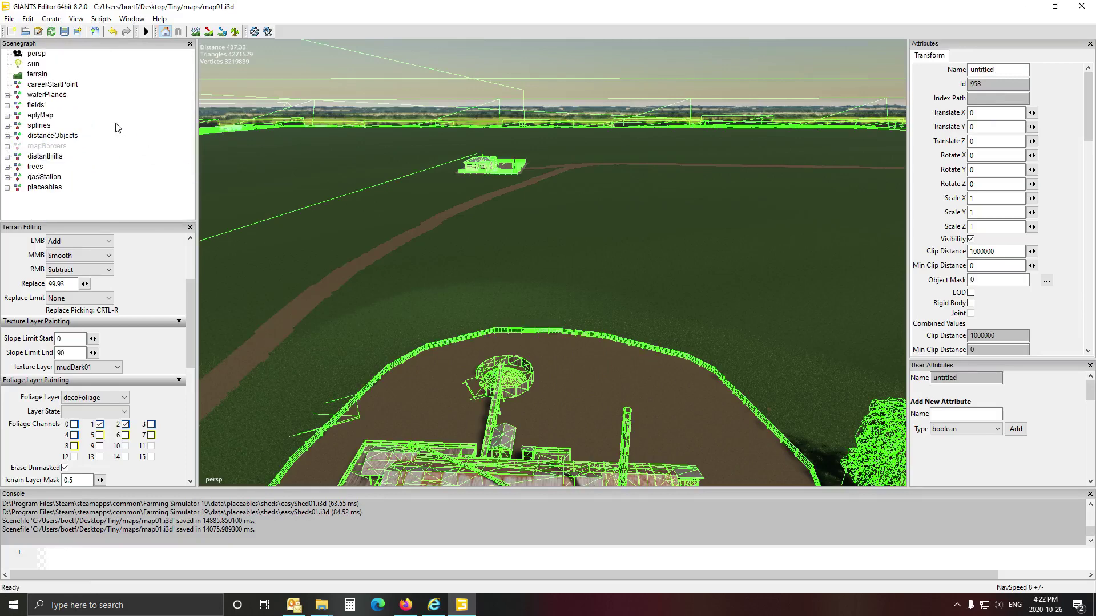
Show the mapBorders group to view the map's boundary walls, hide it again and clear the selection.
left_click(45, 146)
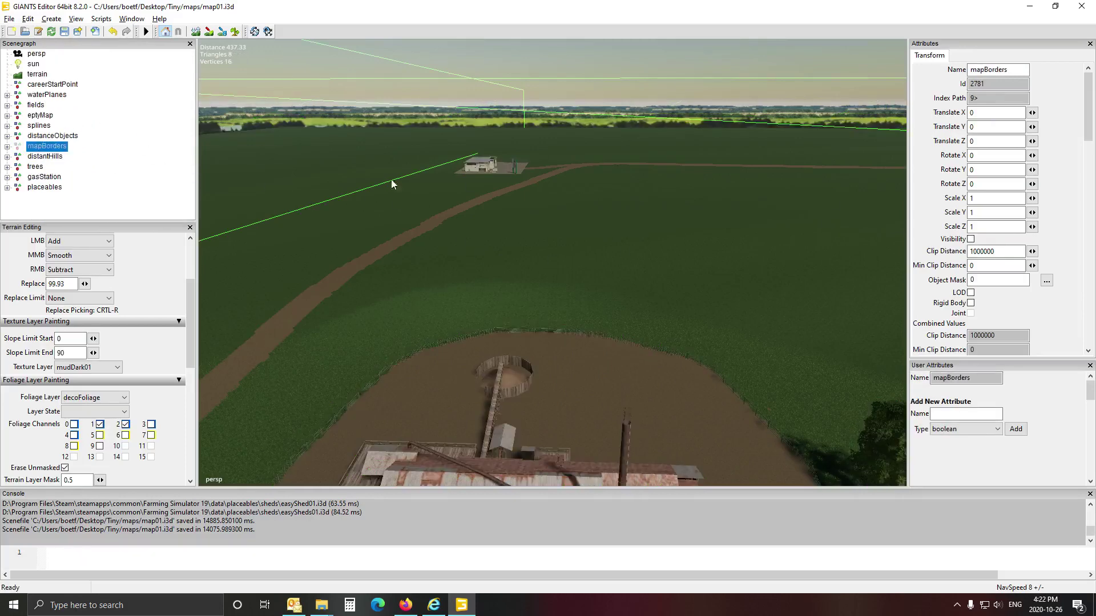
left_click(971, 239)
left_click_drag(513, 288, 454, 303, "alt")
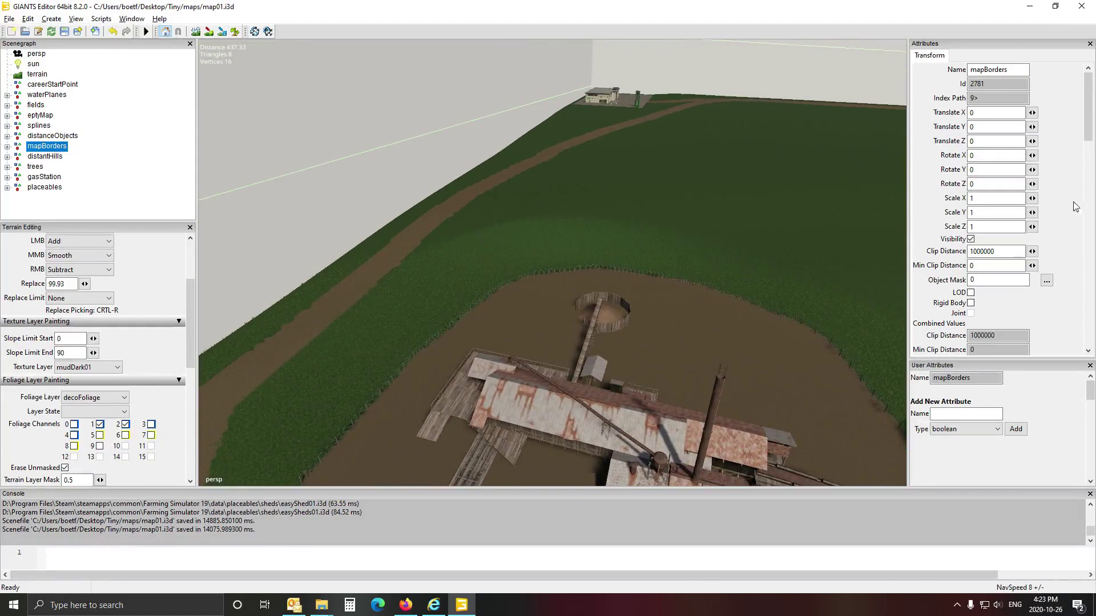
left_click(971, 240)
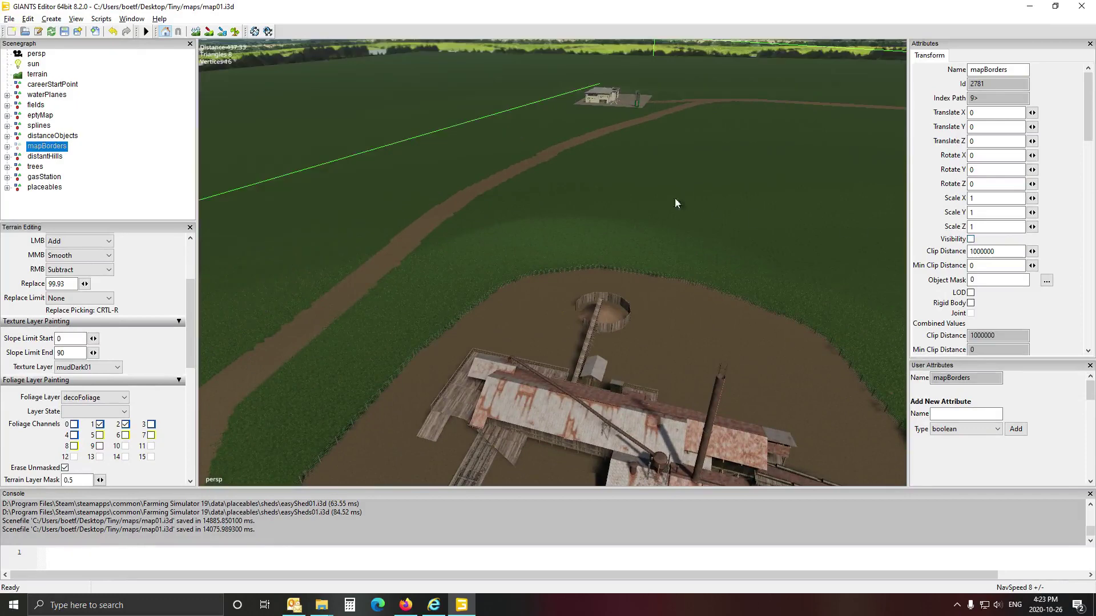
left_click_drag(637, 194, 676, 198, "alt")
left_click(100, 103)
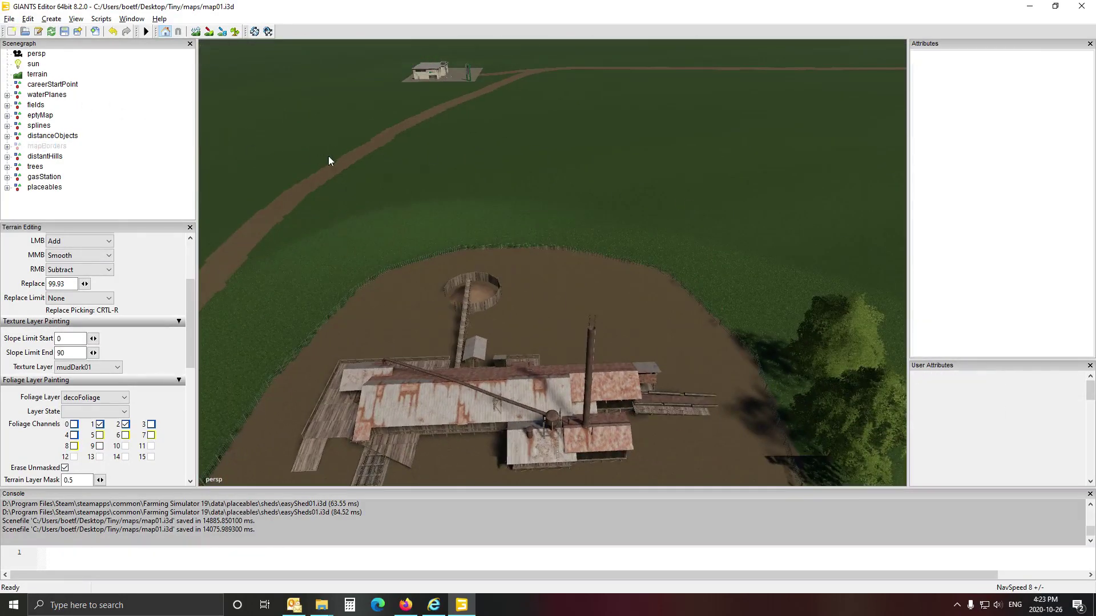
Examine the map layout from the distant horizon and river to the farm buildings and the fenced sawmill yard.
left_click_drag(327, 156, 303, 119, "alt")
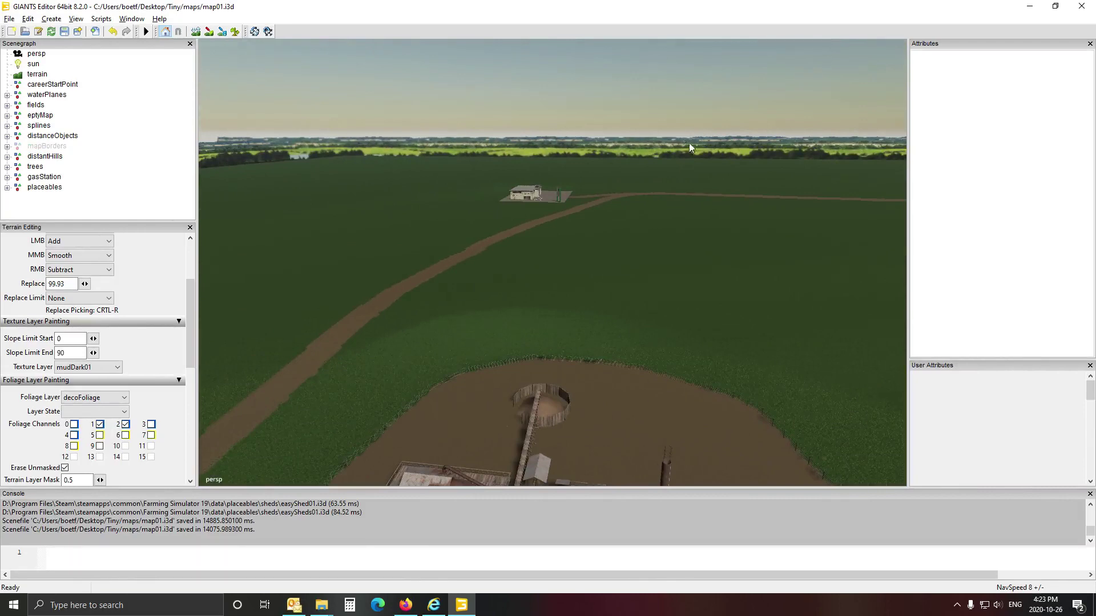
left_click_drag(355, 223, 648, 225, "alt")
left_click_drag(413, 255, 355, 285, "alt")
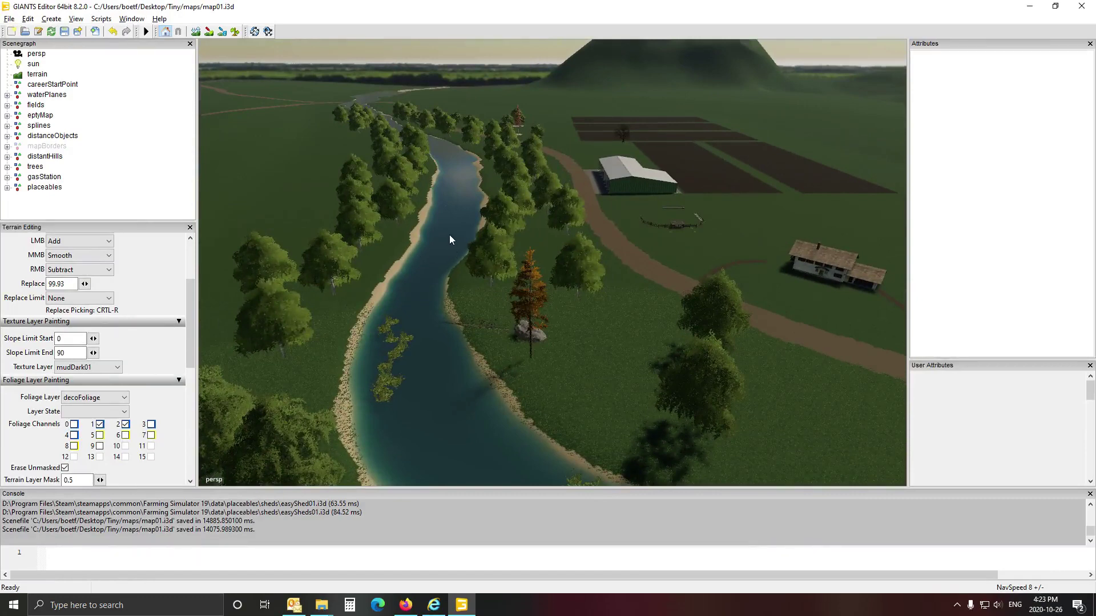
left_click_drag(450, 238, 831, 267, "alt")
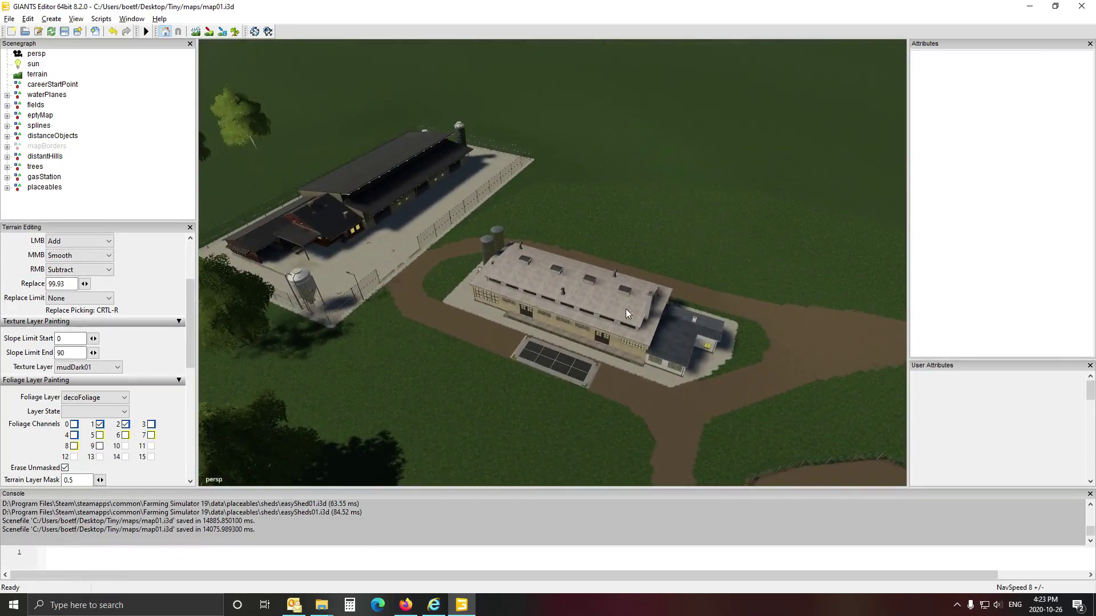
left_click_drag(405, 344, 654, 397, "alt")
left_click_drag(518, 325, 637, 265, "alt")
scroll(273, 350, "up", 10)
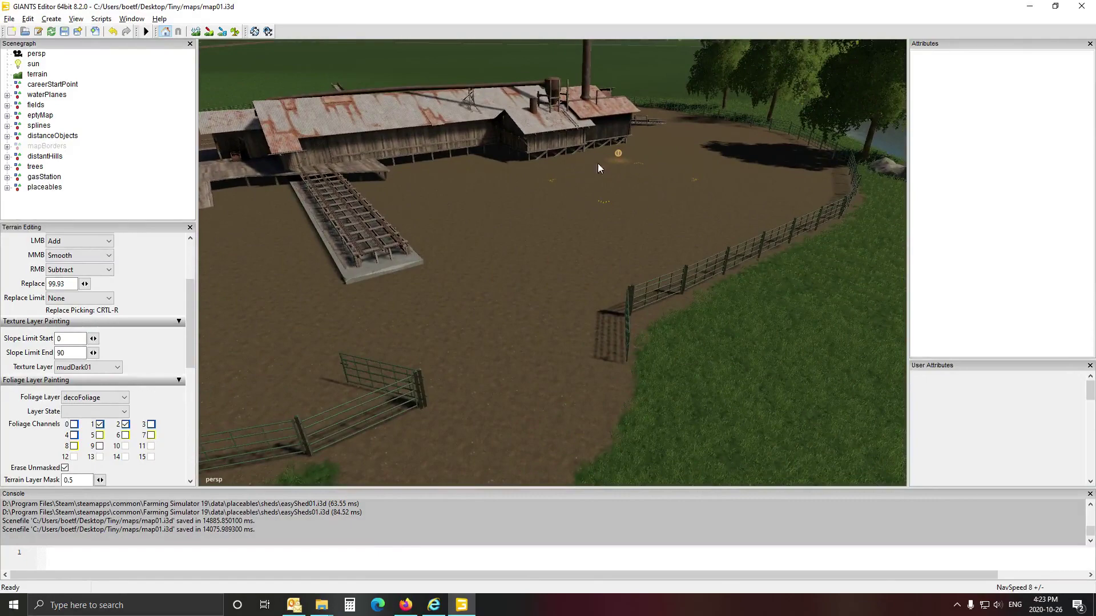
left_click_drag(518, 295, 492, 301, "alt")
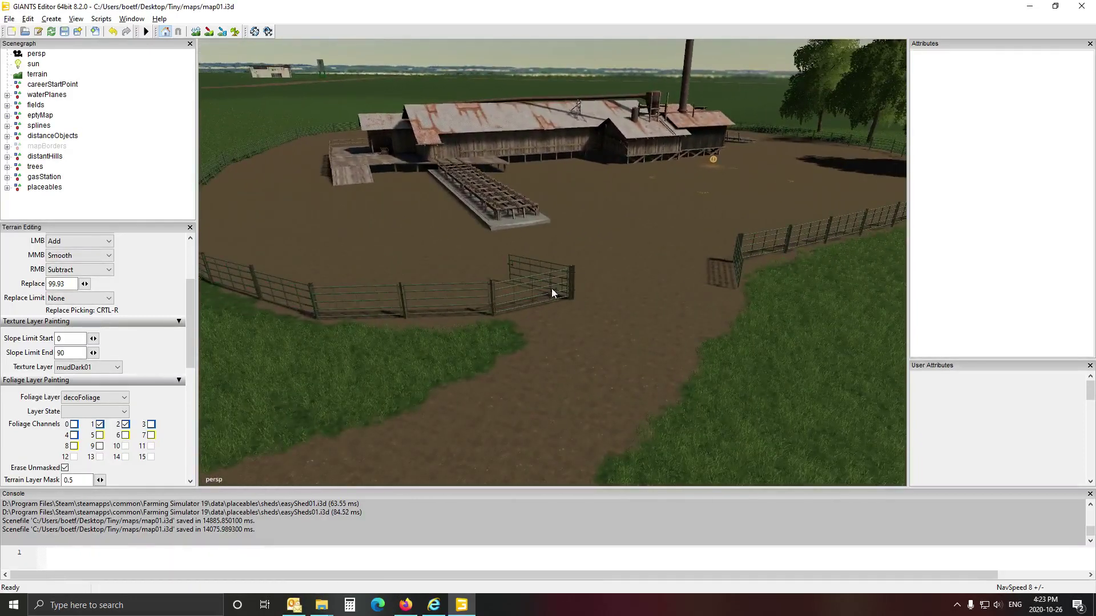
Select the gate post at the sawmill yard's entrance to inspect the fence, and collapse the scenegraph again.
left_click(574, 289)
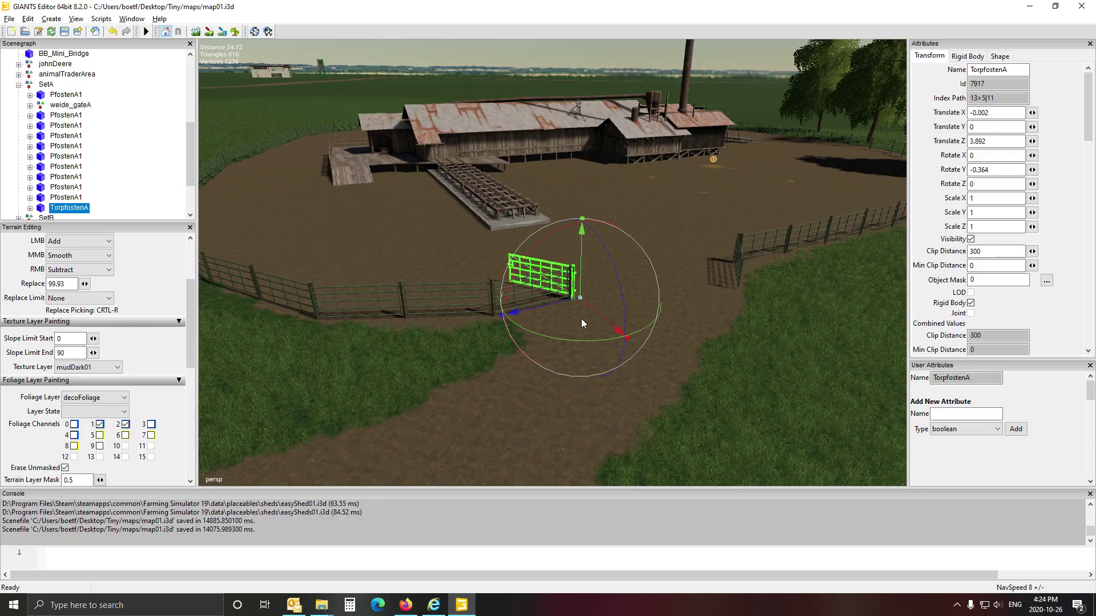
right_click_drag(718, 338, 657, 317)
key("d")
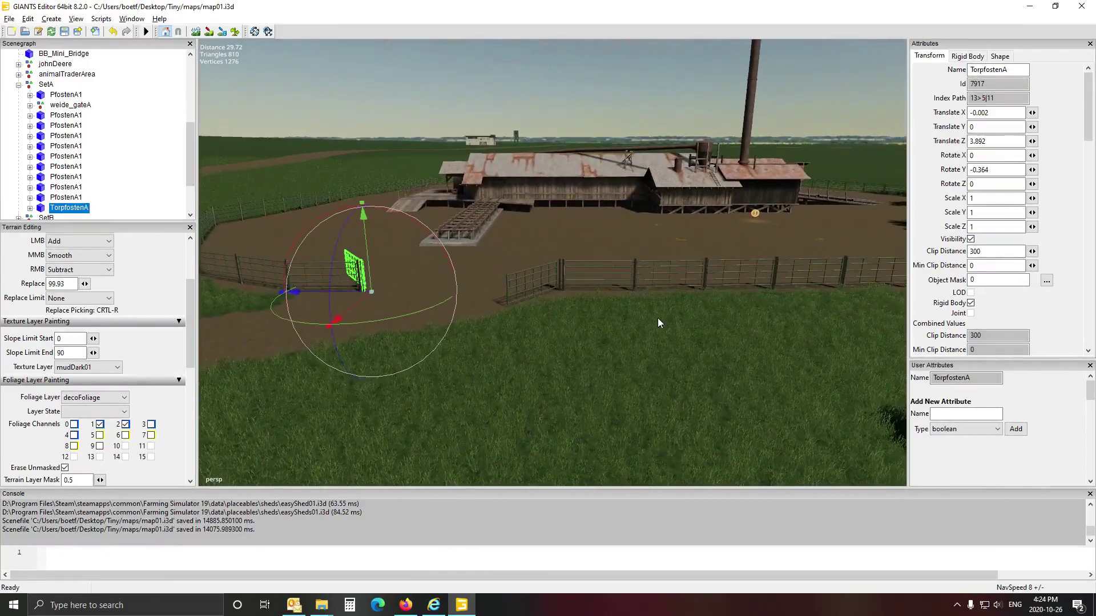
right_click(141, 141)
left_click(157, 163)
left_click(142, 131)
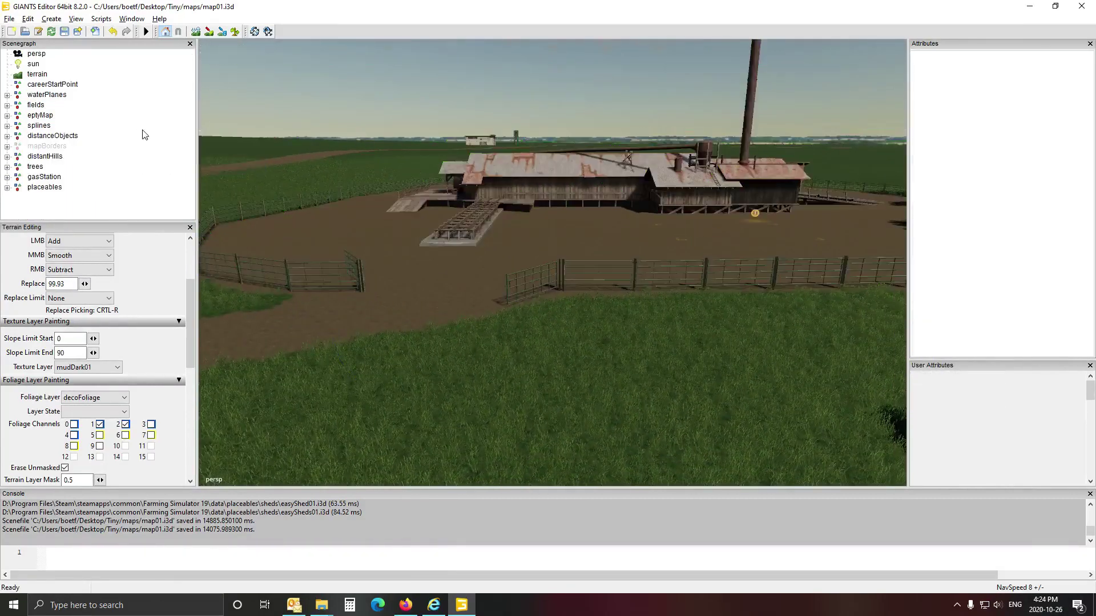
Examine the fenced farmyard with its open gate and feed silo, and the neighbouring building with twin silos.
right_click_drag(352, 309, 683, 338)
mouse_move(337, 306)
right_mouse_down()
mouse_move(235, 256)
mouse_move(288, 321)
mouse_move(347, 295)
right_mouse_up()
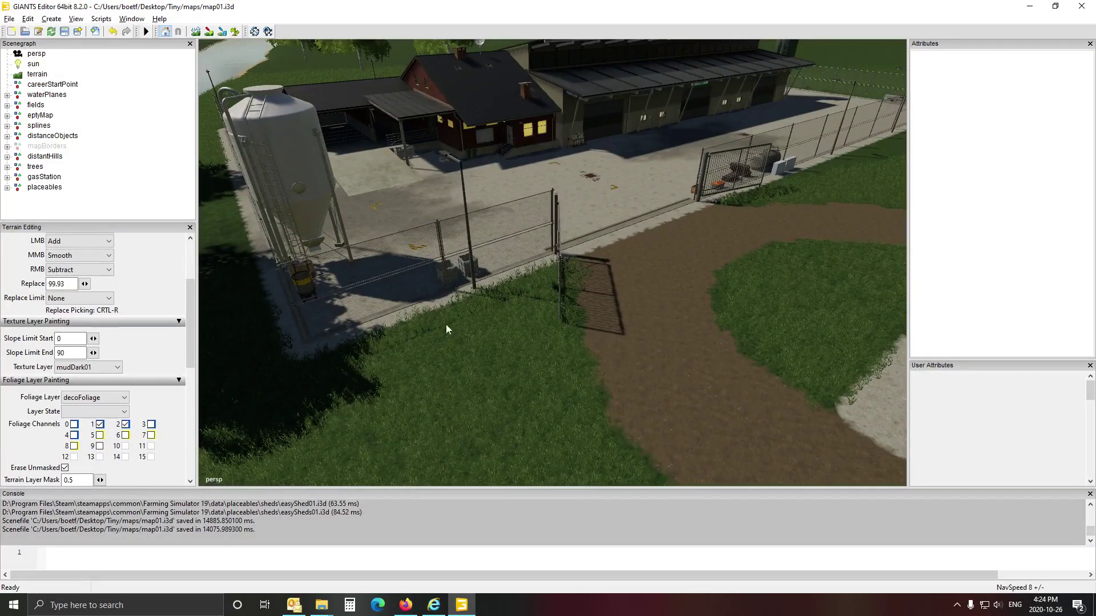
right_click_drag(446, 329, 462, 347)
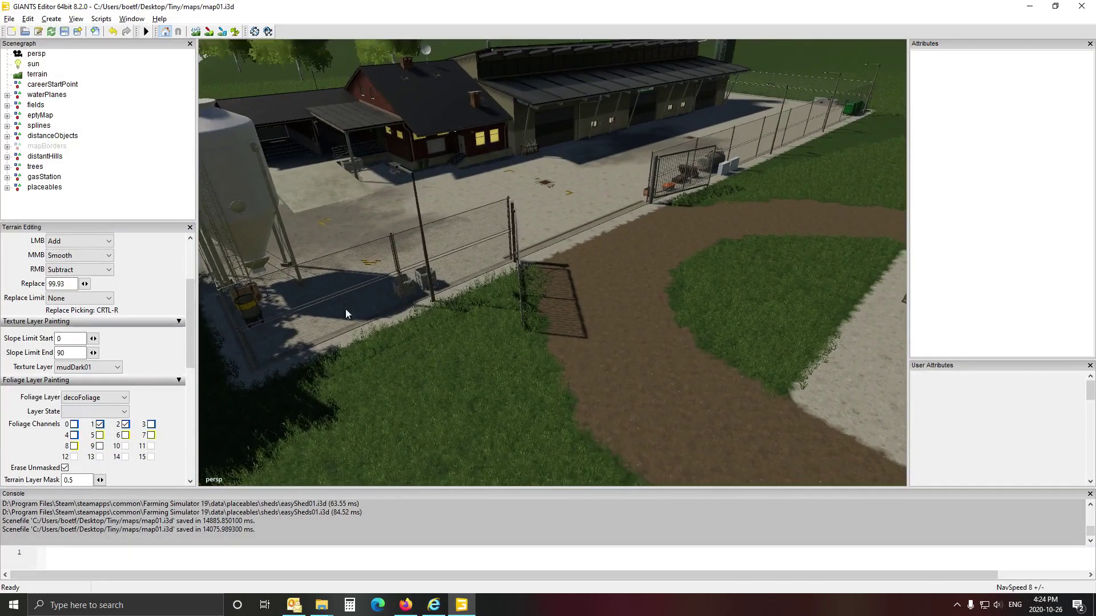
mouse_move(356, 374)
right_mouse_down()
mouse_move(381, 399)
mouse_move(355, 372)
right_mouse_up()
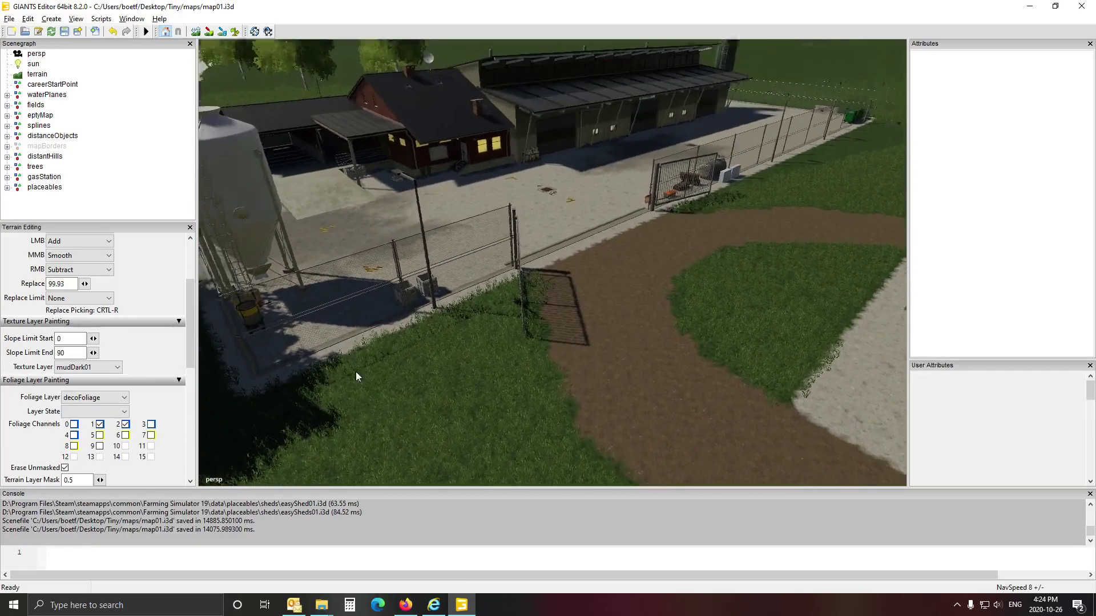
left_click_drag(355, 371, 349, 371, "alt")
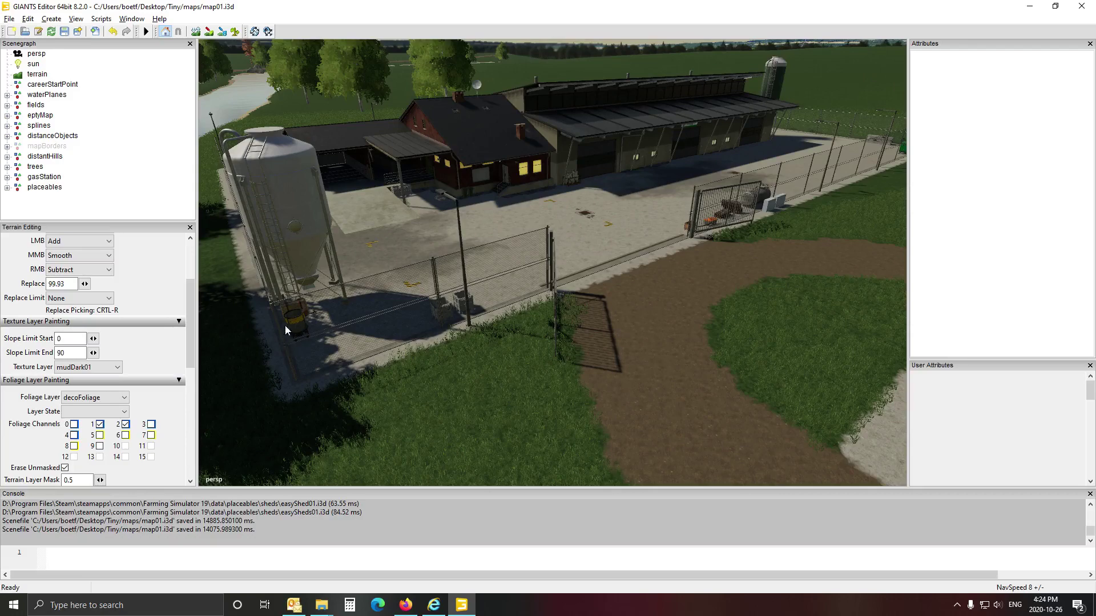
scroll(469, 371, "down", 2)
left_click_drag(469, 371, 506, 367, "alt")
scroll(487, 371, "down", 5)
scroll(507, 371, "up", 8)
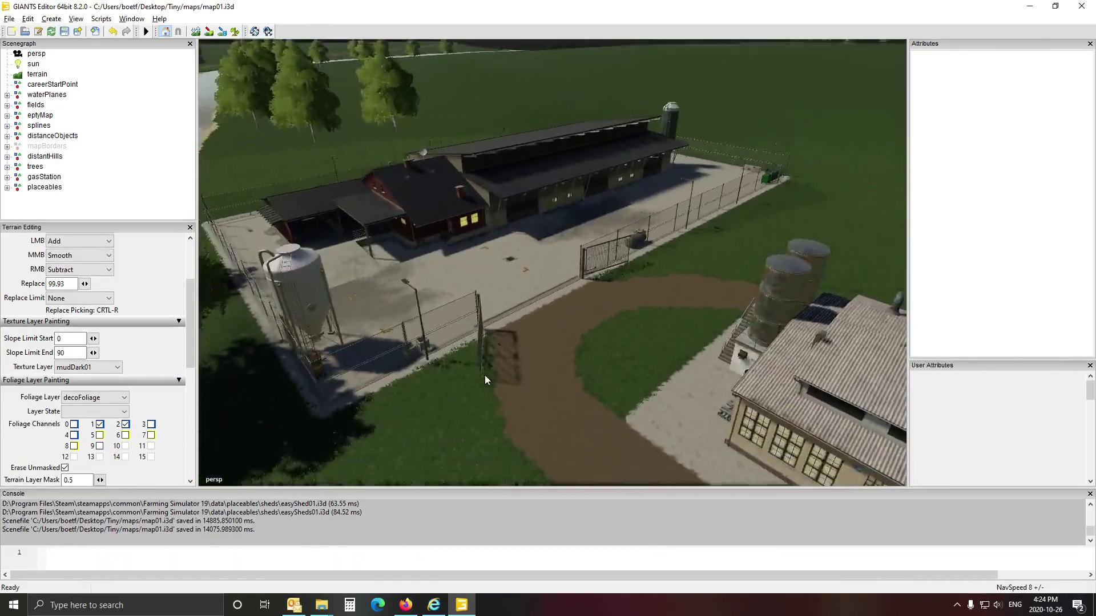
scroll(465, 371, "up", 3)
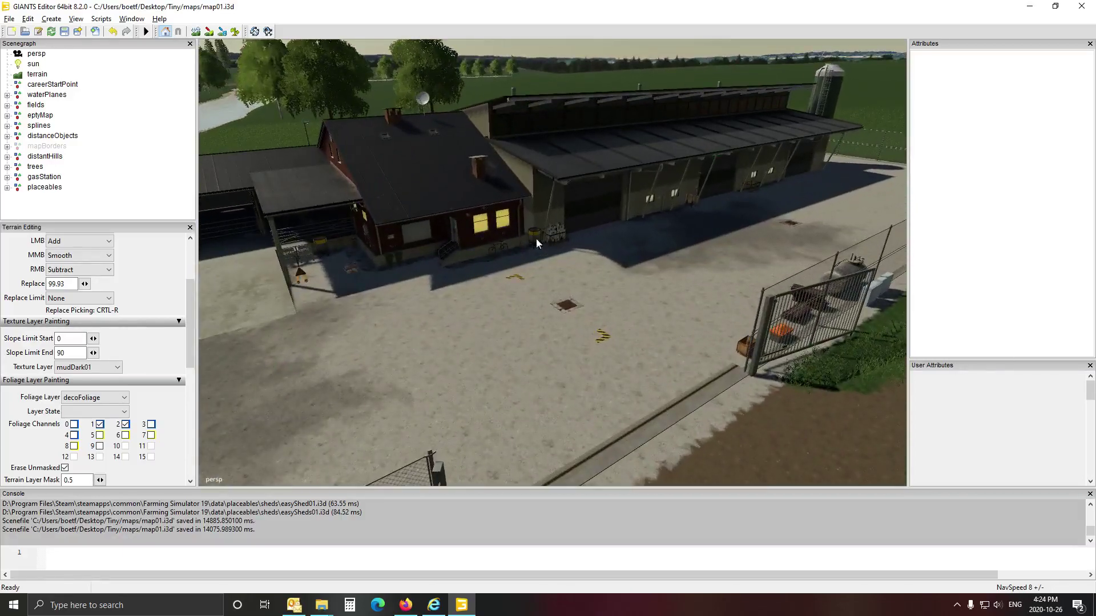
left_click_drag(506, 371, 771, 396, "alt")
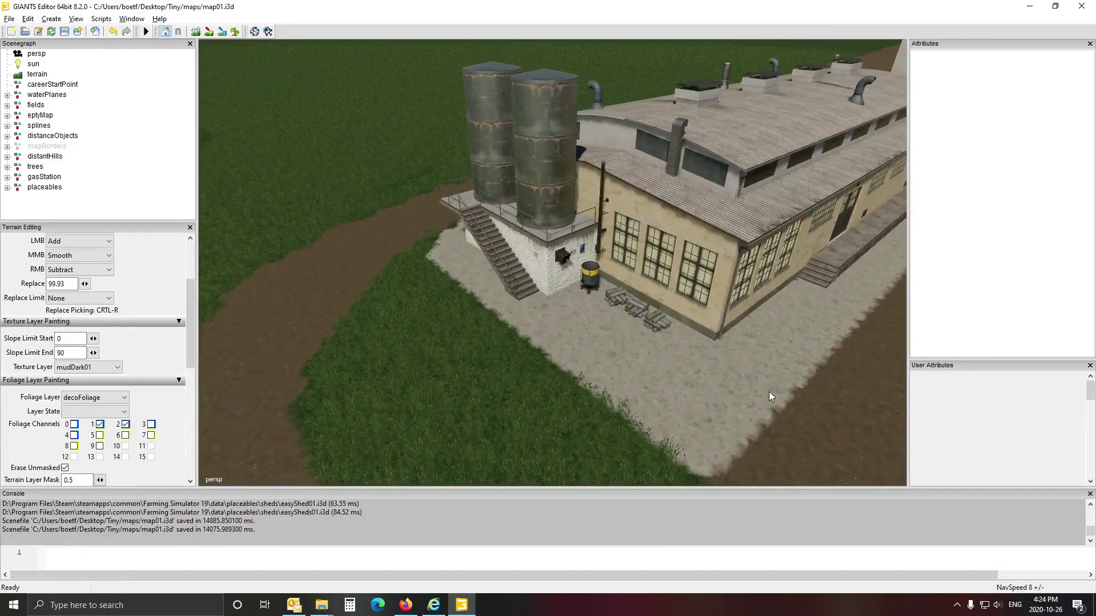
Examine the John Deere dealership, its fenced lot and the dirt road leading to it.
left_click_drag(592, 283, 200, 406, "alt")
scroll(312, 327, "up", 5)
scroll(201, 405, "down", 4)
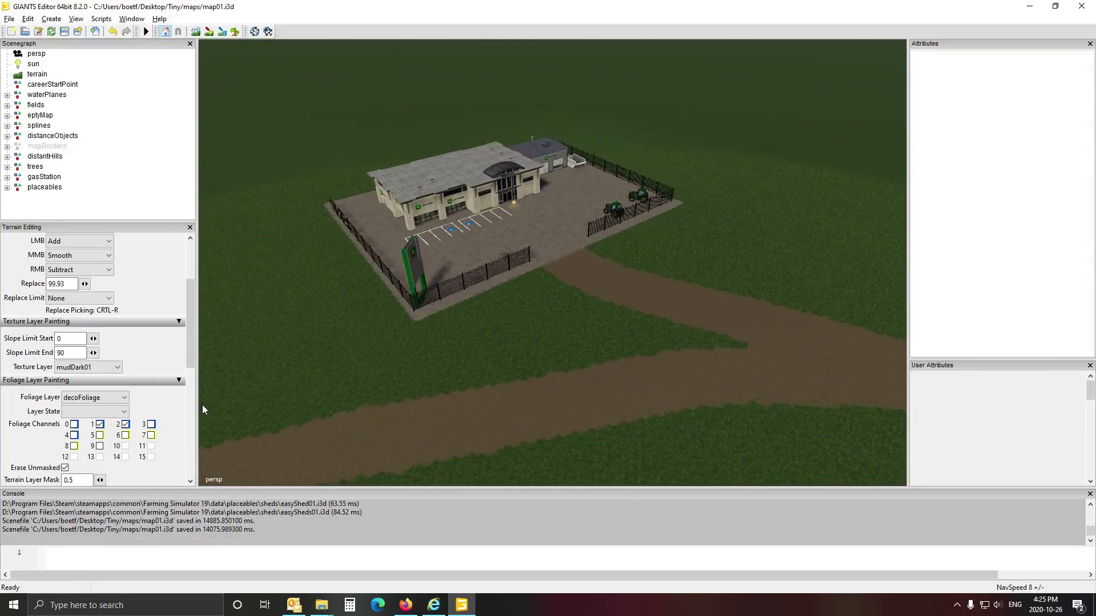
mouse_move(202, 406)
left_mouse_down("alt")
mouse_move(262, 406)
mouse_move(194, 395)
left_mouse_up("alt")
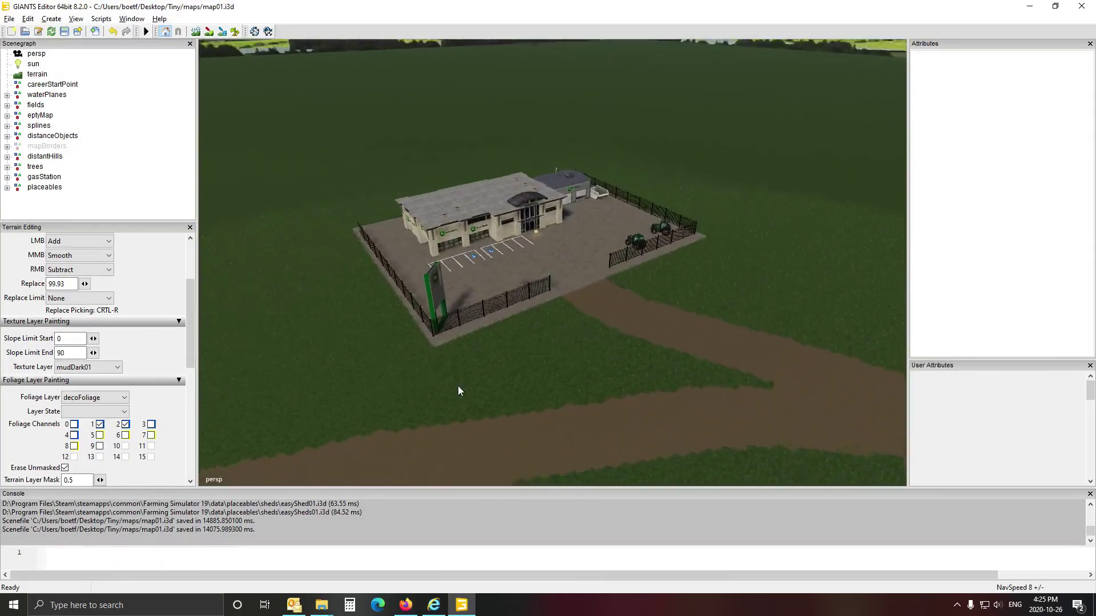
left_click_drag(458, 386, 685, 416, "alt")
scroll(395, 358, "up", 5)
scroll(403, 351, "up", 6)
scroll(604, 386, "down", 3)
scroll(660, 442, "down", 5)
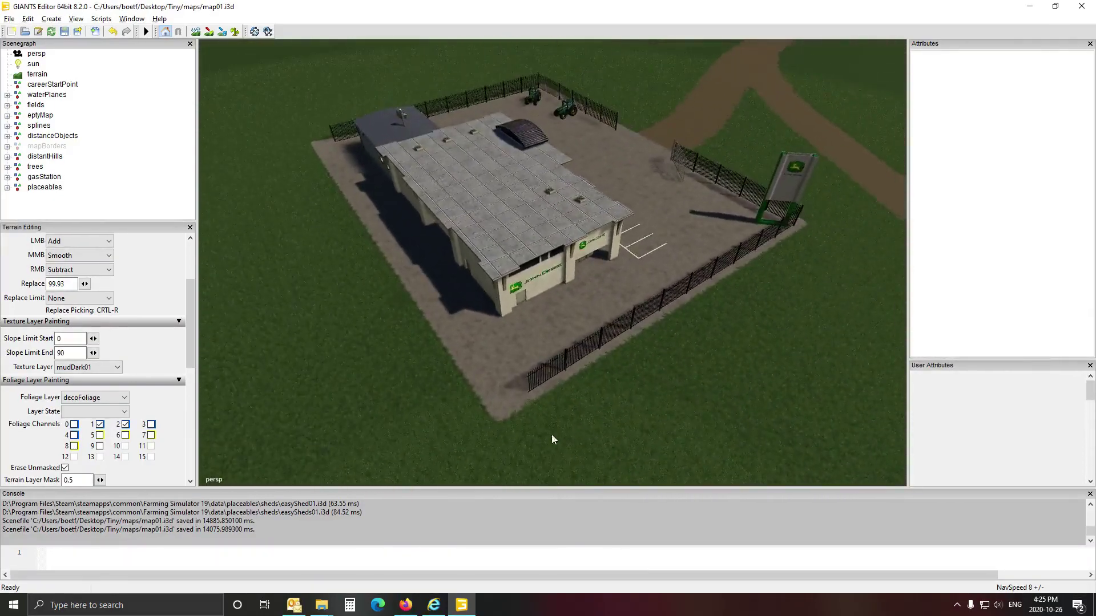
Examine the open-sided sheds standing between the dirt road and the ploughed fields.
left_click_drag(599, 417, 702, 372, "alt")
left_click_drag(582, 428, 773, 419, "alt")
scroll(635, 365, "up", 3)
scroll(709, 378, "up", 8)
scroll(708, 378, "up", 5)
scroll(717, 381, "up", 5)
left_click_drag(600, 355, 608, 374, "alt")
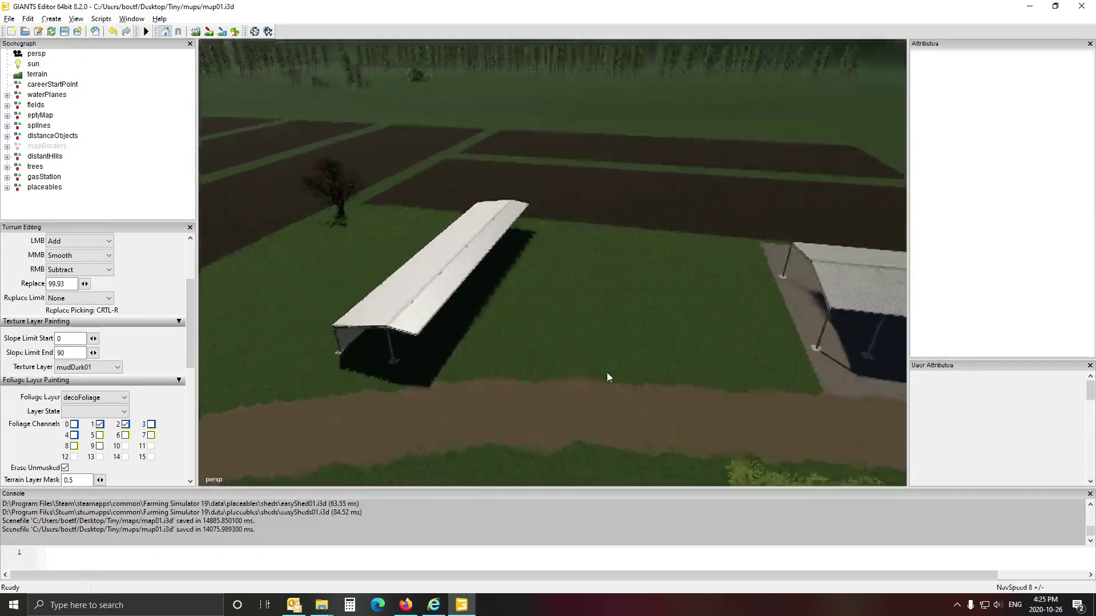
middle_click_drag(608, 374, 628, 384, "alt")
left_click_drag(628, 385, 536, 384, "alt")
Examine the farmhouse with its fenced garden and the open grass area towards the green shed.
scroll(517, 377, "up", 2)
scroll(545, 400, "up", 5)
scroll(678, 359, "up", 3)
key("Right")
scroll(413, 281, "up", 5)
scroll(420, 291, "up", 10)
scroll(434, 312, "up", 5)
scroll(472, 395, "down", 10)
left_click_drag(307, 368, 573, 351, "alt")
key("w")
right_click_drag(555, 333, 135, 376)
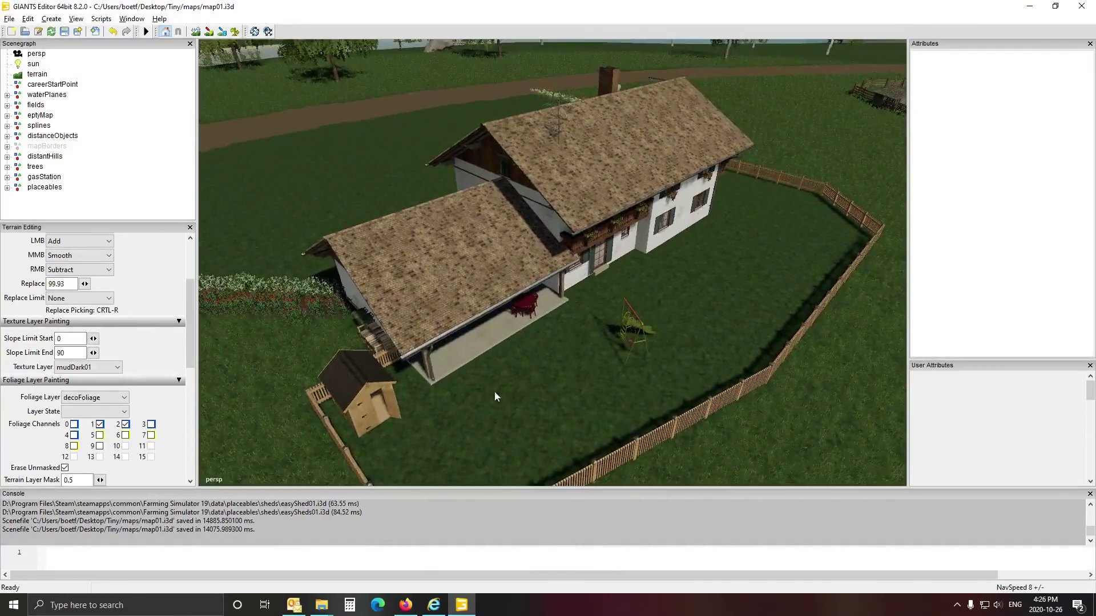
right_click_drag(495, 396, 617, 330)
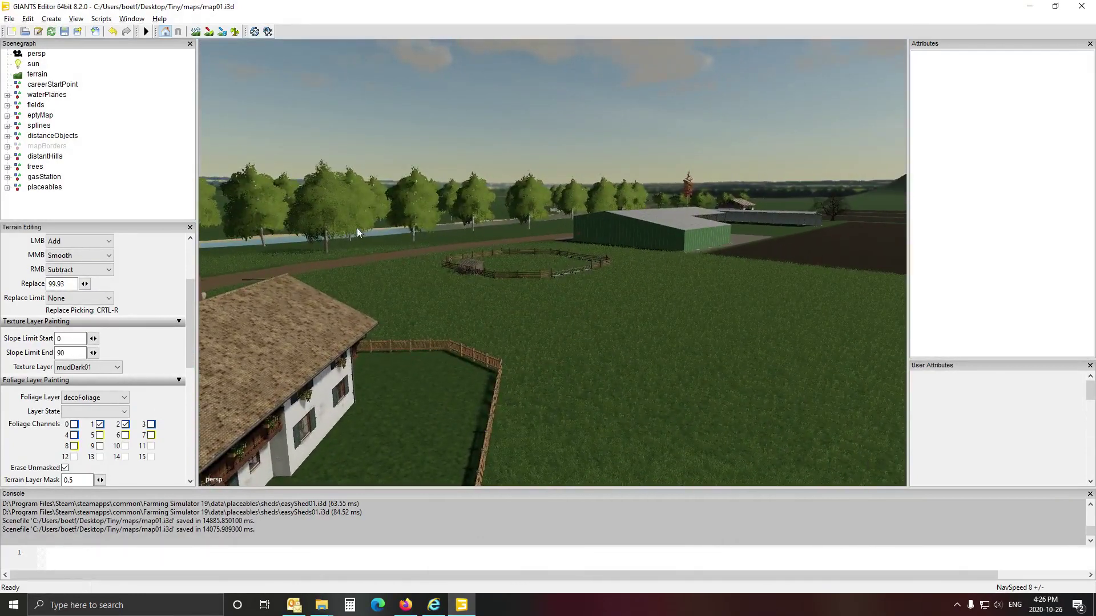
Browse the importable files in data/placeables/mapDE/farmBuildings and locate farmHousePreplaced.i3d without importing it.
left_click(9, 19)
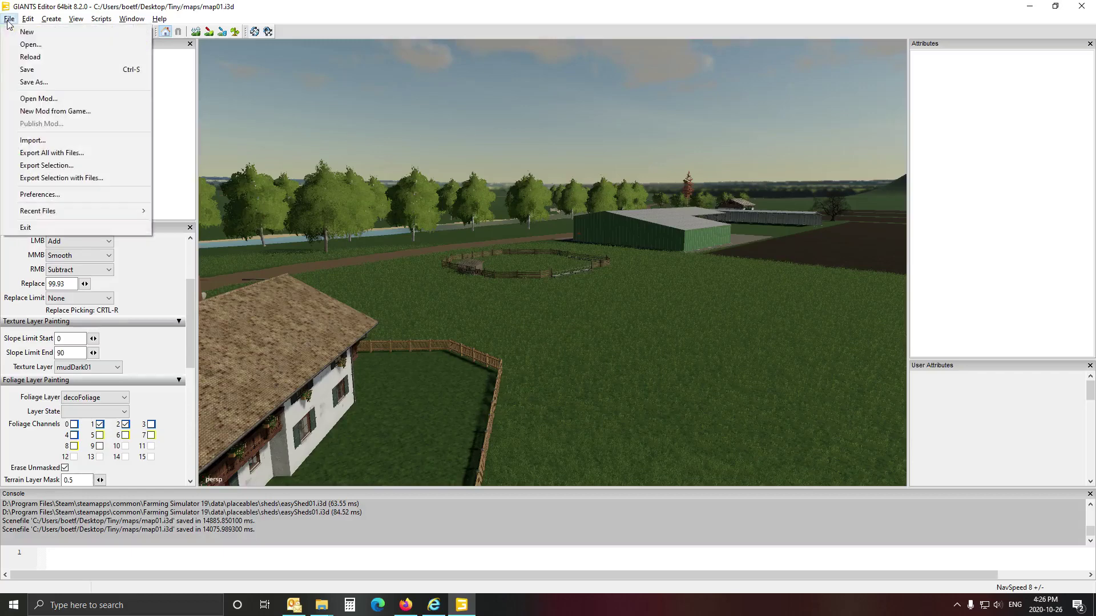
left_click(26, 140)
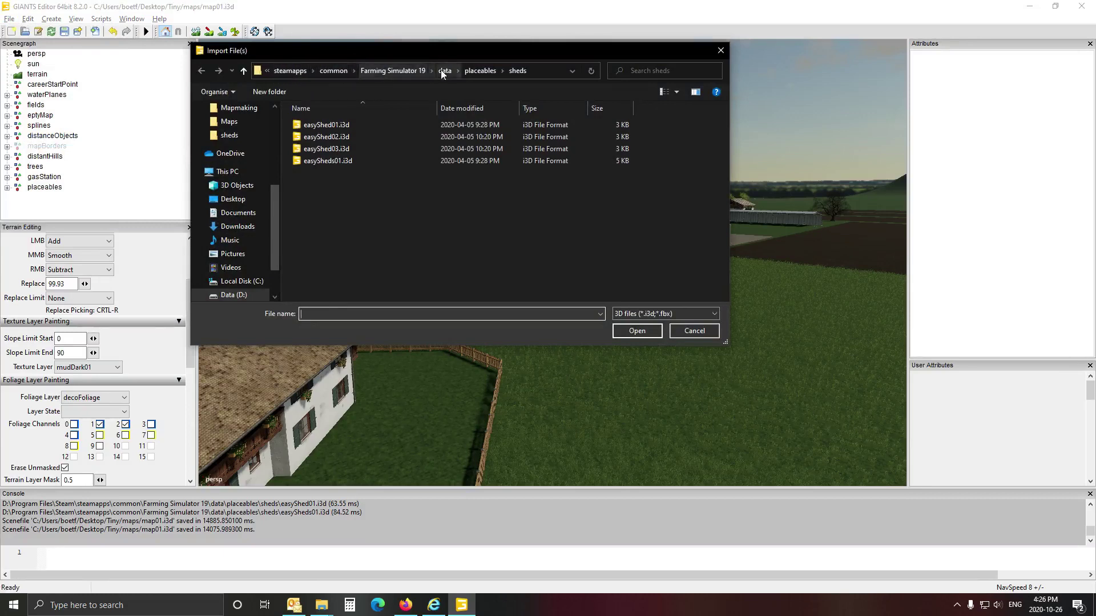
left_click(491, 74)
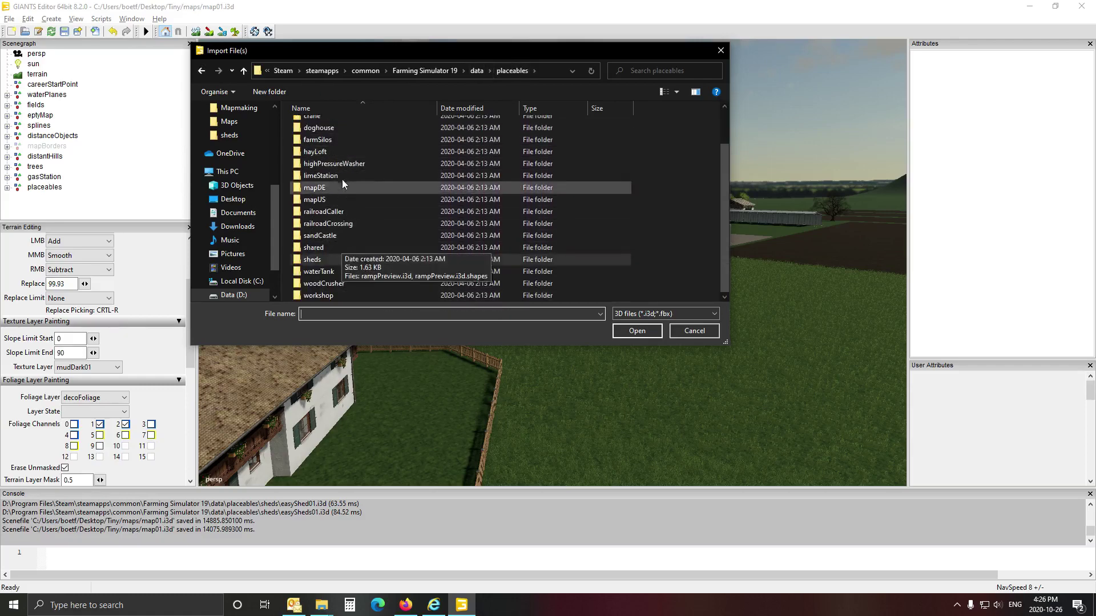
scroll(342, 172, "up", 2)
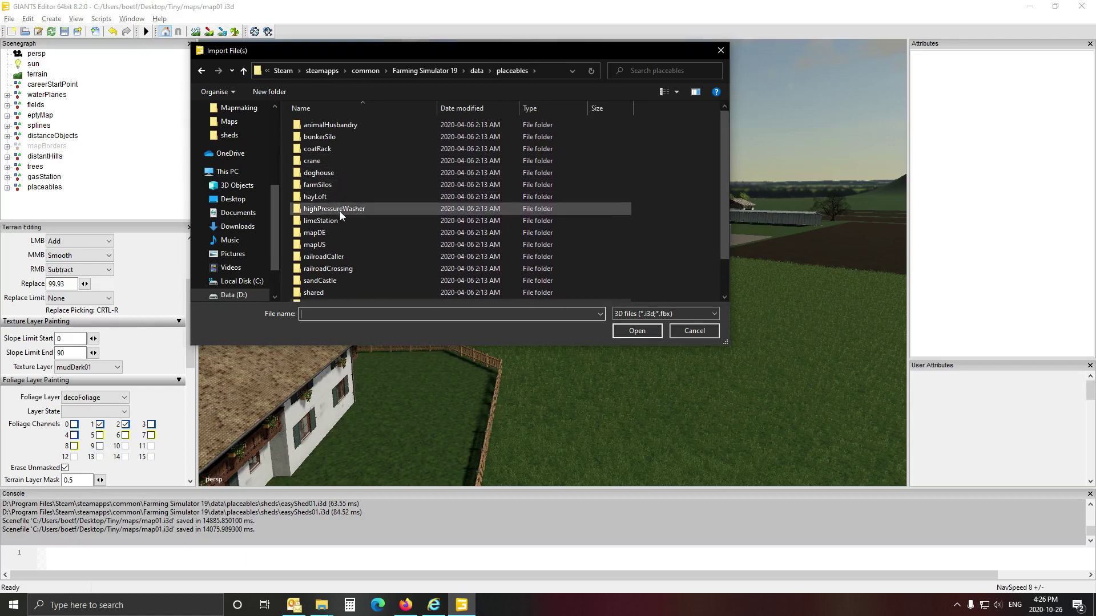
scroll(335, 195, "down", 2)
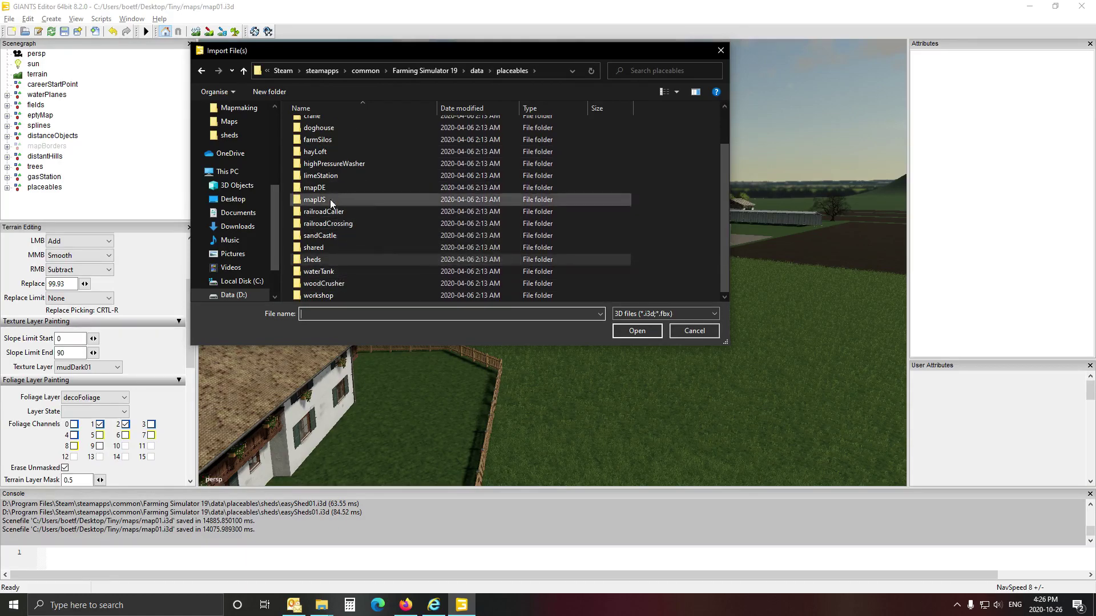
double_click(331, 189)
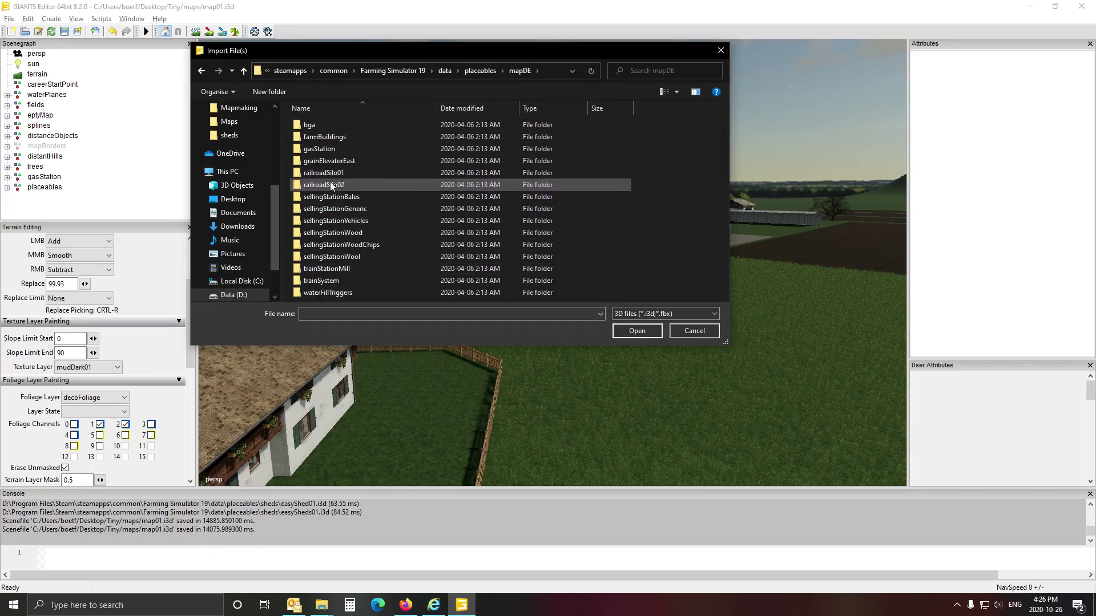
double_click(329, 137)
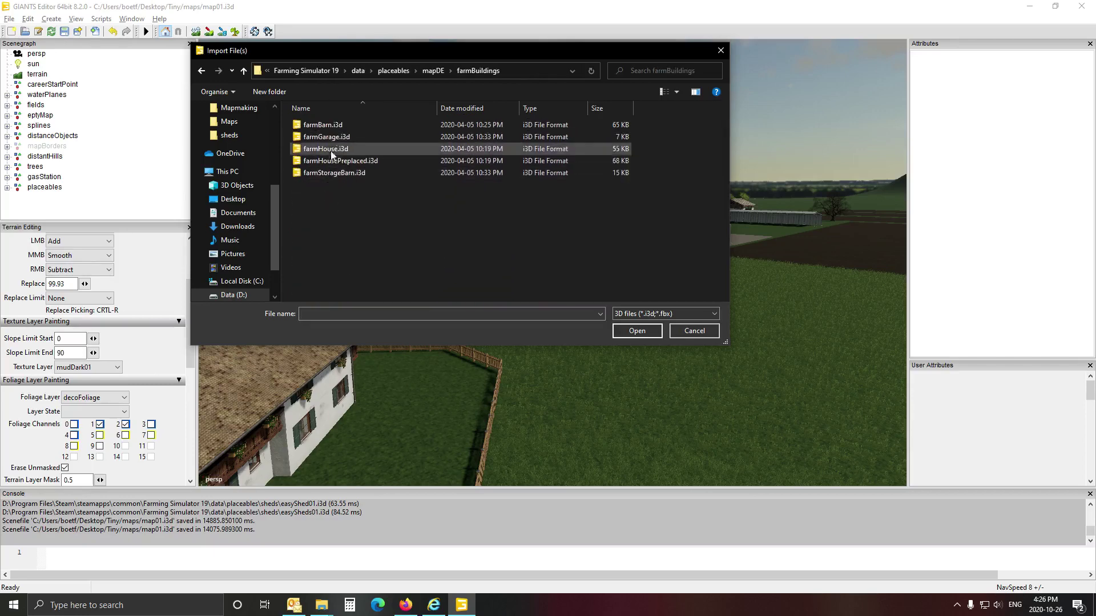
left_click(336, 162)
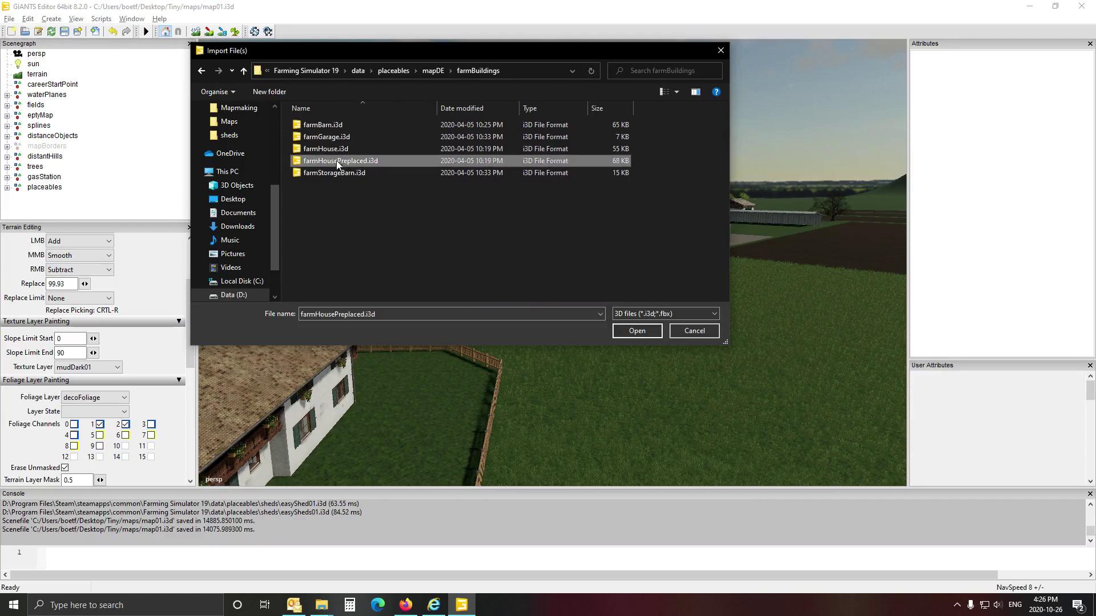
left_click(722, 51)
Examine the farmhouse's fenced garden and the brick factory building with its paved, fenced yard by the river.
left_click_drag(542, 279, 414, 376, "alt")
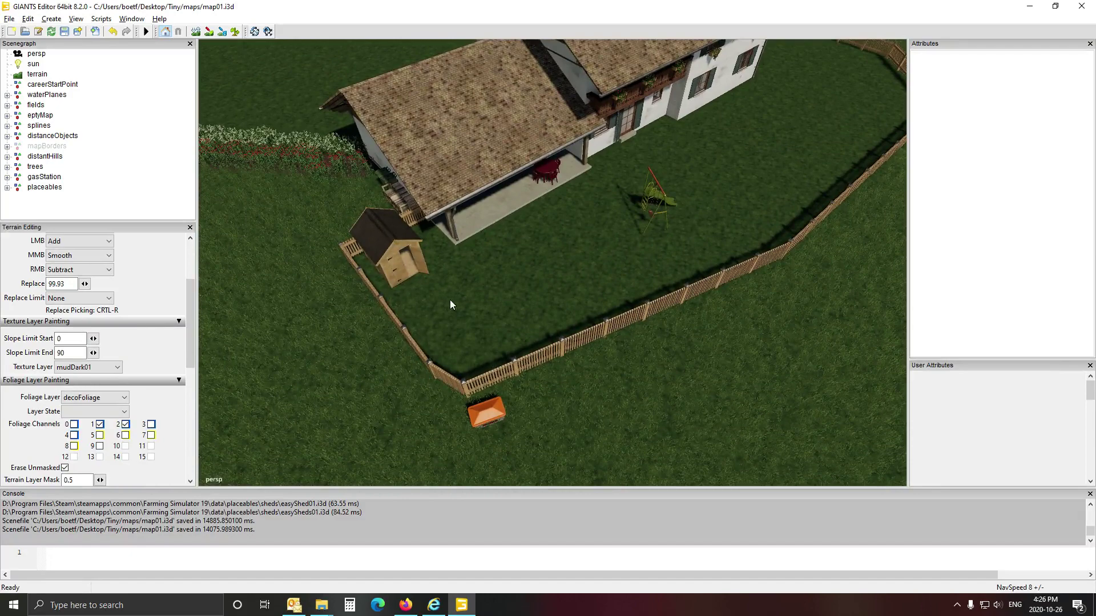
left_click_drag(451, 303, 381, 269, "alt")
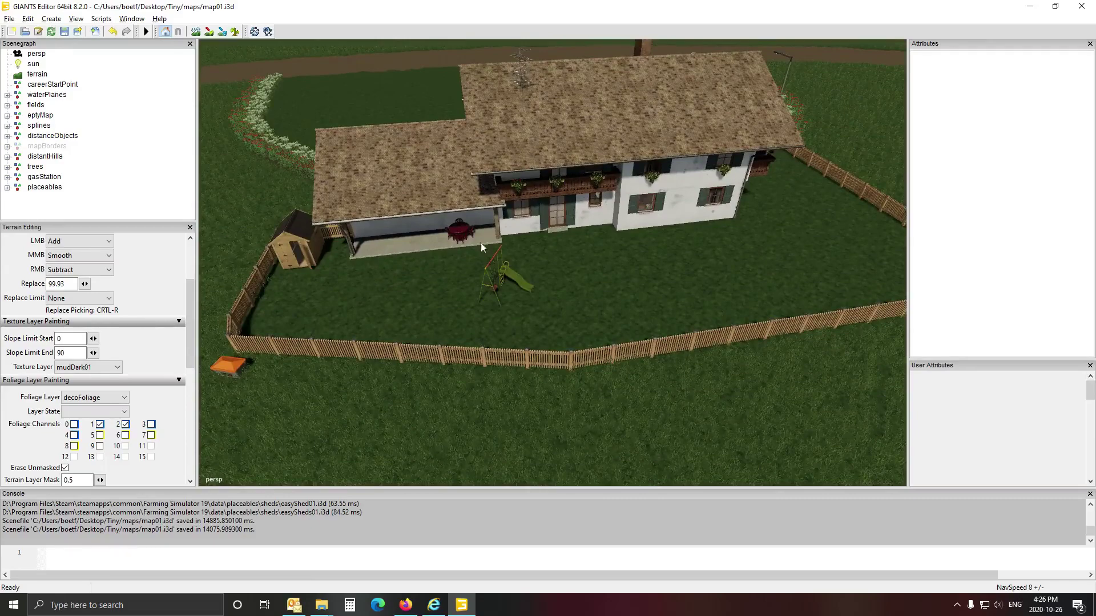
left_click_drag(531, 267, 328, 233, "alt")
scroll(496, 260, "up", 5)
left_click_drag(519, 267, 625, 352, "alt")
scroll(510, 236, "up", 8)
left_click_drag(315, 270, 346, 316, "alt")
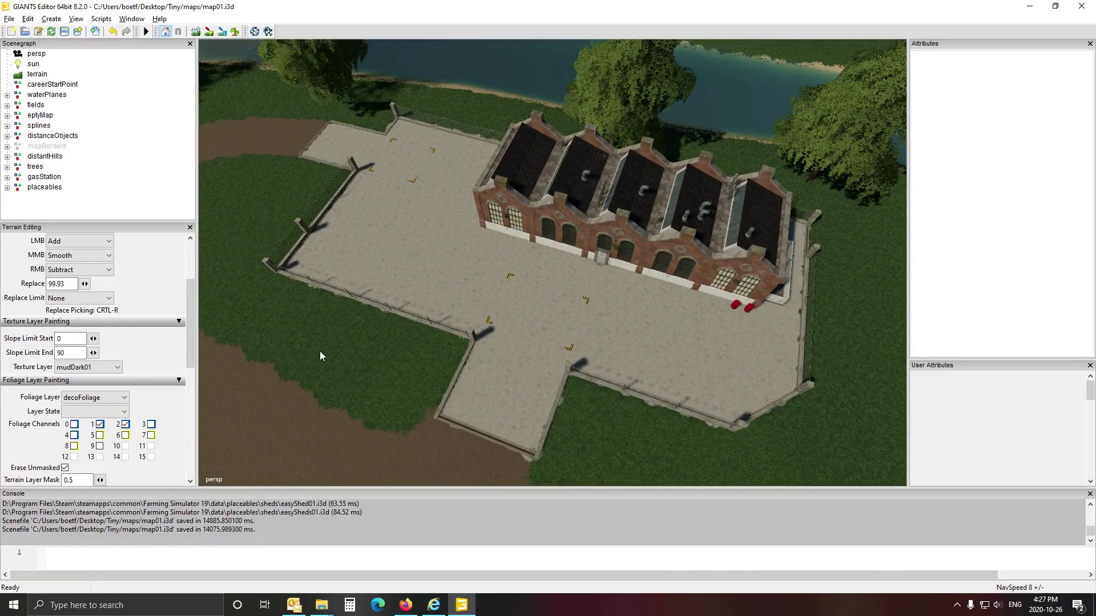
Examine the conifer forest by the hills and the ploughed fields with the sheds and farm buildings along the dirt road.
left_click_drag(338, 350, 839, 360, "alt")
scroll(437, 315, "up", 10)
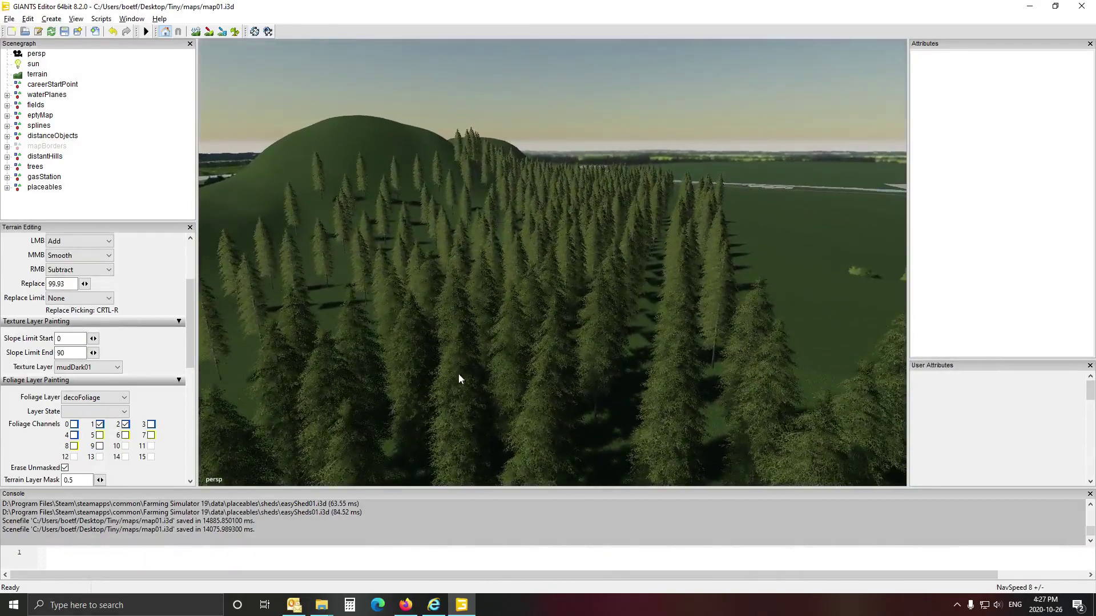
scroll(443, 381, "up", 4)
left_click_drag(443, 381, 611, 413, "alt")
scroll(584, 343, "up", 8)
scroll(574, 358, "up", 10)
scroll(574, 358, "up", 5)
scroll(611, 413, "down", 6)
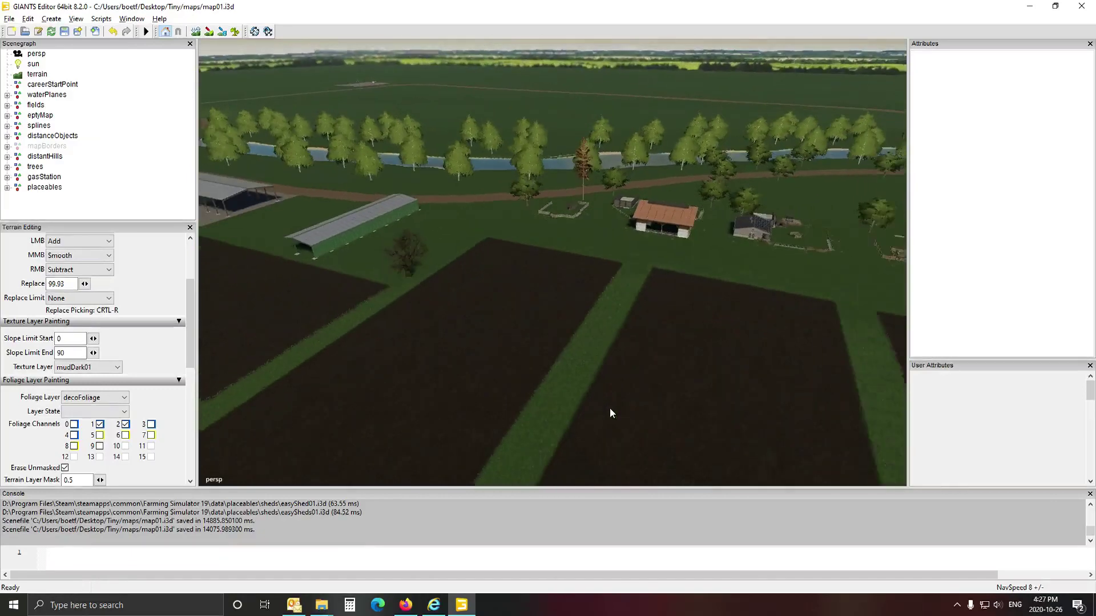
scroll(610, 410, "down", 2)
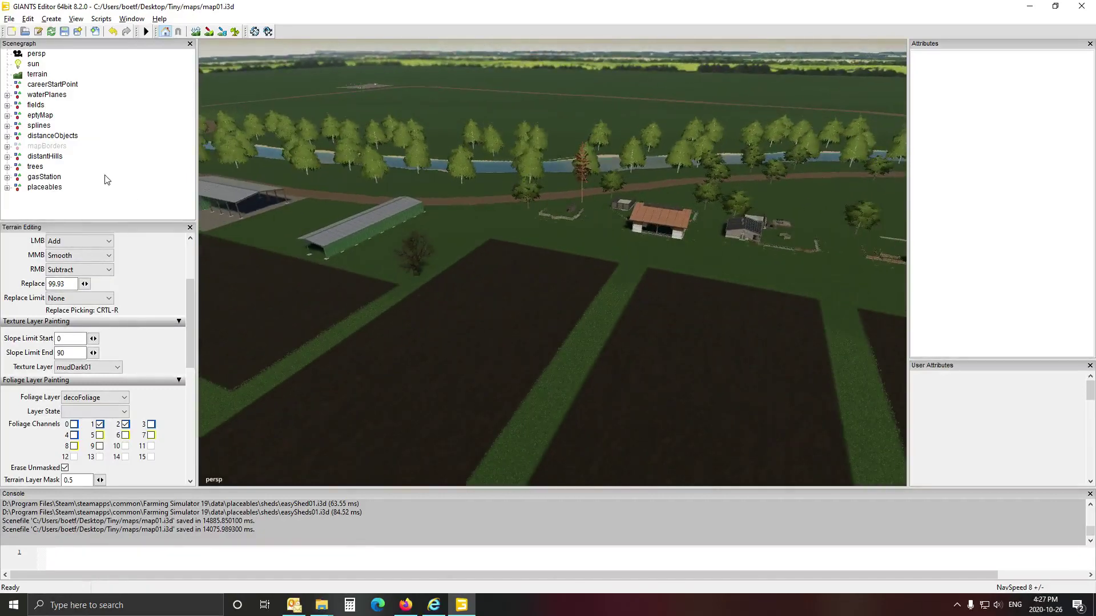
left_click_drag(425, 283, 333, 258, "alt")
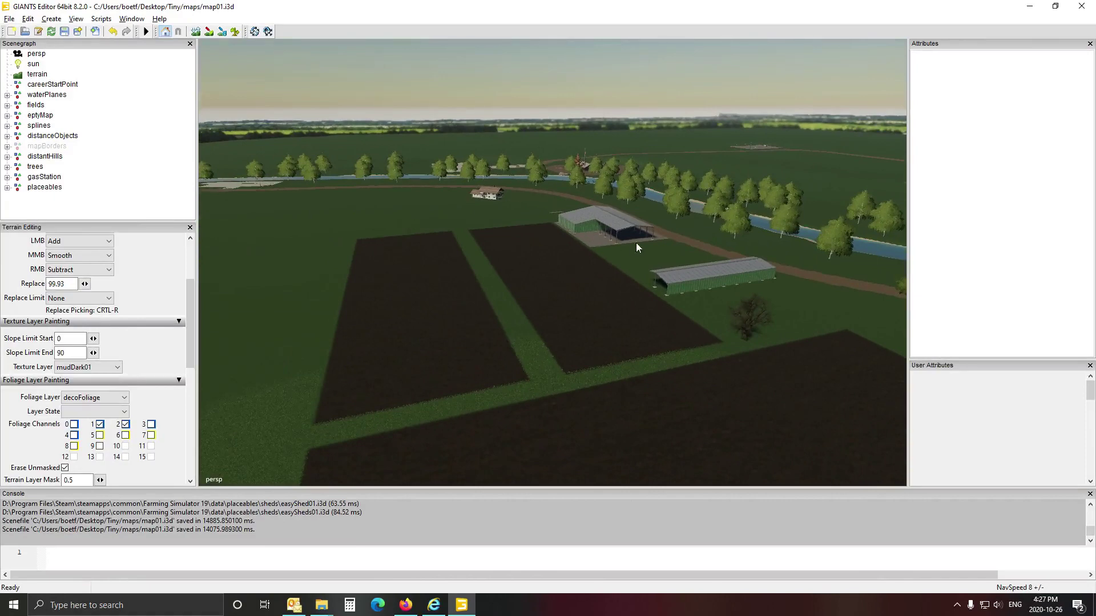
left_click_drag(449, 216, 565, 237, "alt")
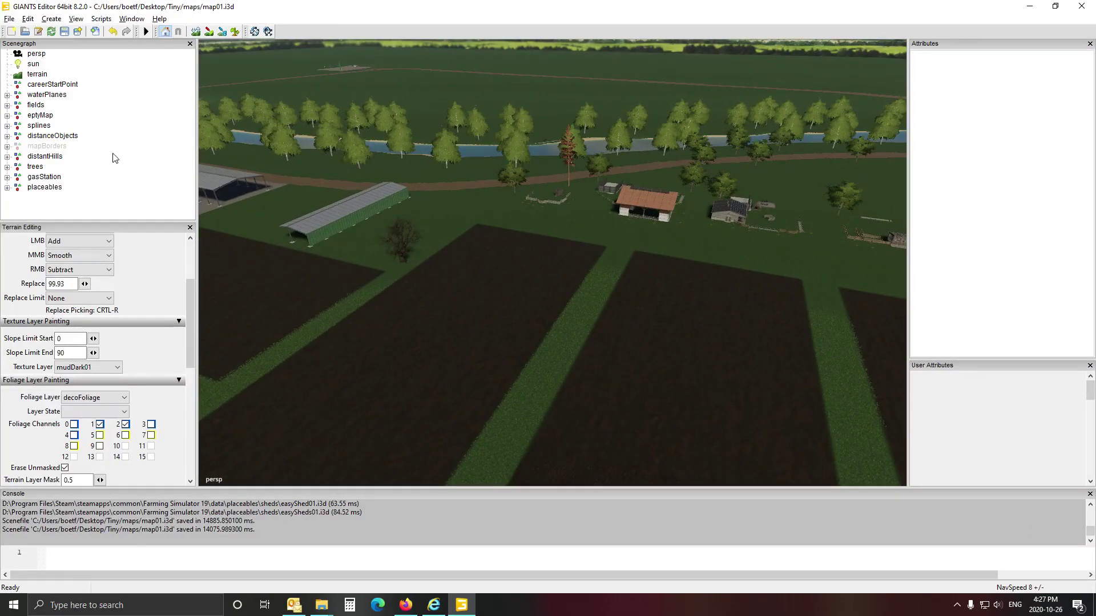
Select the placeholders group inside eptyMap, examine which buildings along the dirt road belong to it, and clear the selection.
left_click(7, 115)
left_click(59, 137)
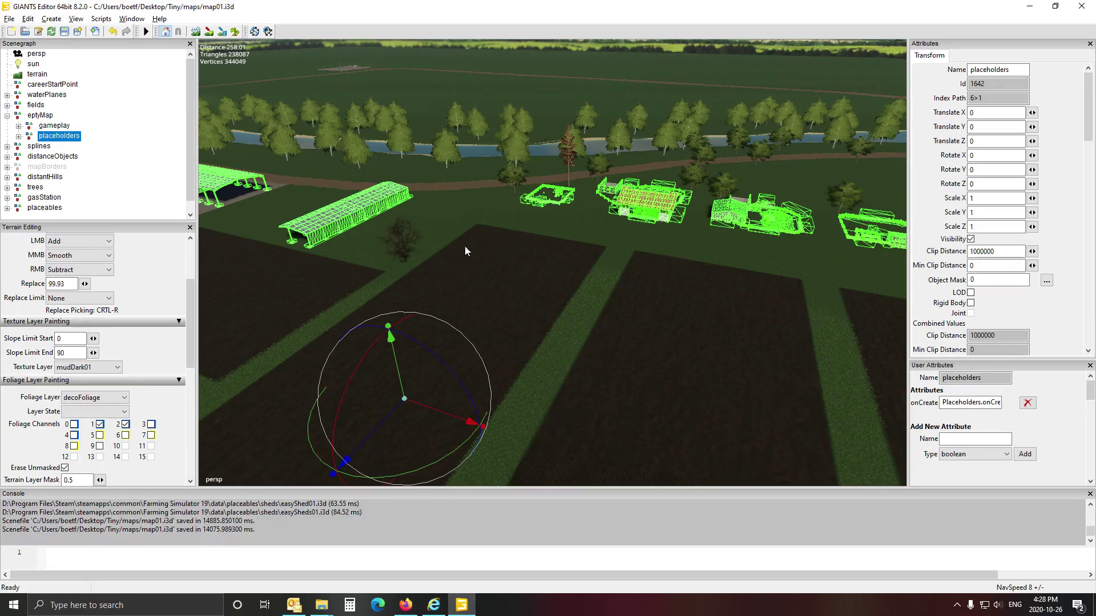
left_click_drag(464, 246, 426, 229, "alt")
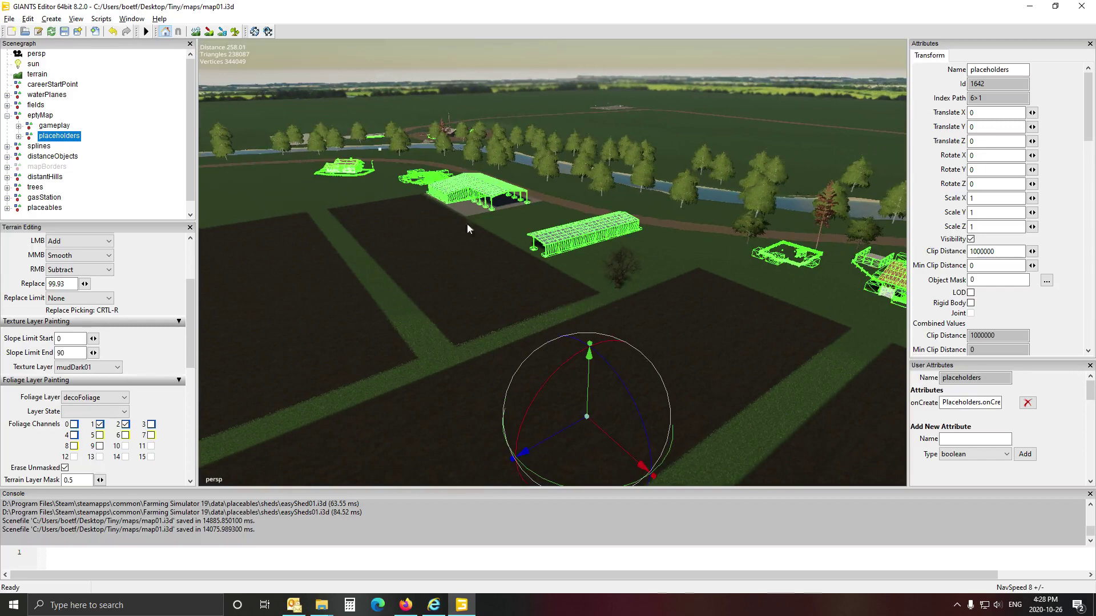
left_click_drag(579, 287, 700, 302, "alt")
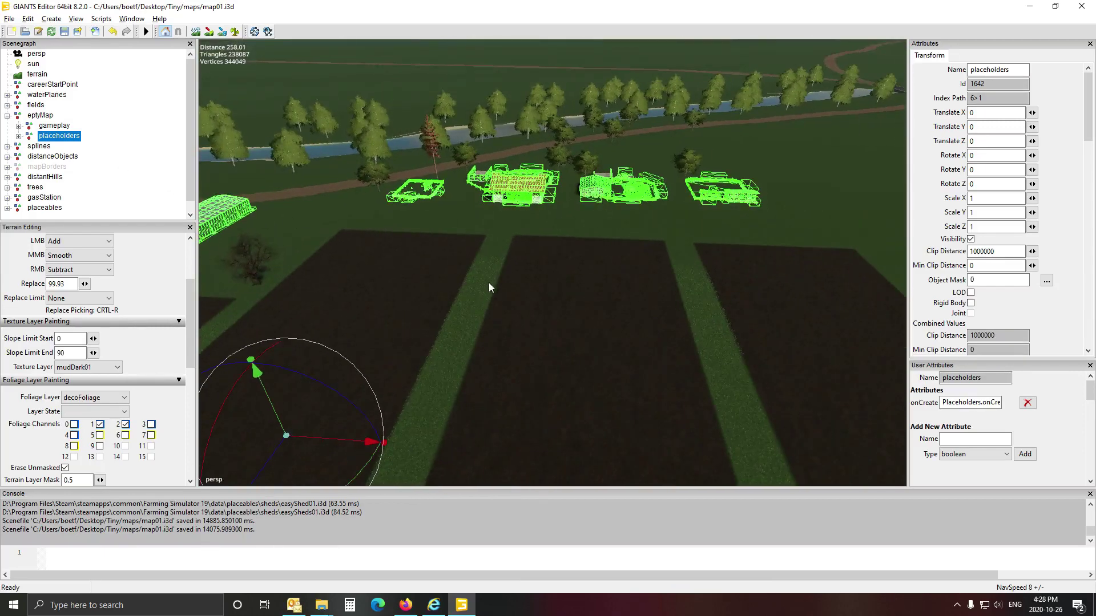
left_click_drag(481, 277, 375, 256, "alt")
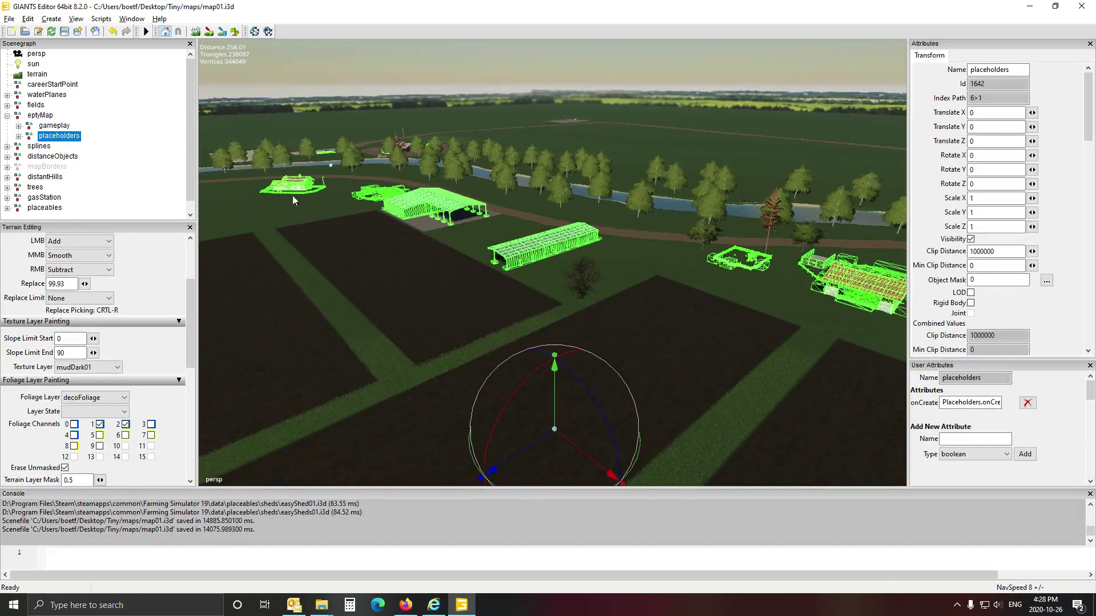
mouse_move(833, 306)
left_mouse_down("alt")
mouse_move(910, 317)
mouse_move(767, 306)
mouse_move(837, 318)
left_mouse_up("alt")
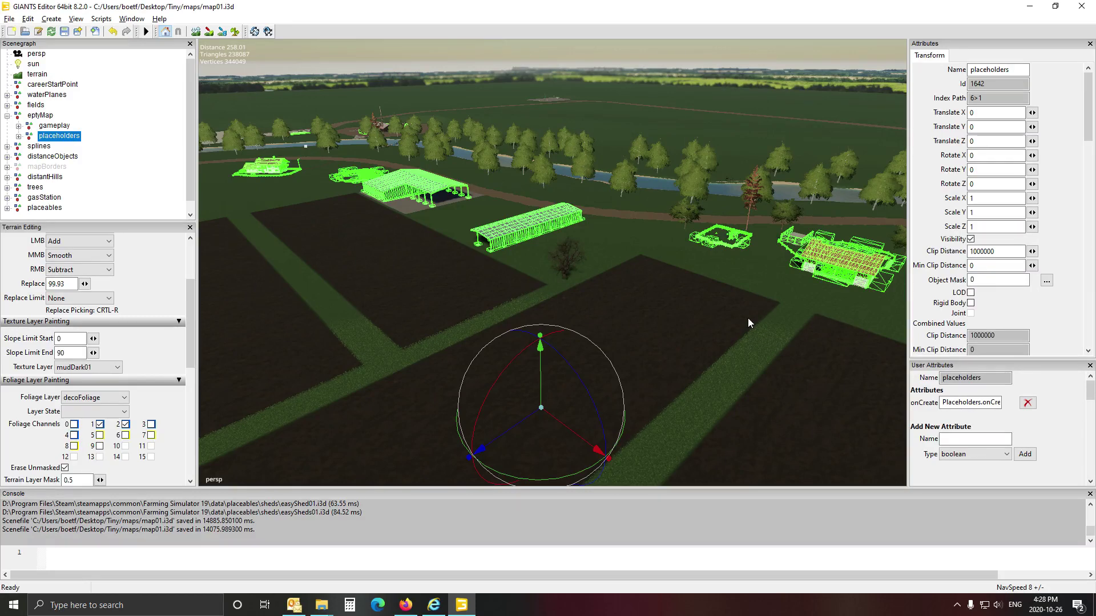
left_click_drag(687, 332, 729, 331, "alt")
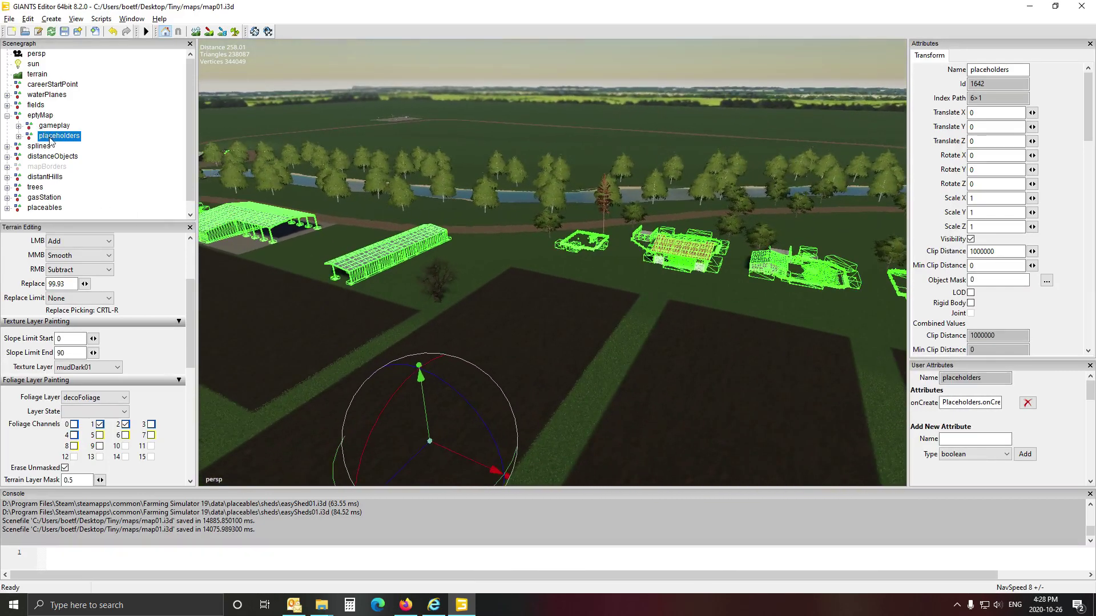
left_click_drag(431, 290, 455, 294, "alt")
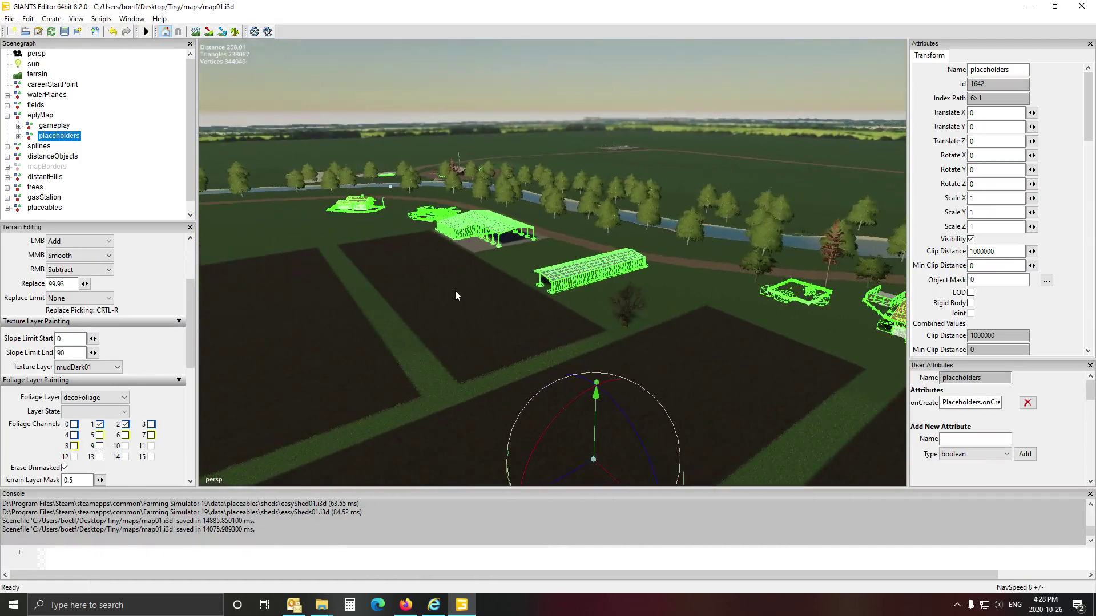
left_click_drag(792, 327, 737, 305, "alt")
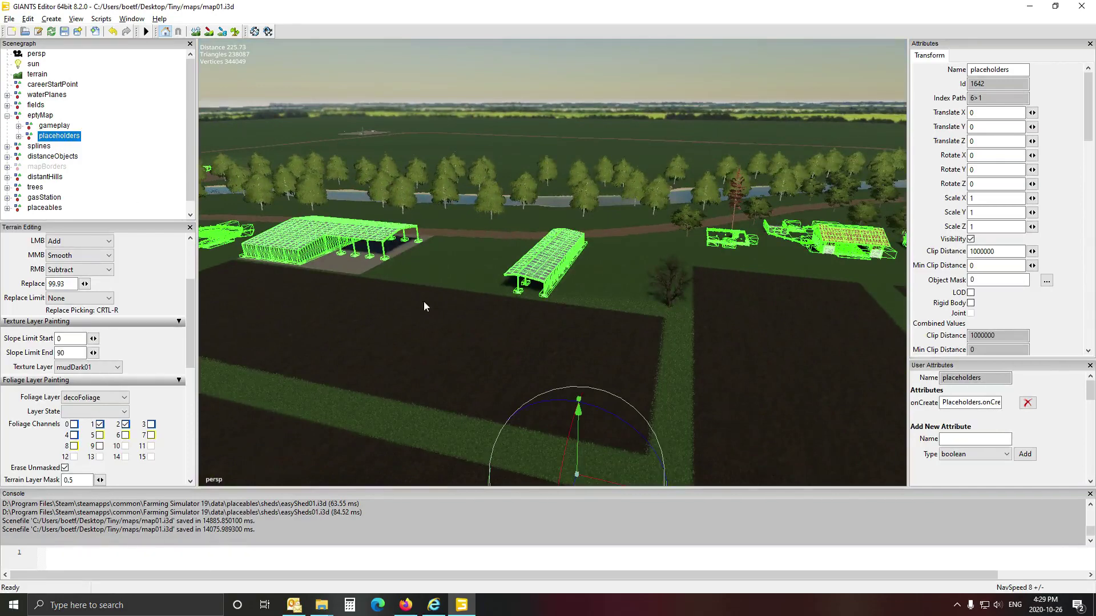
left_click_drag(493, 366, 558, 361, "alt")
scroll(559, 362, "down", 4)
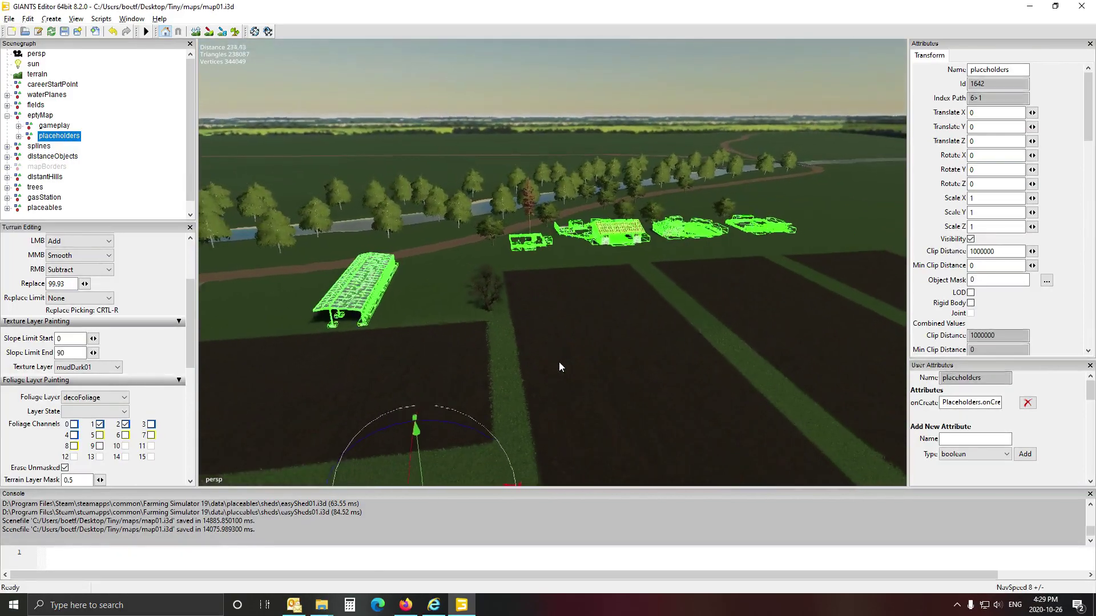
left_click_drag(644, 348, 527, 354, "alt")
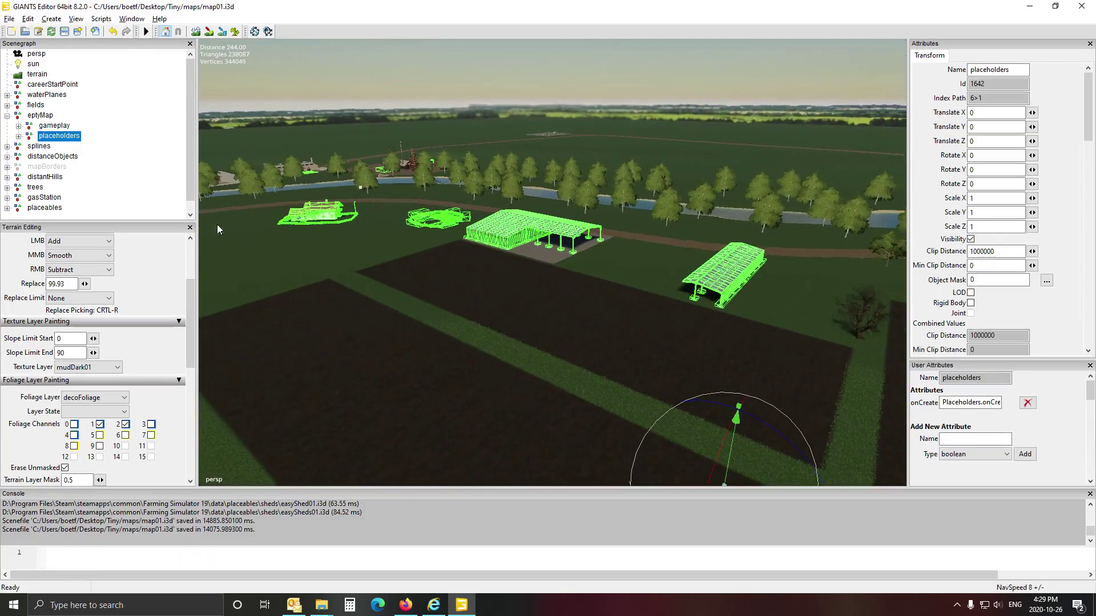
left_click(140, 163)
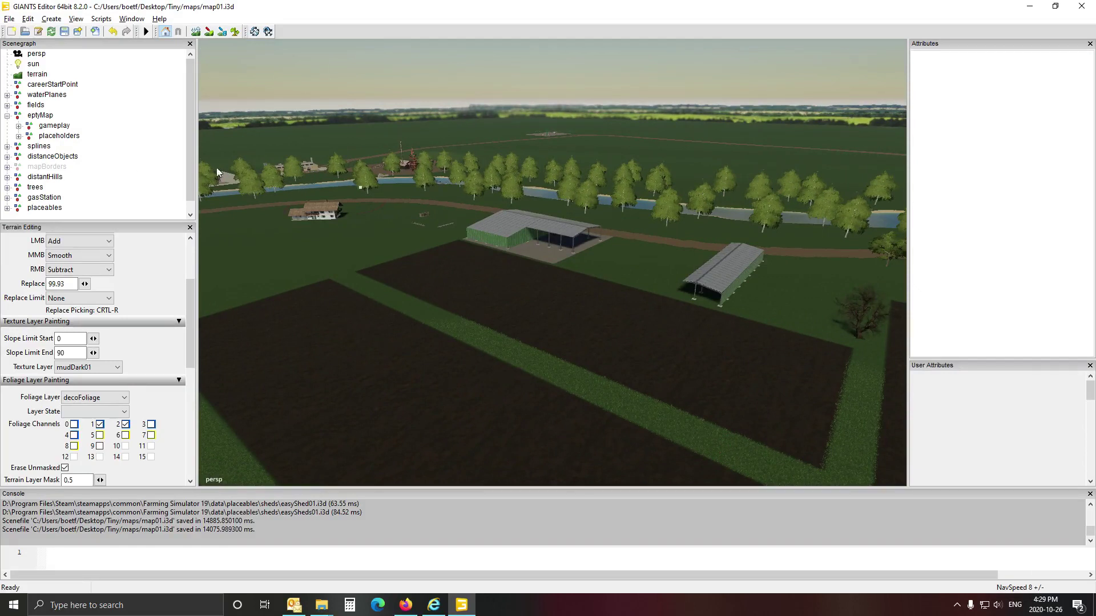
Examine the farmhouse surroundings, the brick building's yard entrance and the dirt road running past it.
right_click_drag(419, 330, 559, 339)
key("w")
scroll(558, 338, "down", 5)
left_click_drag(558, 339, 444, 317, "alt")
scroll(503, 334, "up", 3)
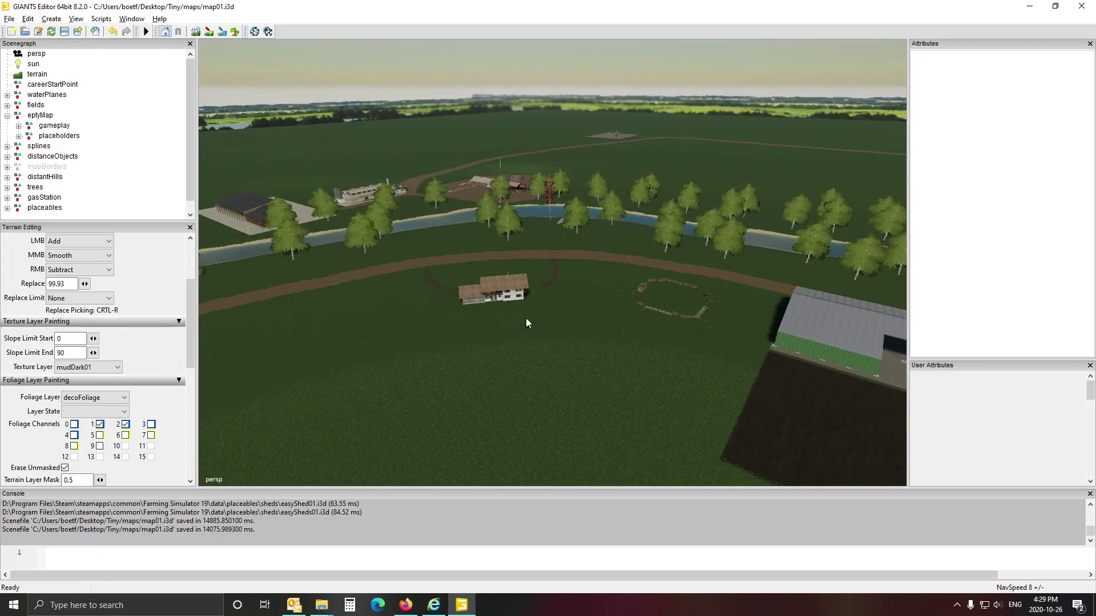
left_click_drag(581, 334, 424, 338, "alt")
scroll(378, 307, "up", 5)
scroll(402, 329, "up", 4)
scroll(417, 332, "up", 3)
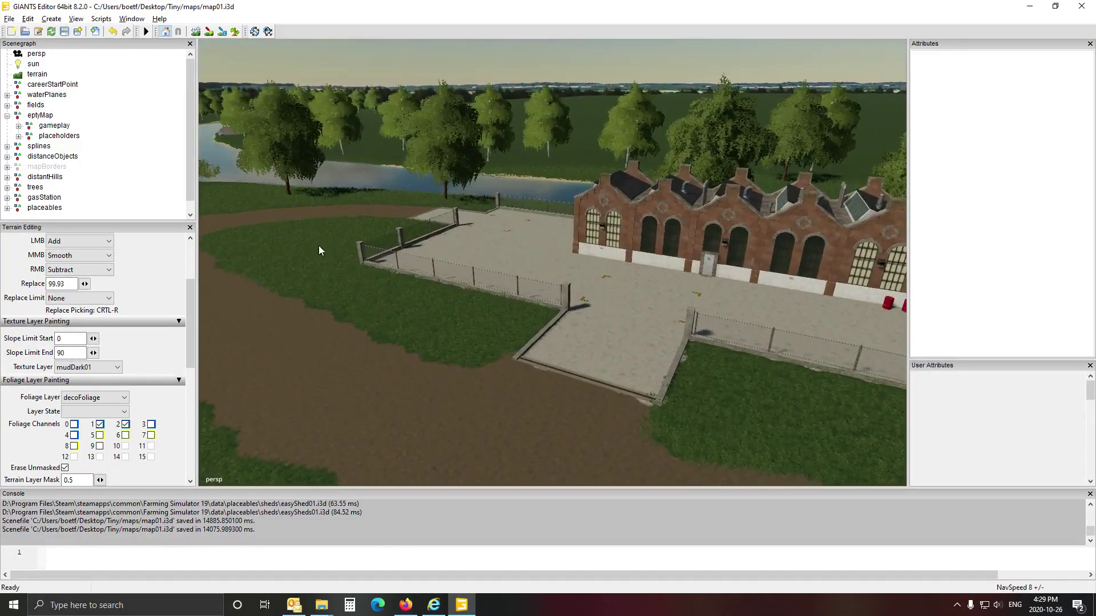
left_click_drag(319, 250, 563, 307, "alt")
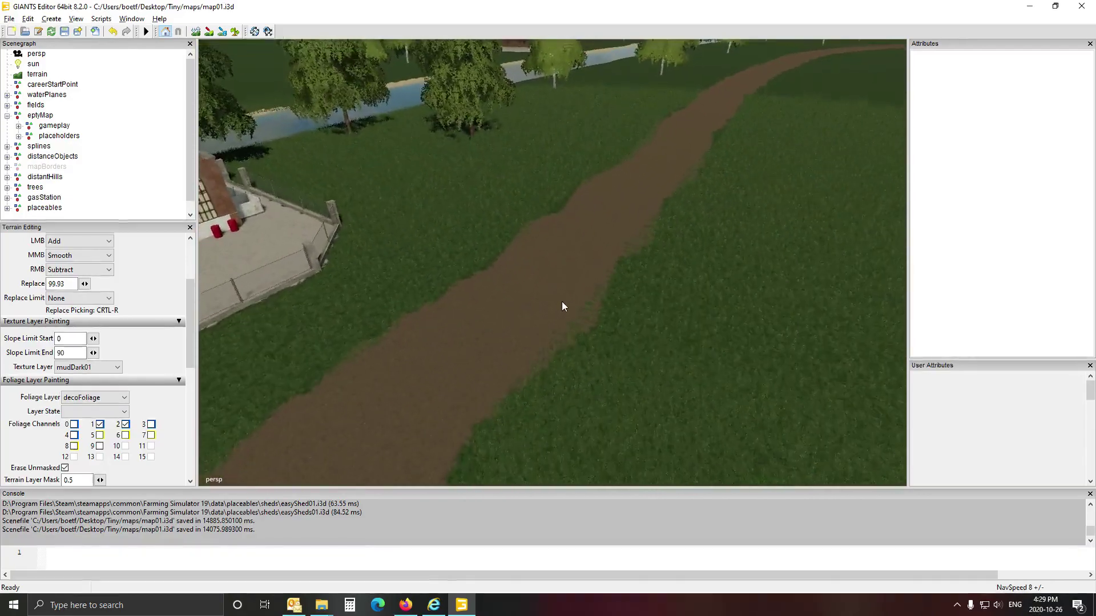
scroll(561, 301, "down", 10)
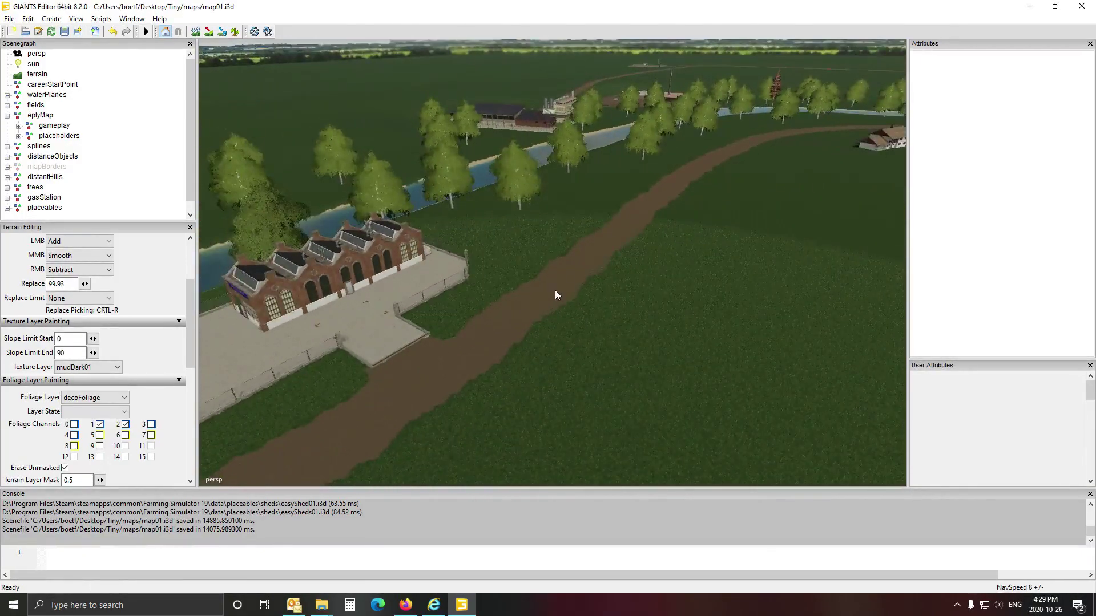
Paint bigAlive apera plants from decoFoliage along the entrance wall and front fence beside the brick building's yard.
left_click_drag(555, 290, 376, 383, "alt")
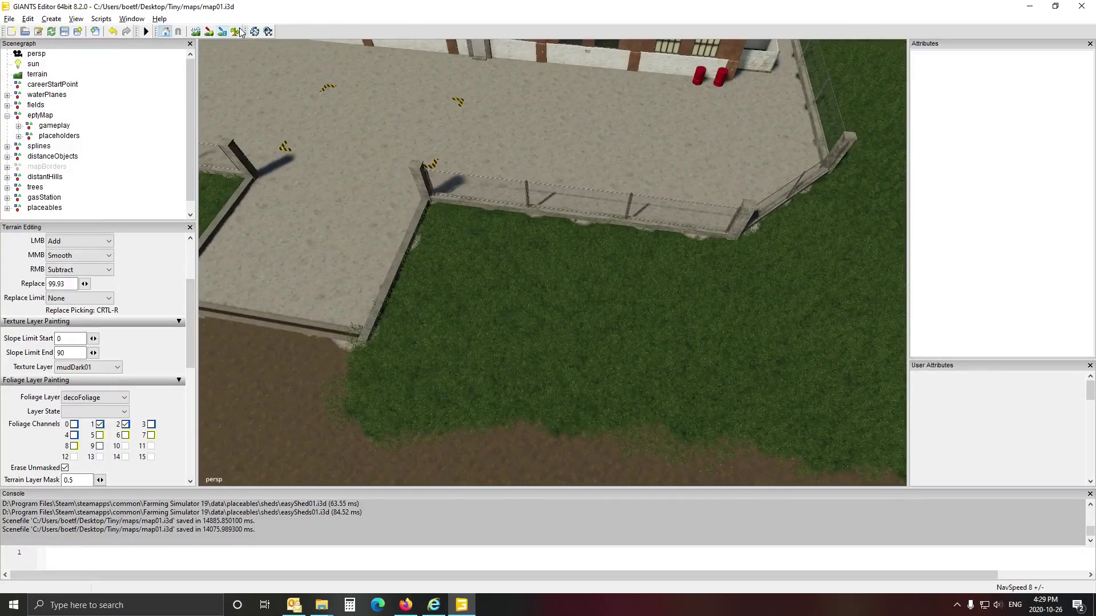
left_click(106, 412)
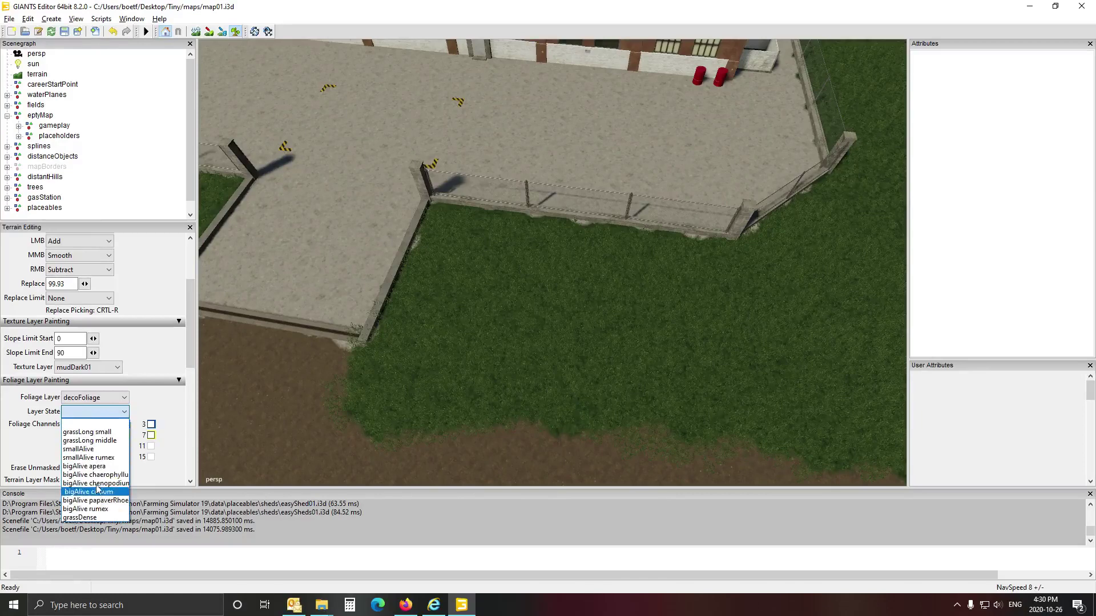
left_click(91, 466)
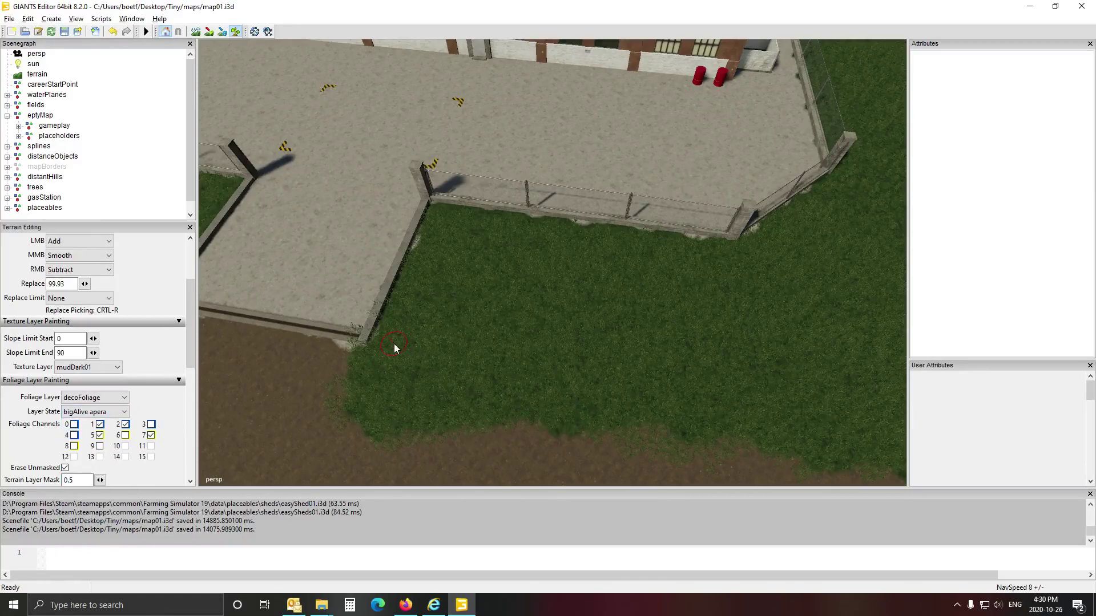
left_click_drag(394, 349, 408, 305)
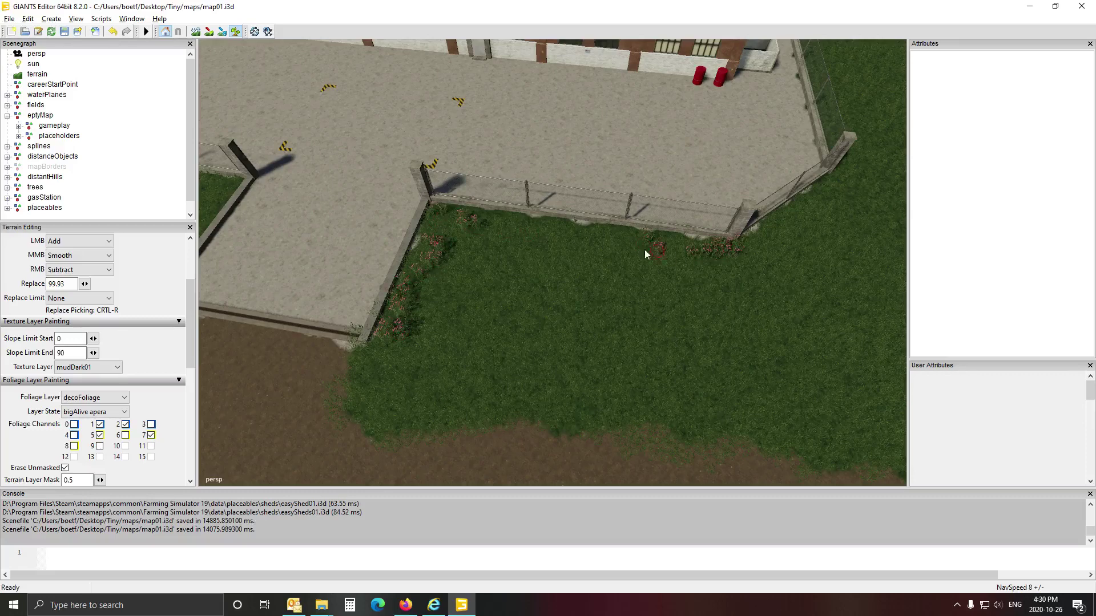
left_click(235, 32)
Paint the same bigAlive apera plants along the fence across the yard entrance, around its corner and beside the entrance wall.
left_click_drag(324, 144, 343, 146, "alt")
key("Left")
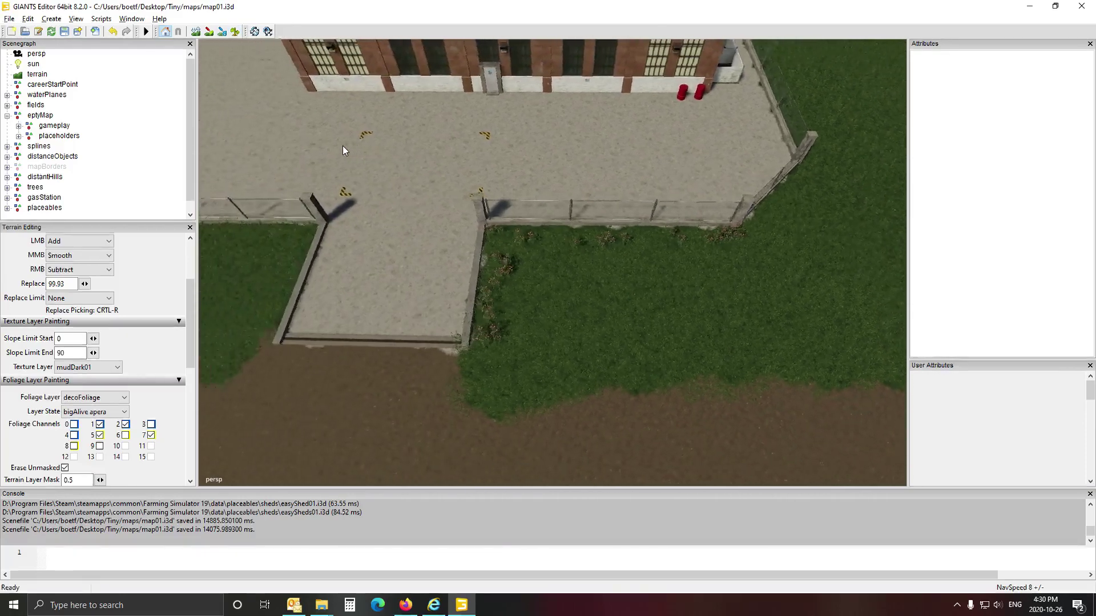
key("Left")
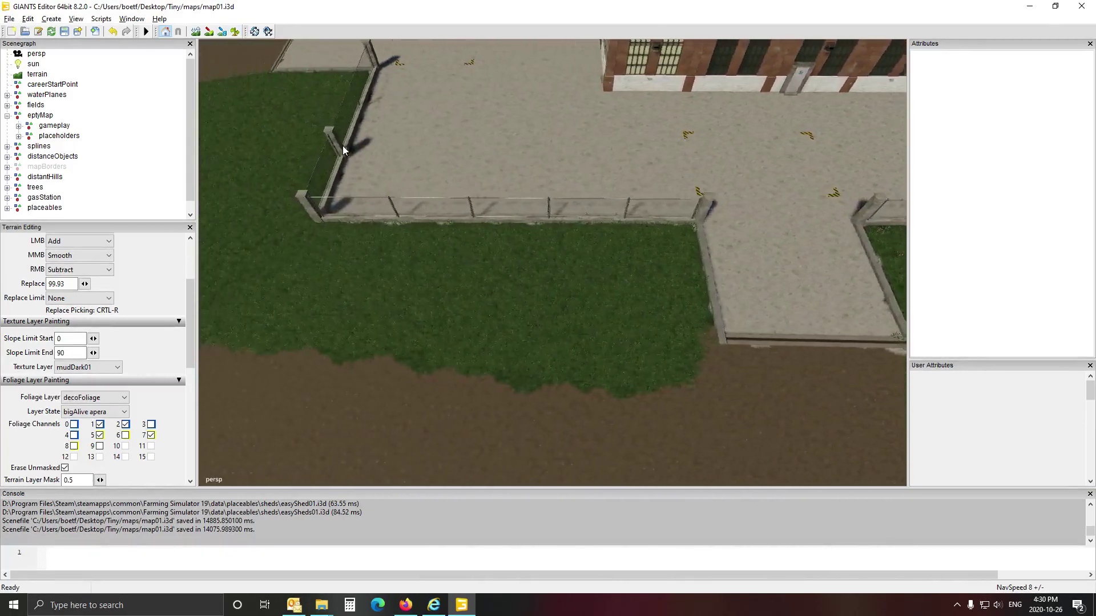
left_click(235, 32)
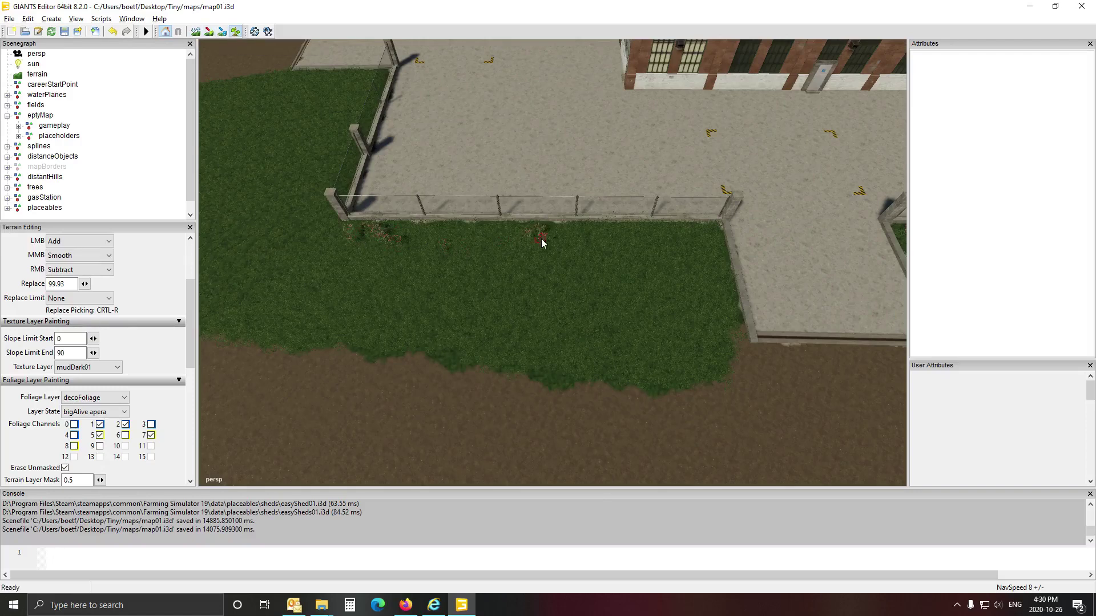
left_click_drag(719, 286, 713, 297)
mouse_move(283, 85)
left_mouse_down()
mouse_move(363, 86)
mouse_move(343, 141)
mouse_move(339, 245)
left_mouse_up()
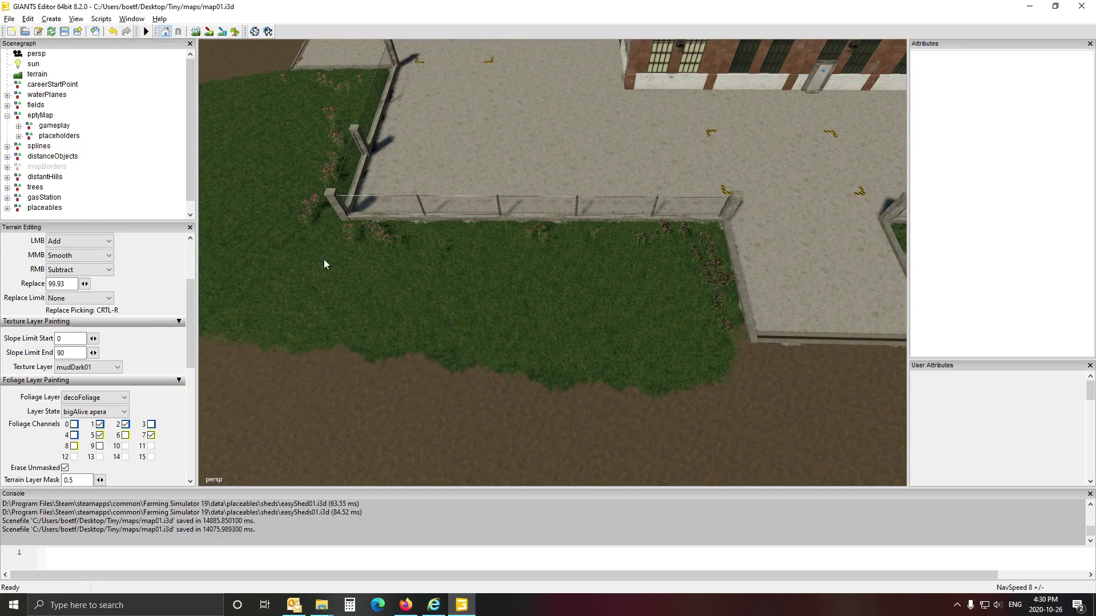
Switch the foliage layer from decoFoliage to bush01 for the grass near the brick building's second entrance.
left_click_drag(323, 259, 162, 160, "alt")
left_click_drag(313, 289, 508, 392, "alt")
scroll(566, 395, "up", 5)
scroll(509, 413, "down", 5)
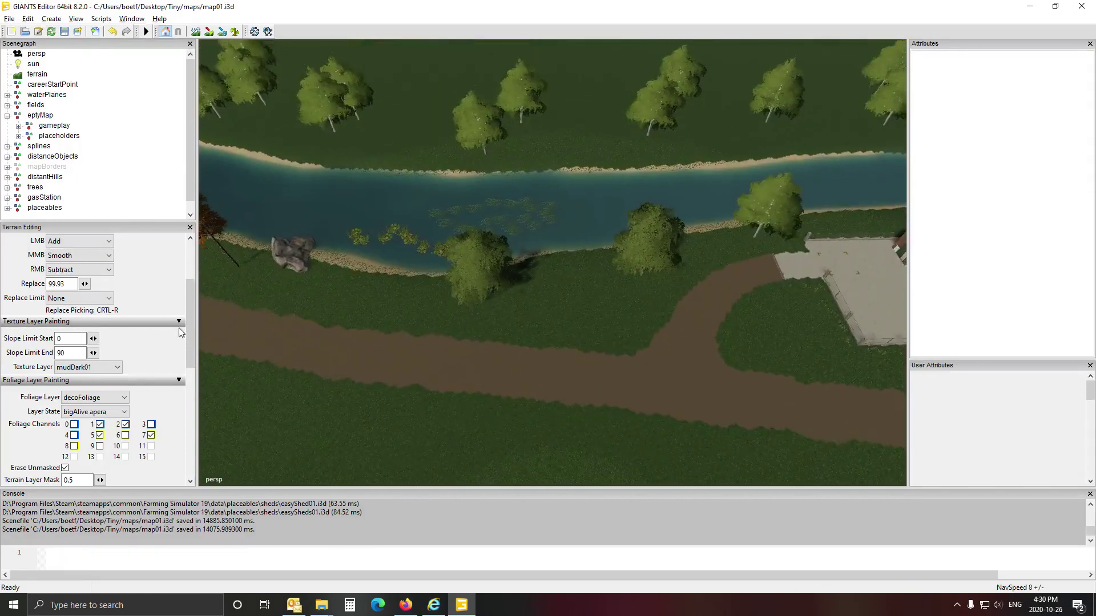
mouse_move(191, 323)
left_mouse_down()
mouse_move(191, 274)
mouse_move(191, 345)
left_mouse_up()
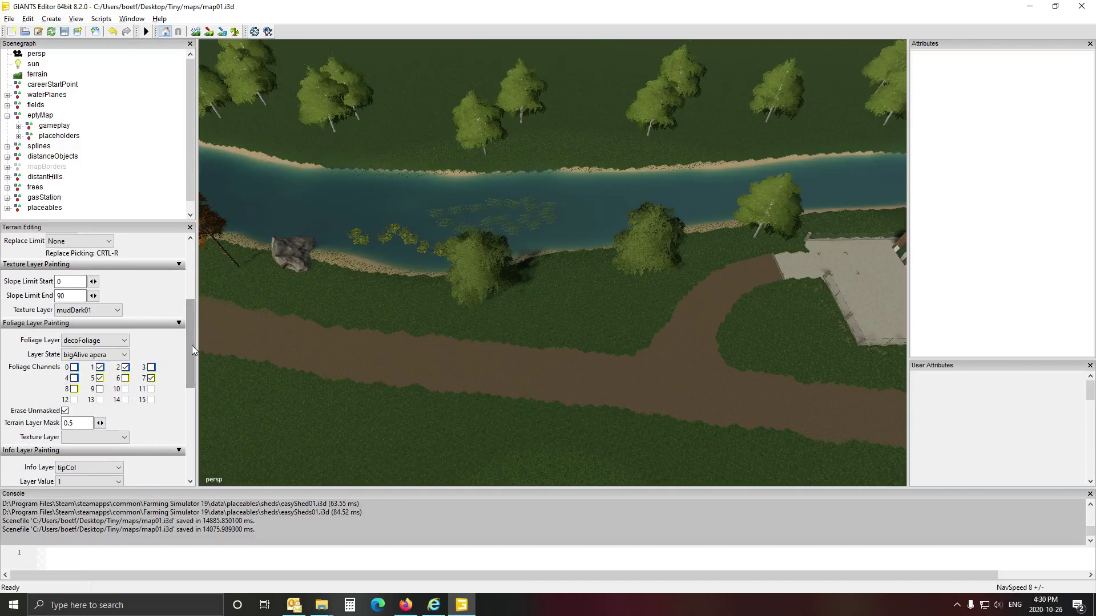
left_click(100, 341)
scroll(86, 451, "down", 2)
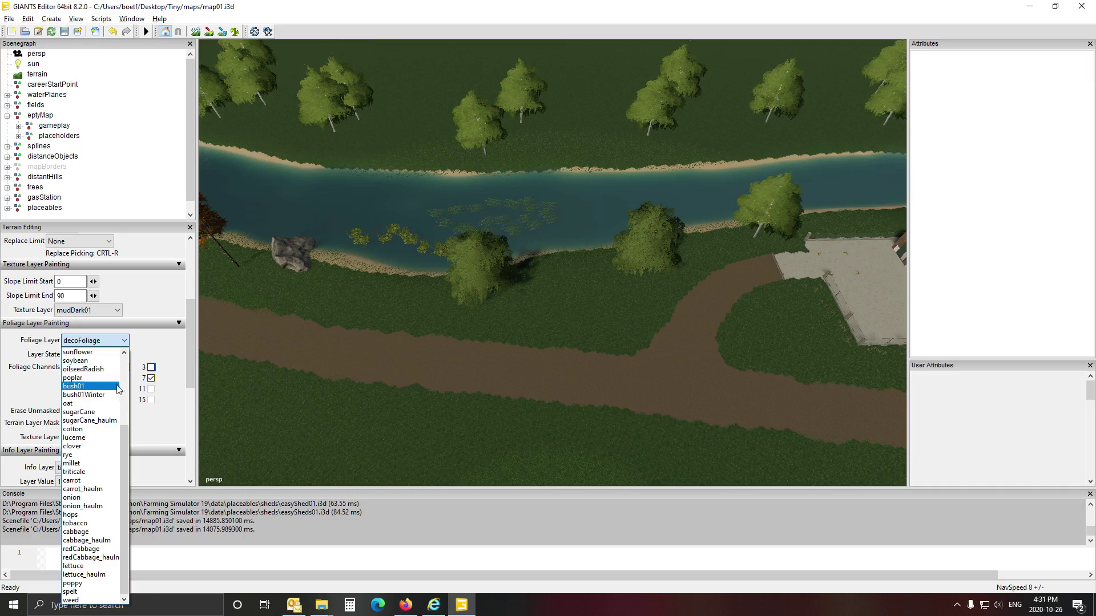
left_click(83, 387)
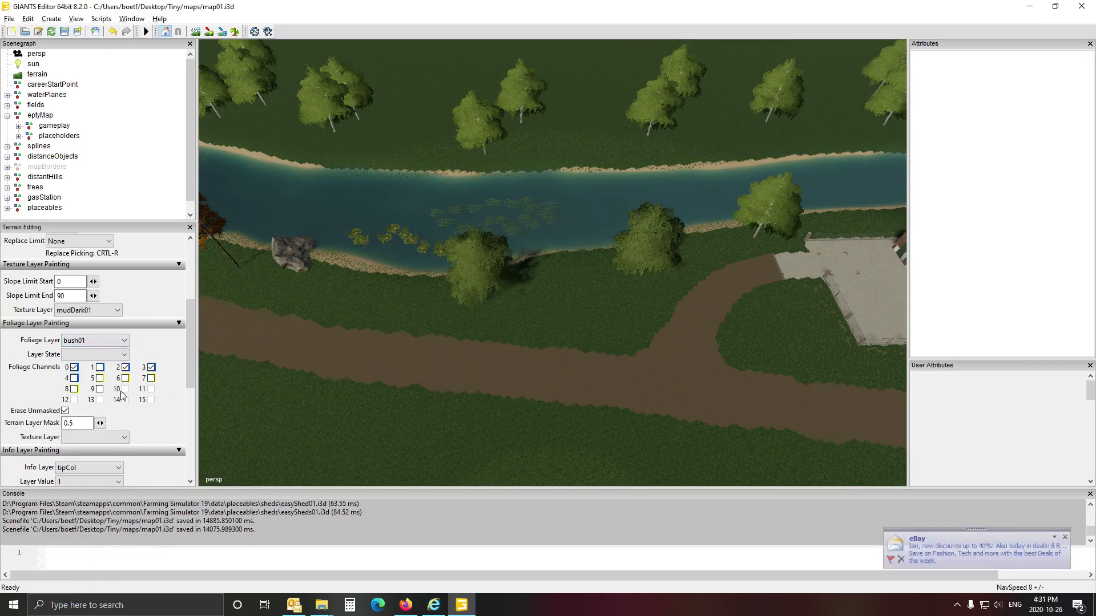
left_click_drag(510, 423, 583, 391, "alt")
scroll(604, 437, "up", 3)
scroll(583, 393, "up", 3)
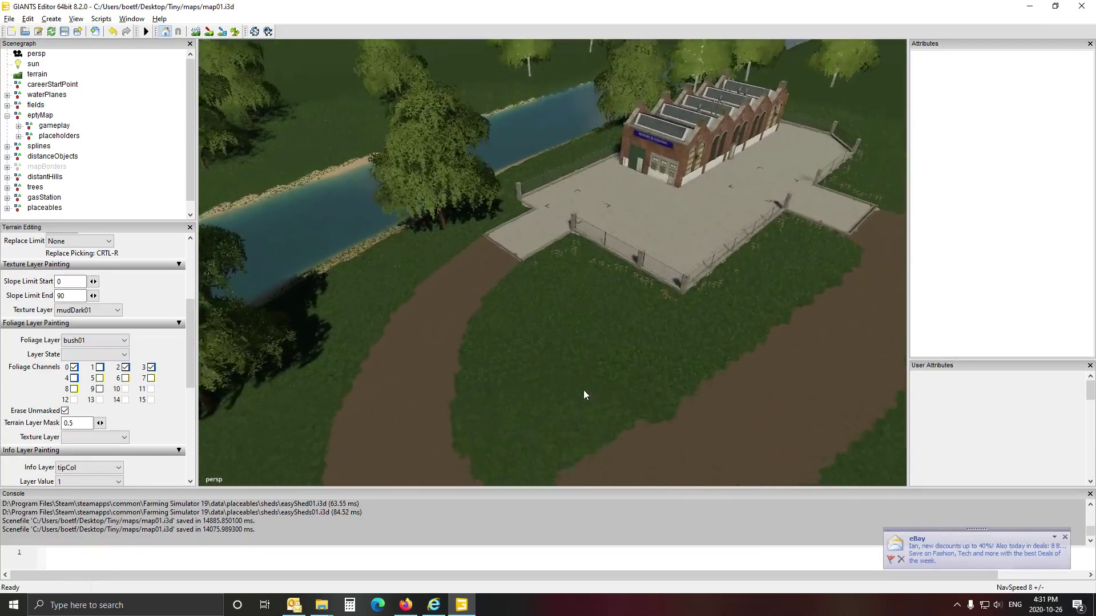
Dismiss the e-mail notification and close Microsoft Outlook.
left_click(1065, 538)
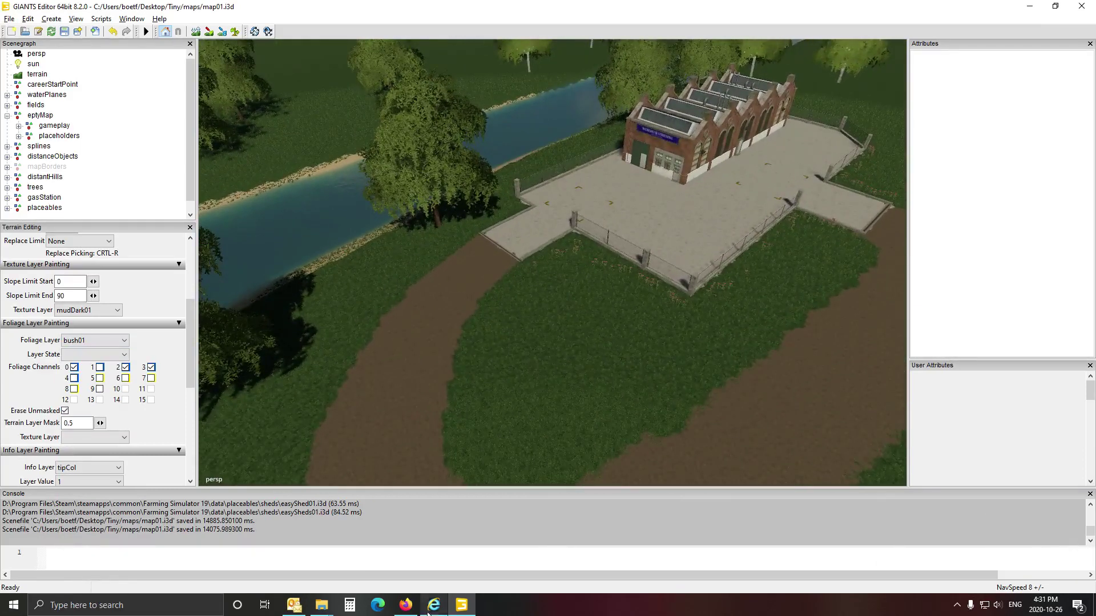
right_click(296, 606)
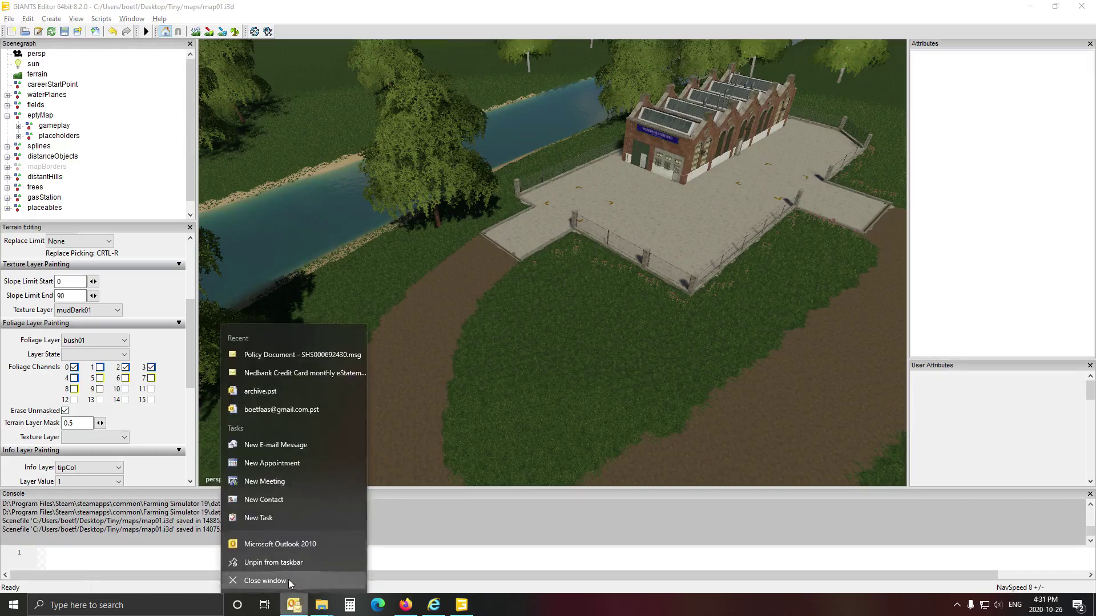
left_click(289, 580)
Paint scattered bush01 bushes in State 1 on the grass between the dirt roads and along the riverbank by the brick building.
scroll(540, 327, "up", 2)
scroll(540, 327, "down", 3)
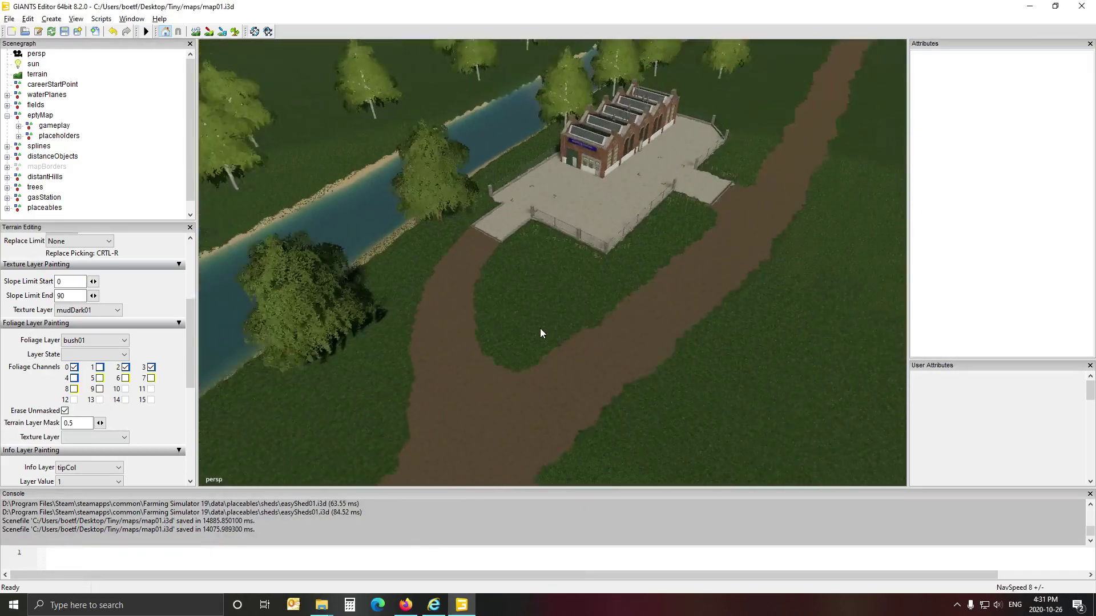
right_click_drag(540, 328, 512, 330)
scroll(511, 331, "up", 3)
scroll(514, 336, "up", 2)
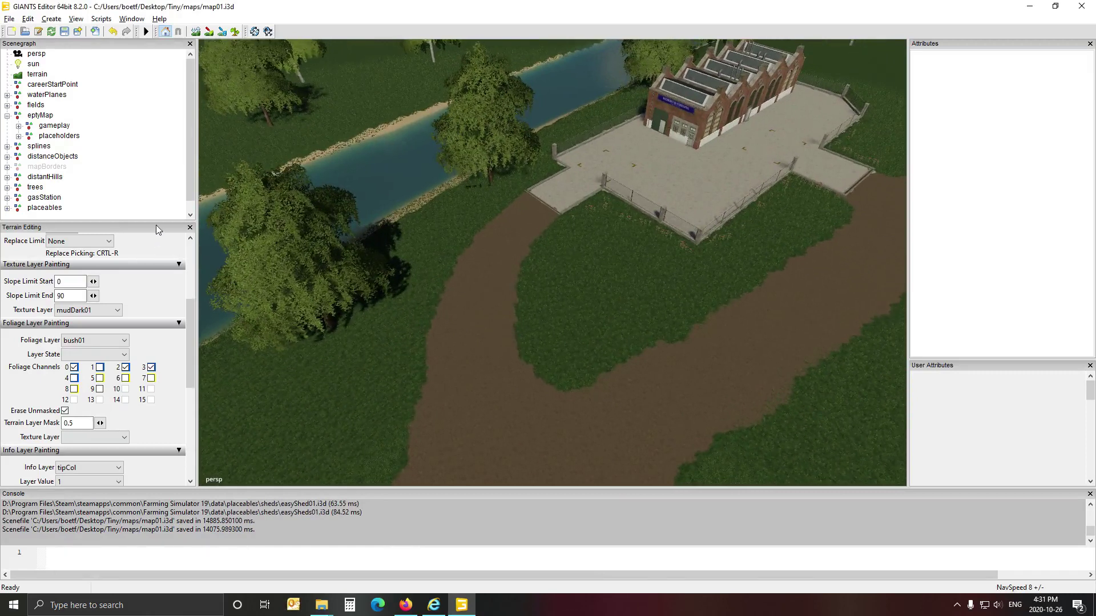
left_click(96, 354)
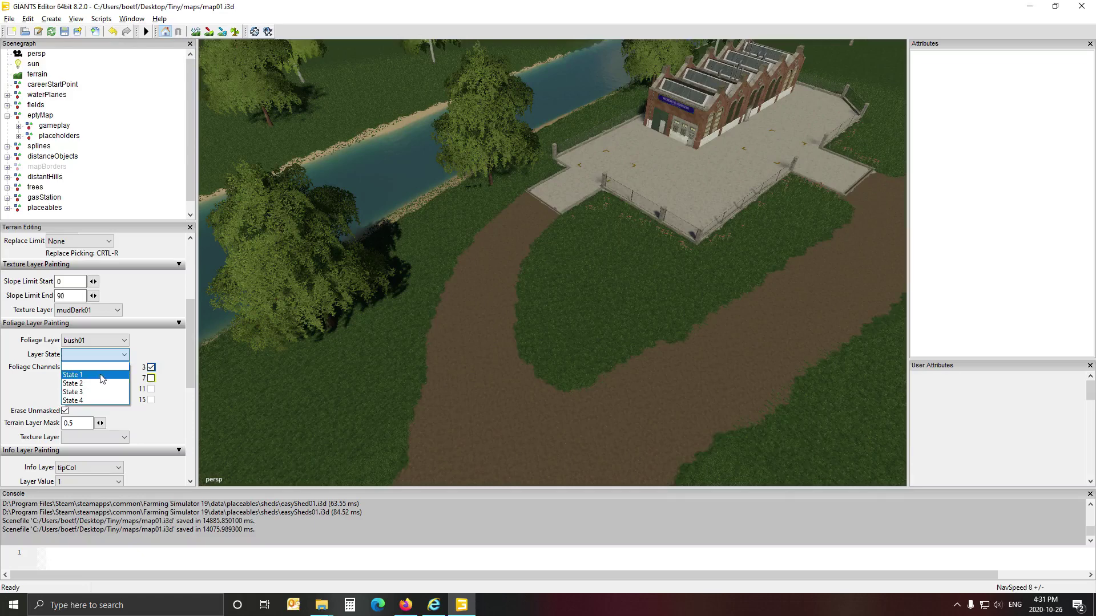
left_click(102, 378)
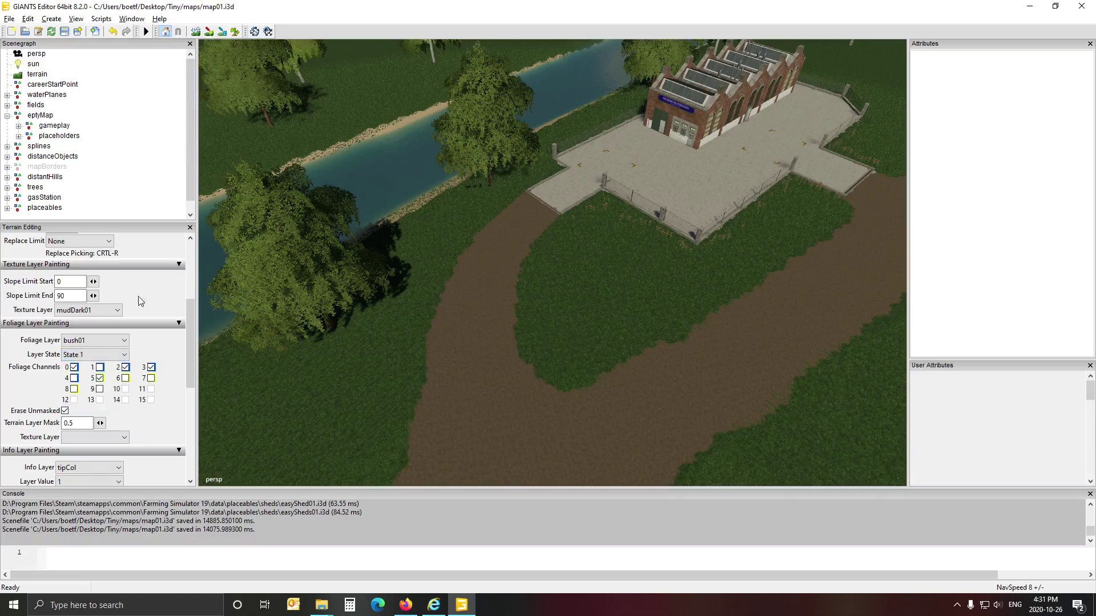
left_click(235, 32)
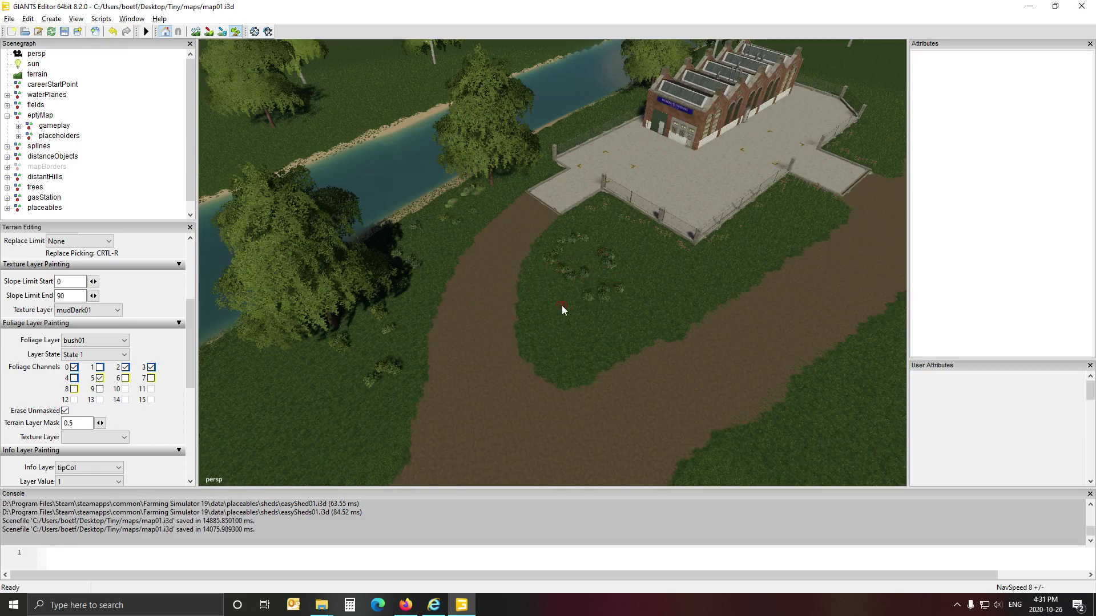
mouse_move(609, 342)
left_mouse_down()
mouse_move(599, 330)
mouse_move(665, 278)
left_mouse_up()
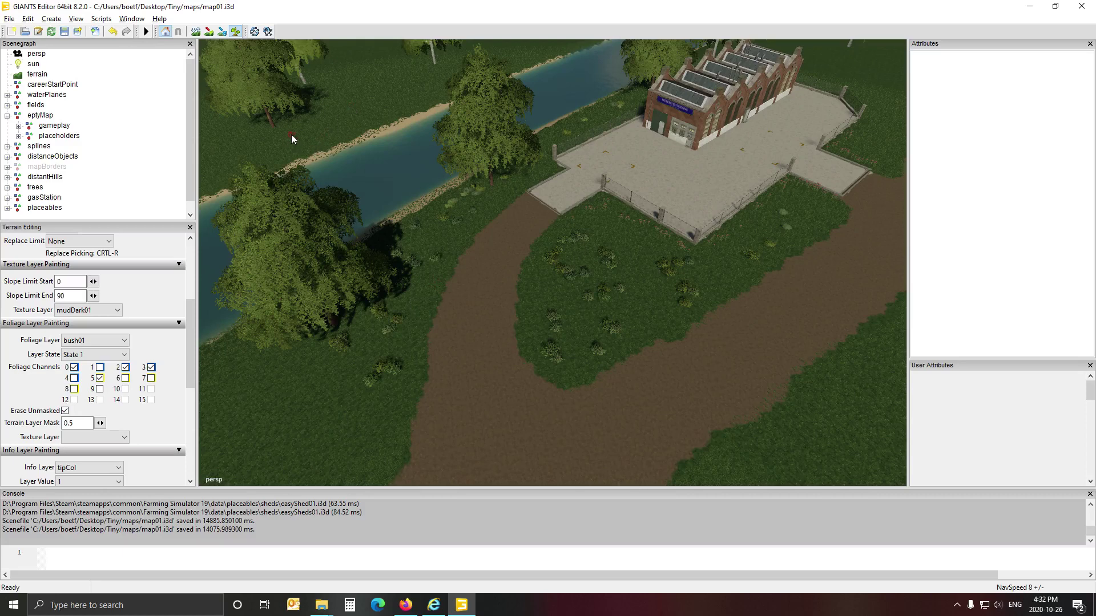
left_click(235, 33)
Examine the painted bushes in front of the brick building and the farmhouse, shed and fields along the dirt road.
mouse_move(283, 151)
left_mouse_down("alt")
mouse_move(400, 183)
mouse_move(218, 95)
mouse_move(237, 135)
mouse_move(268, 108)
mouse_move(261, 91)
left_mouse_up("alt")
scroll(347, 165, "down", 3)
scroll(401, 184, "up", 5)
scroll(218, 95, "up", 3)
scroll(237, 134, "up", 3)
left_click_drag(474, 237, 482, 262, "alt")
scroll(465, 258, "down", 5)
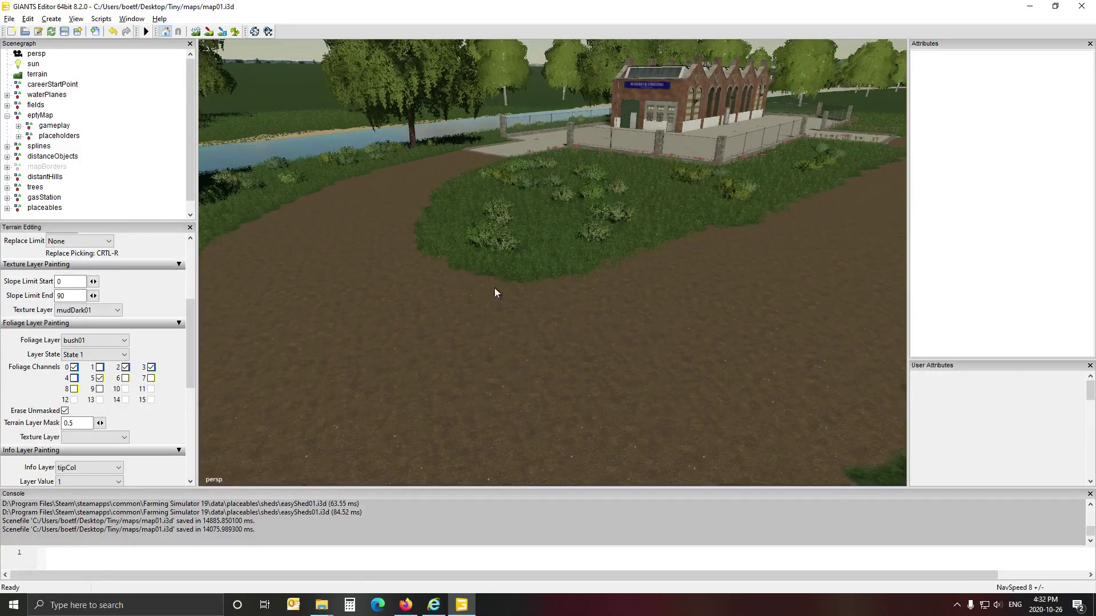
left_click_drag(495, 287, 732, 288, "alt")
scroll(630, 241, "up", 10)
scroll(643, 268, "down", 10)
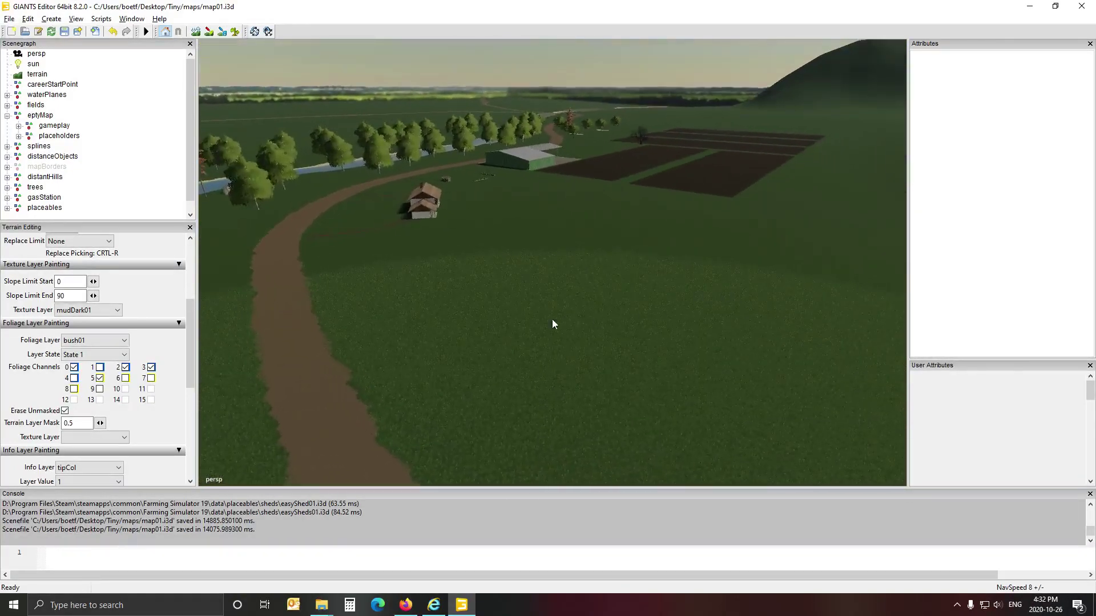
left_click_drag(552, 324, 594, 308, "alt")
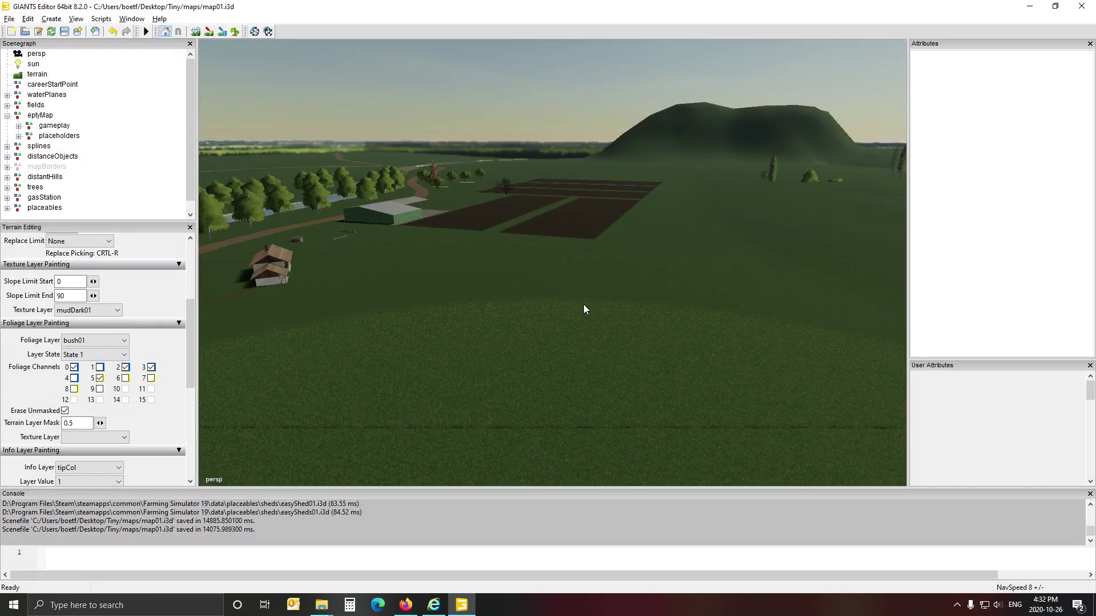
mouse_move(533, 330)
left_mouse_down("alt")
mouse_move(653, 325)
mouse_move(669, 360)
mouse_move(546, 341)
left_mouse_up("alt")
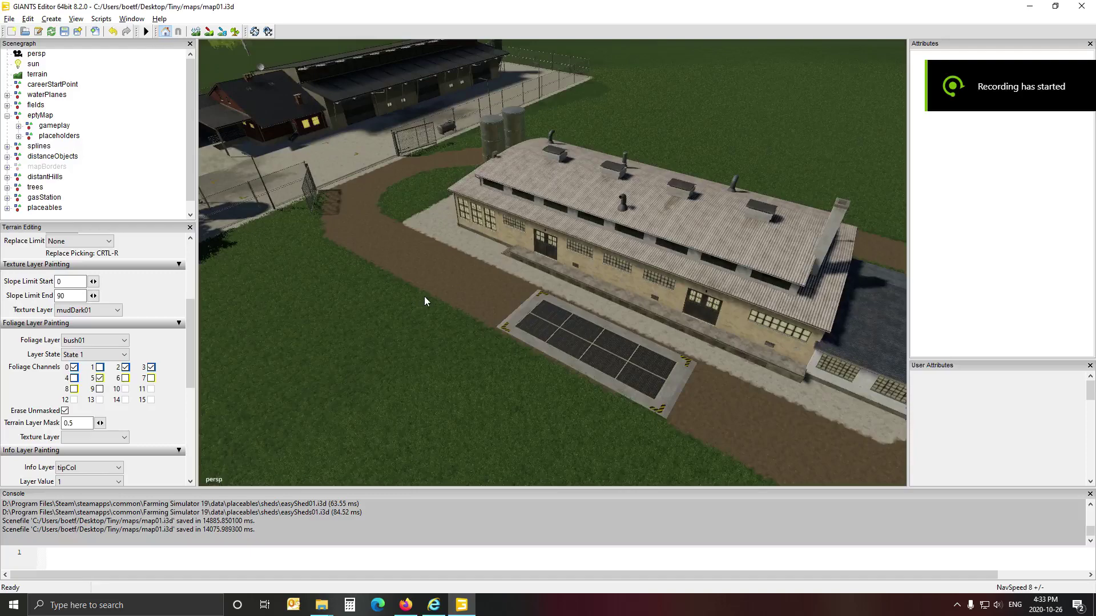
Select the sellingStationGeneric group of the unloading grid beside the long factory building and inspect the parts of its shape.
left_click_drag(425, 298, 504, 326, "alt")
scroll(352, 290, "up", 3)
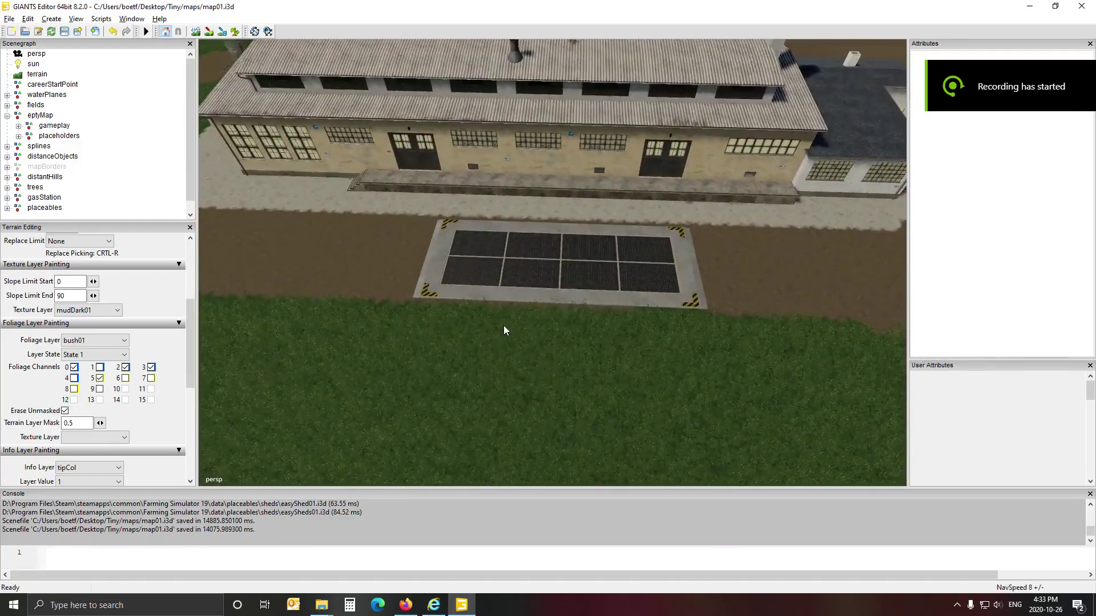
left_click(453, 297)
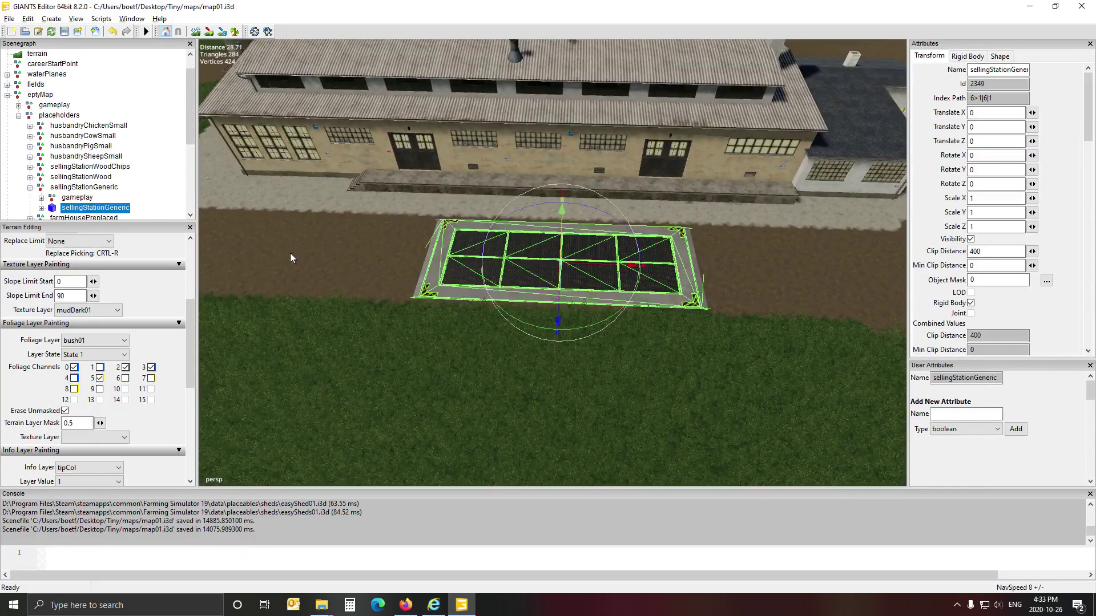
left_click(81, 187)
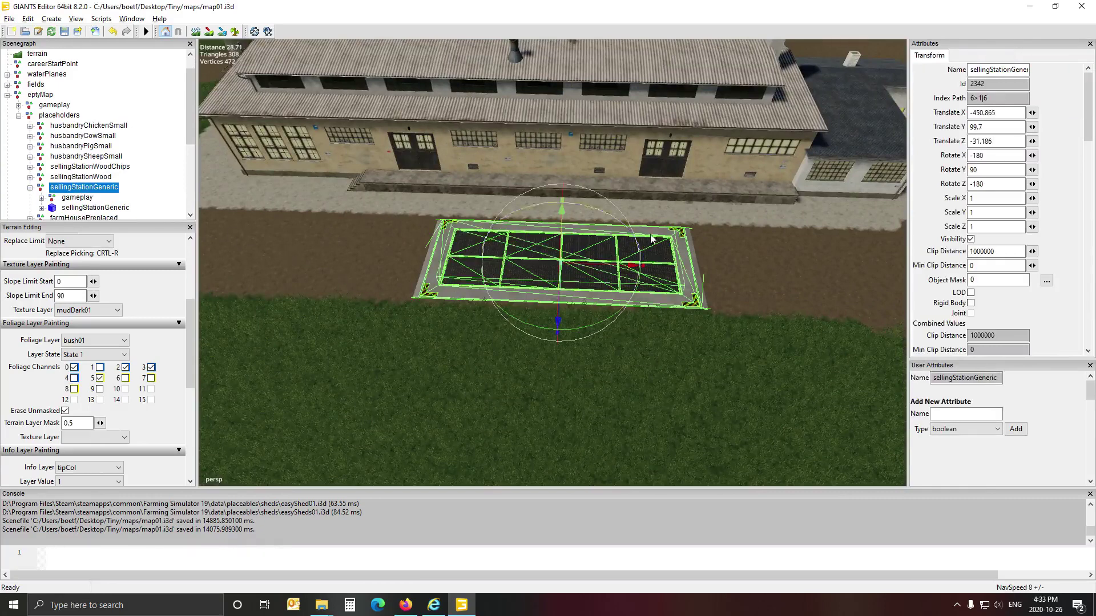
scroll(108, 206, "down", 2)
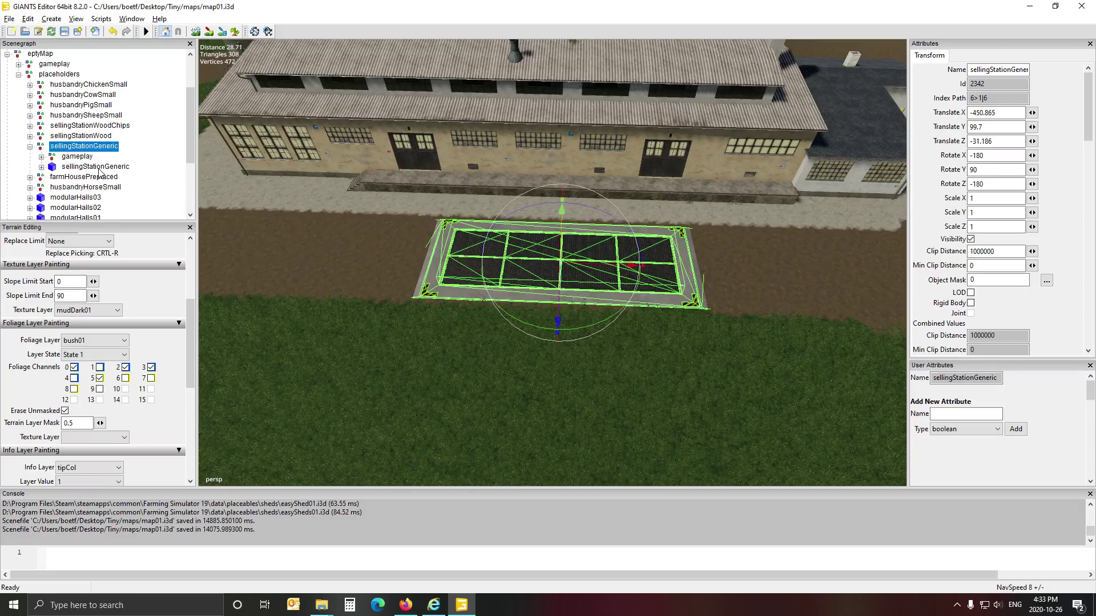
left_click(41, 166)
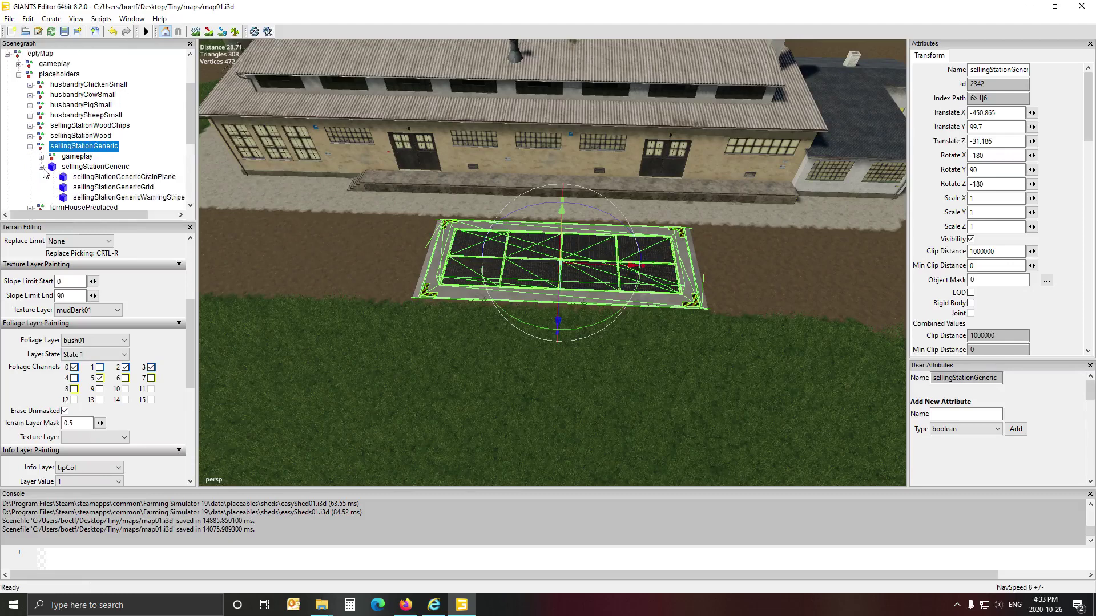
scroll(114, 171, "down", 2)
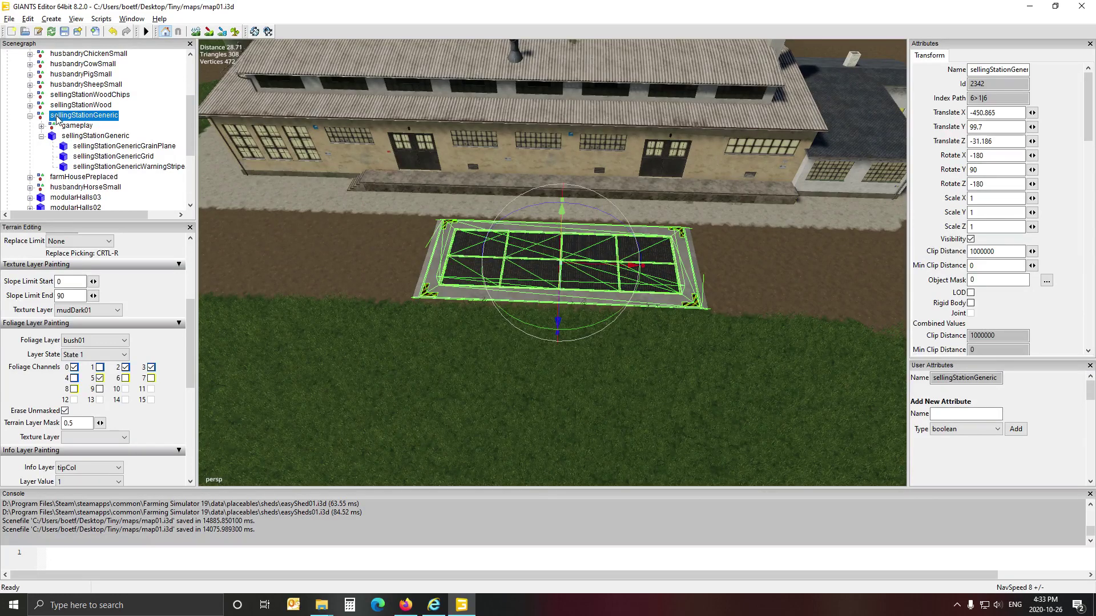
Select the selling station's gameplay group and inspect the contents of its IN node.
left_click(42, 126)
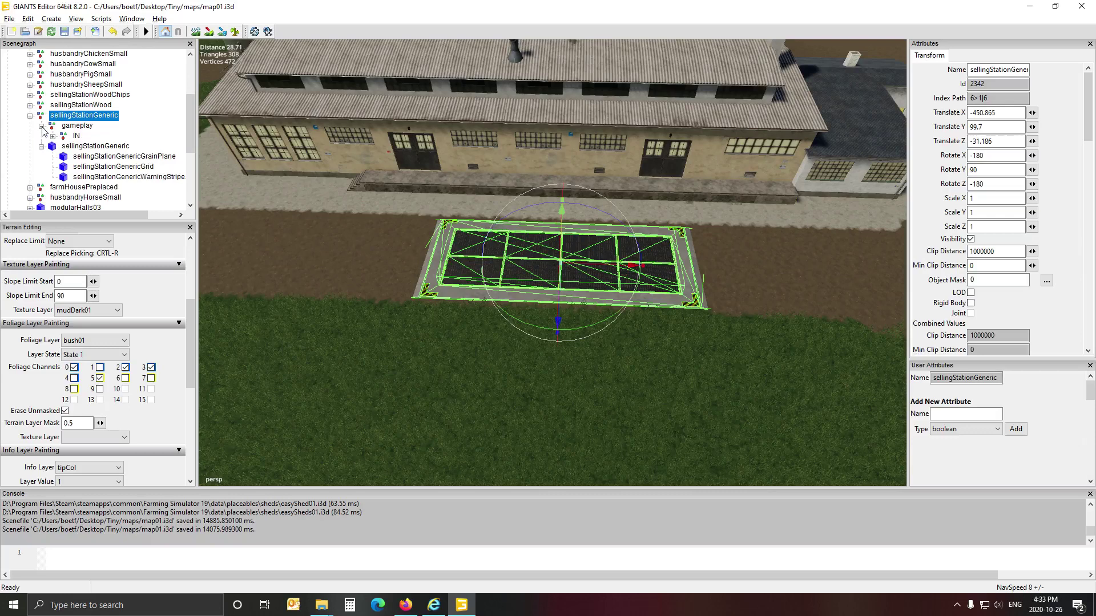
left_click(72, 126)
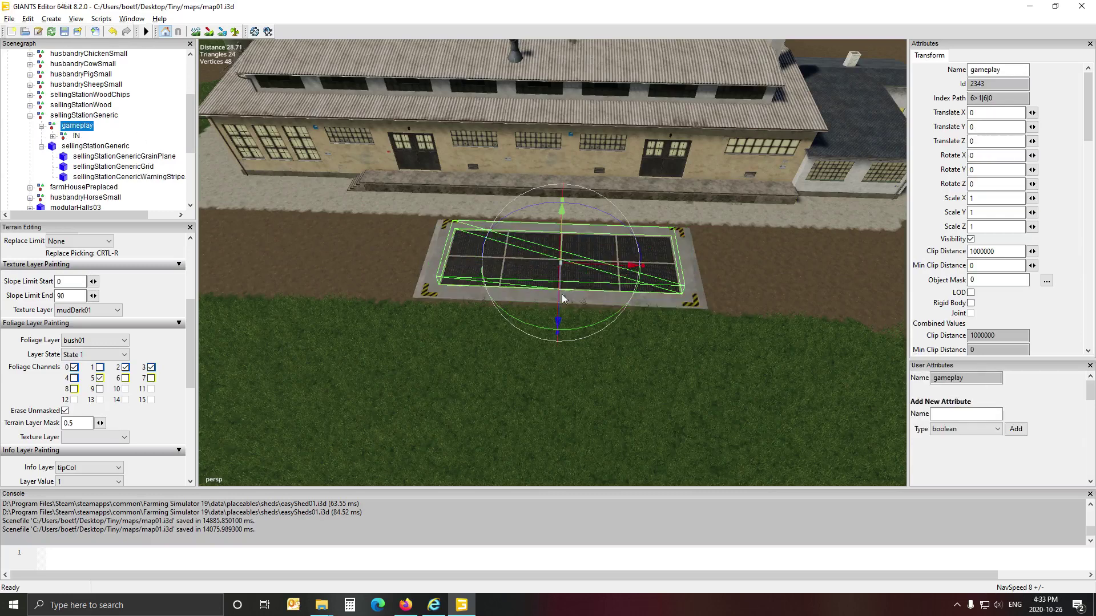
left_click(52, 136)
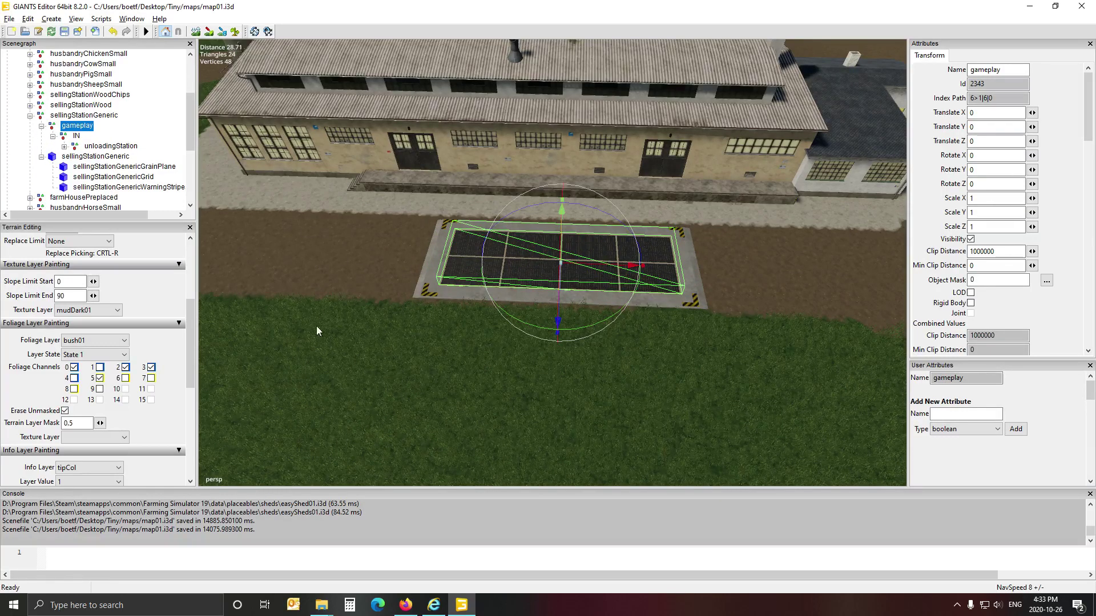
Select the woodSellTrigger of the wood selling station in the yard beside the sawmill.
left_click_drag(316, 328, 627, 290, "alt")
scroll(627, 229, "up", 10)
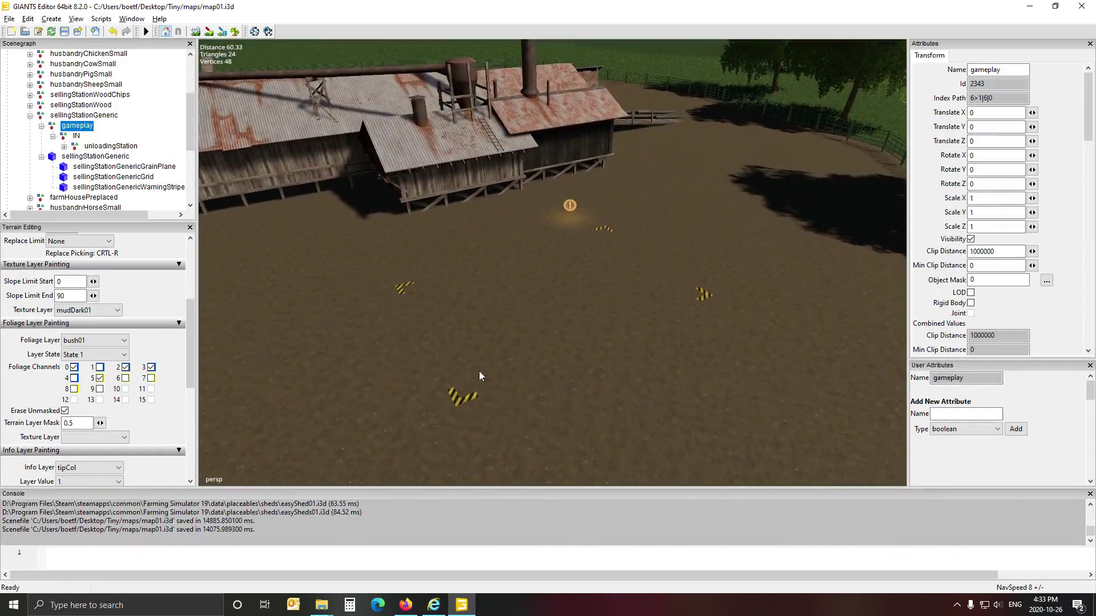
left_click(484, 351)
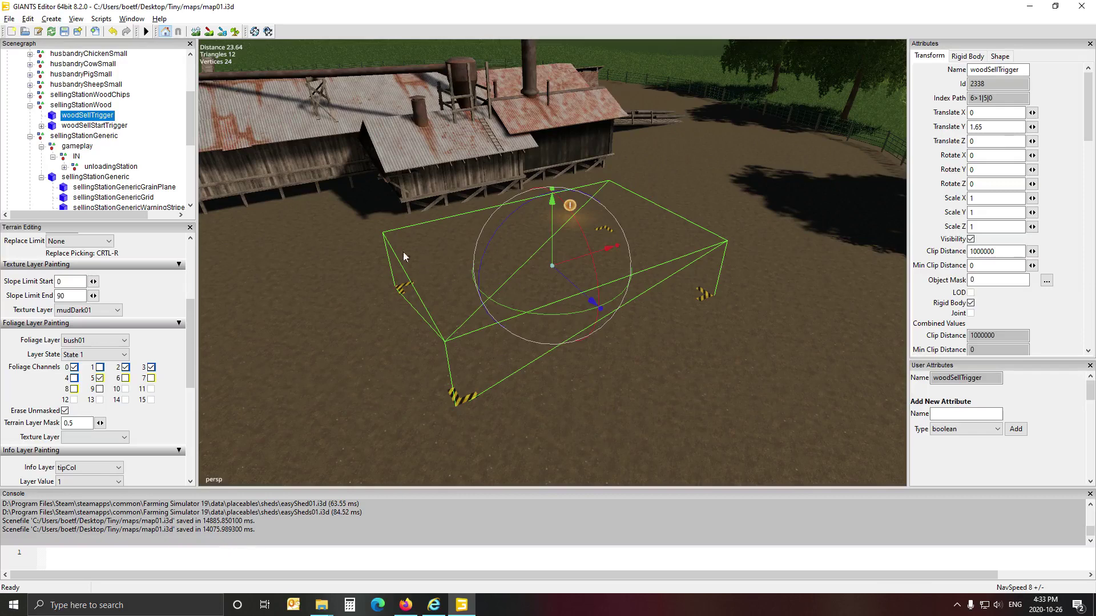
Pick the unloading trigger in front of the wood chip pile and select its parent sellingStationWoodChips group.
left_click_drag(336, 258, 363, 316, "alt")
scroll(252, 204, "up", 3)
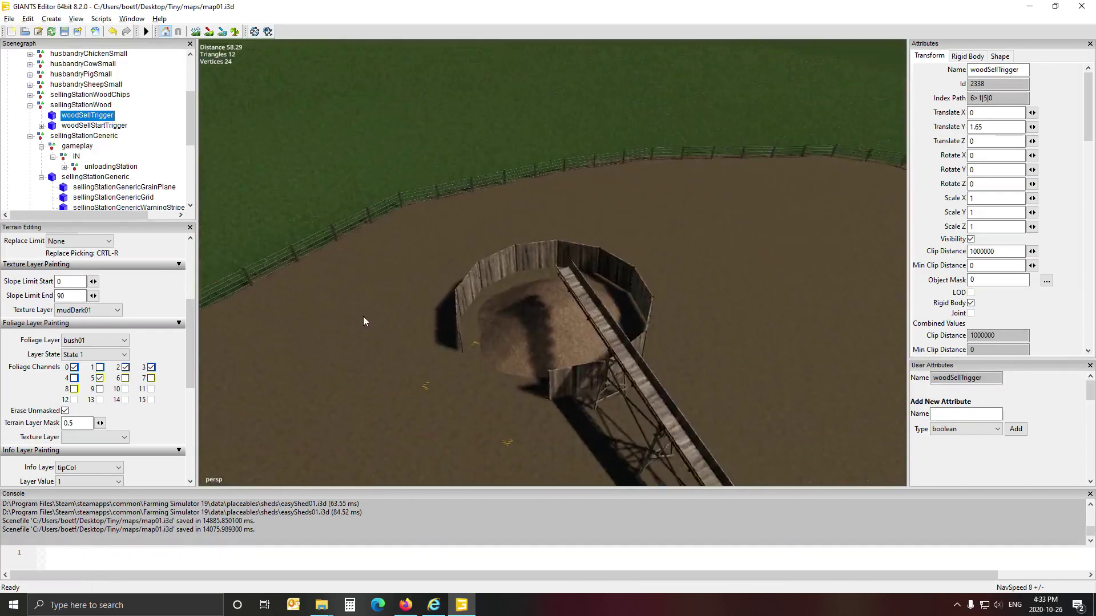
scroll(362, 317, "up", 3)
left_click(482, 295)
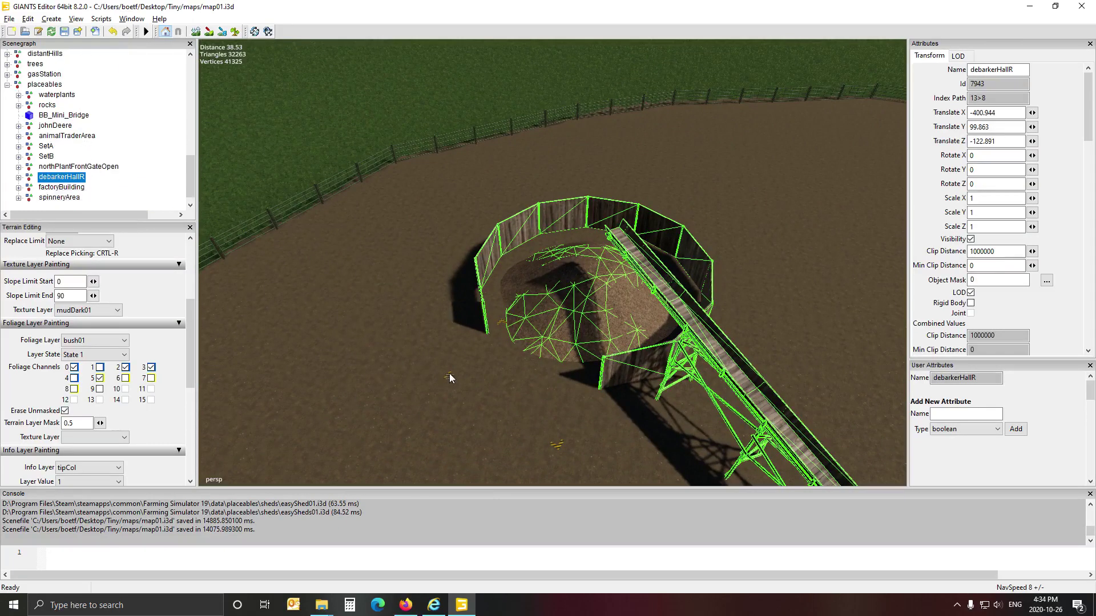
left_click(448, 376)
left_click(541, 393)
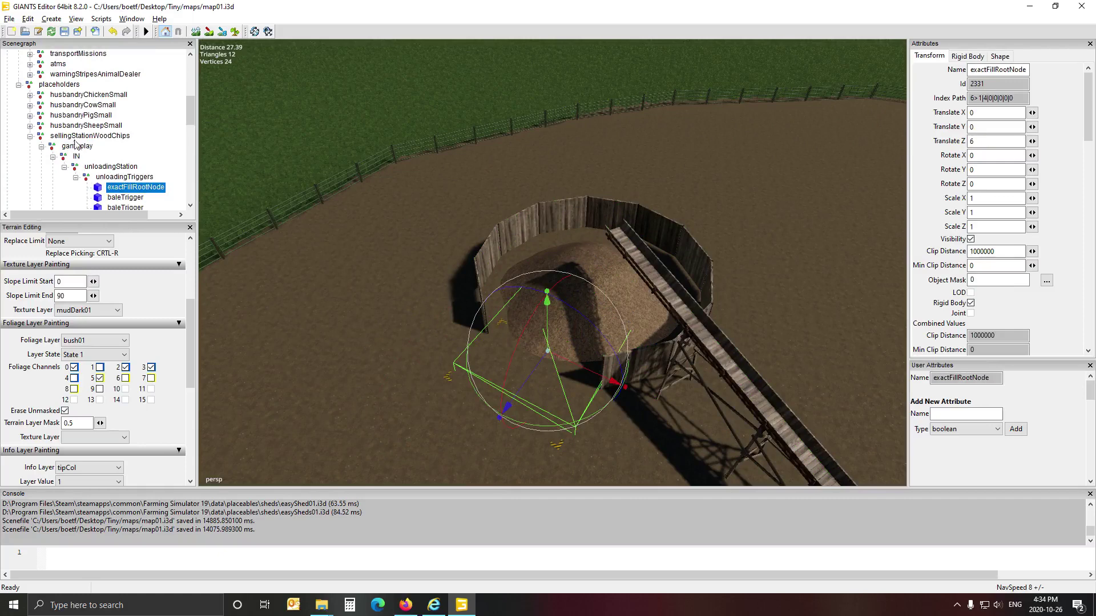
left_click(104, 140)
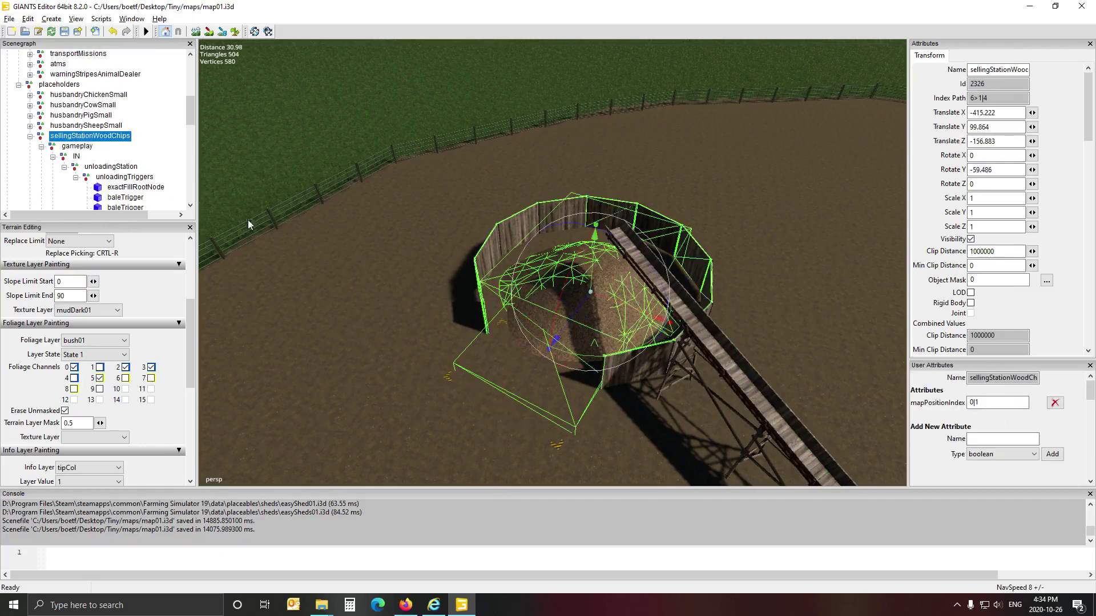
scroll(334, 246, "down", 5)
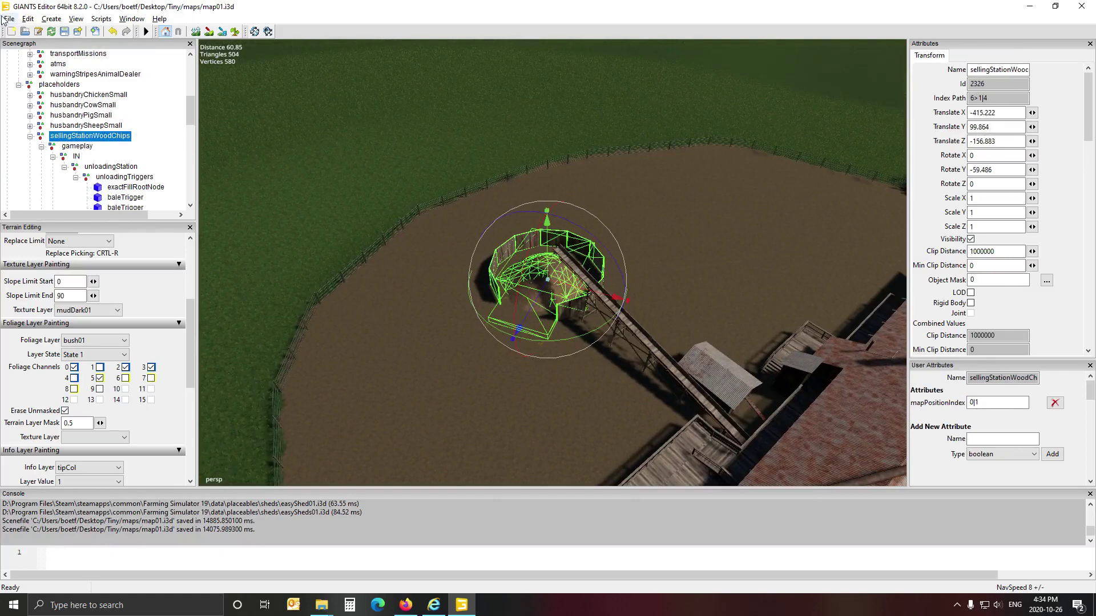
Browse the importable selling stations in the placeables mapDE folder, including sellingStationWoodChips, and close the import dialog.
left_click(8, 18)
left_click(48, 141)
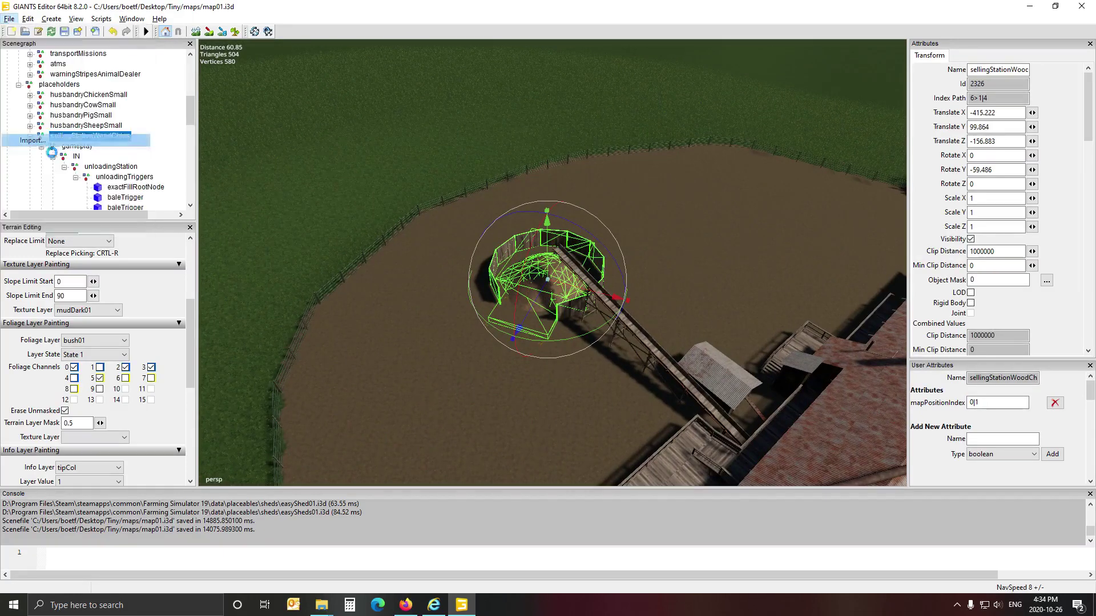
left_click(512, 70)
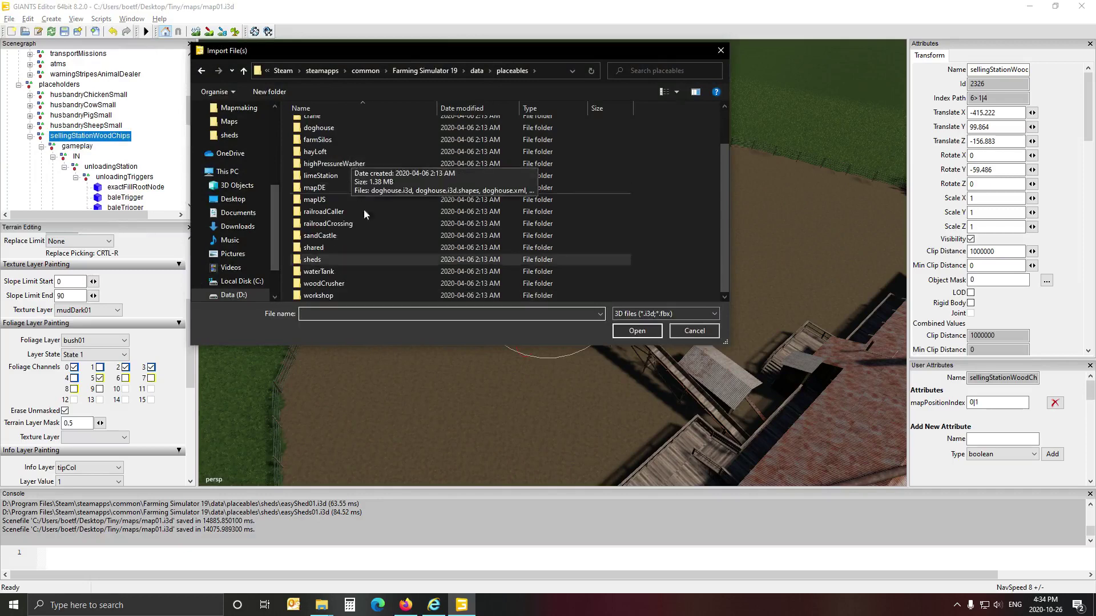
scroll(371, 245, "down", 1)
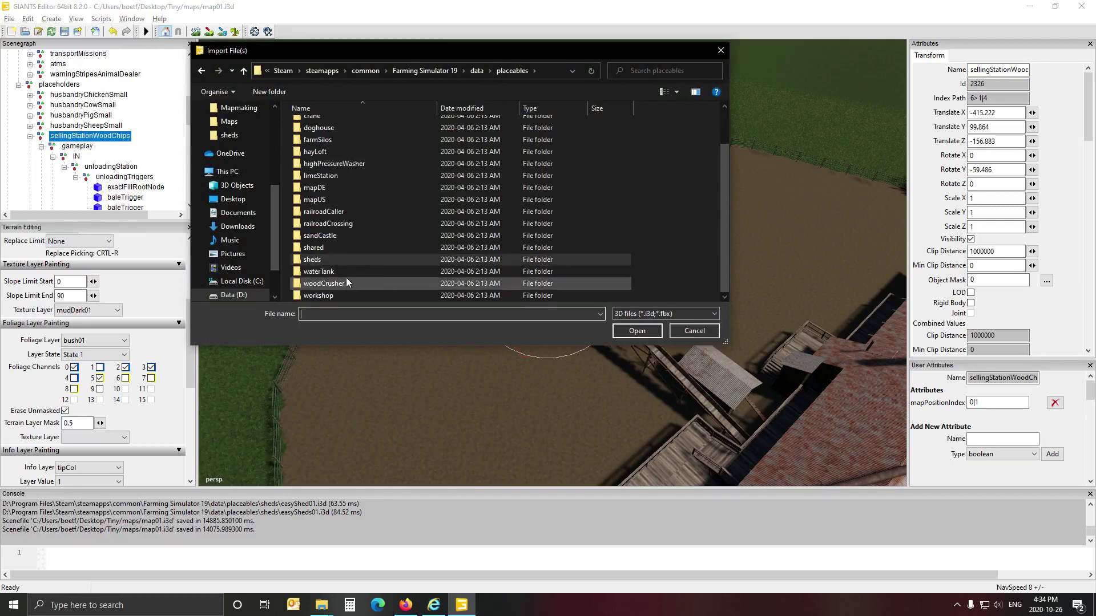
scroll(345, 277, "up", 1)
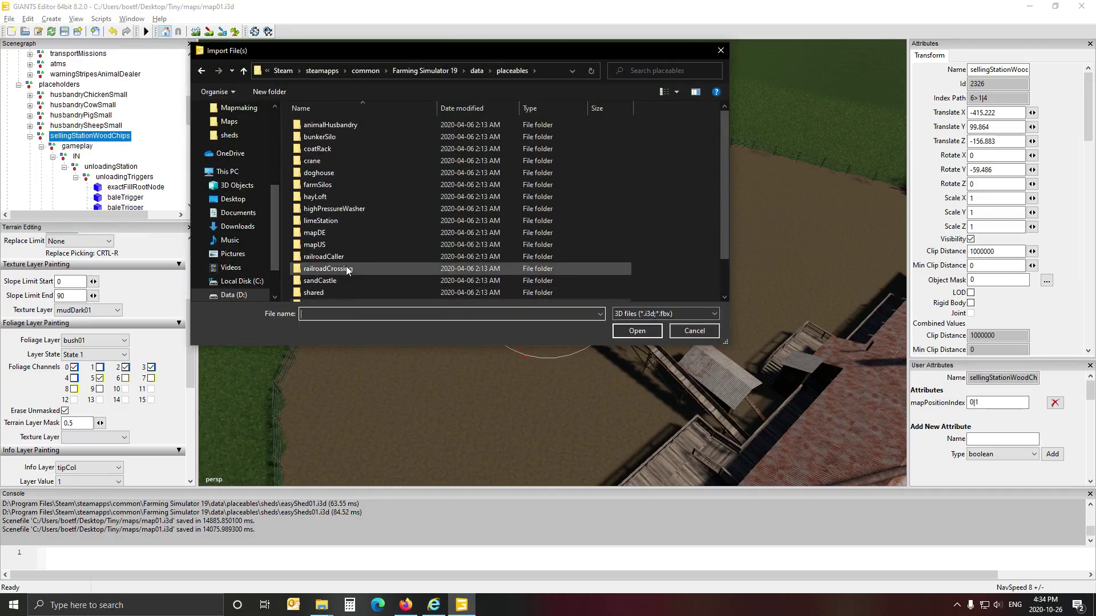
double_click(346, 232)
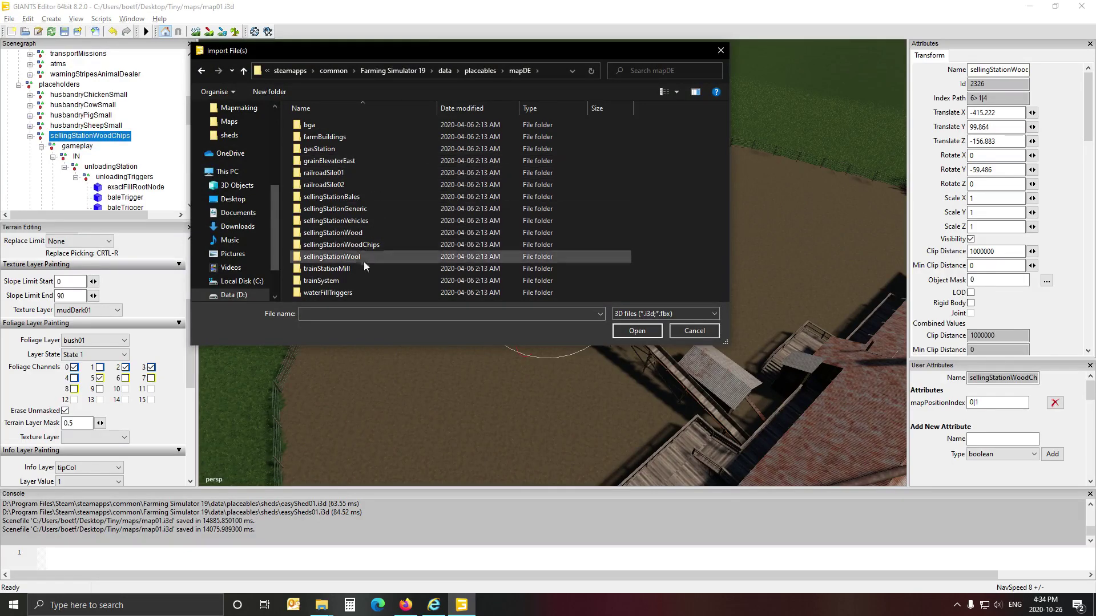
left_click(349, 247)
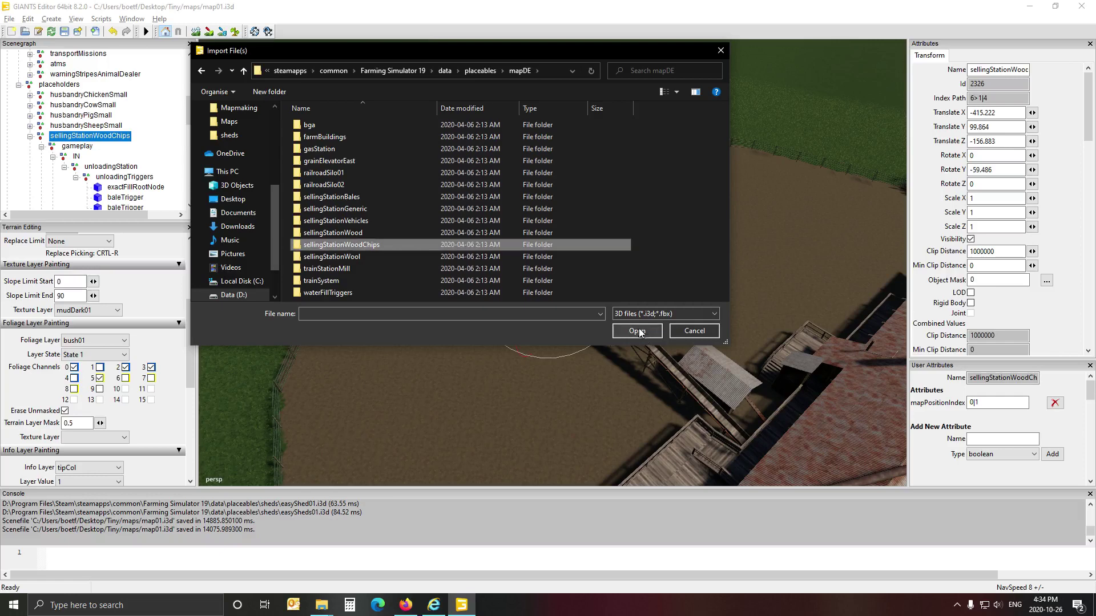
left_click(720, 51)
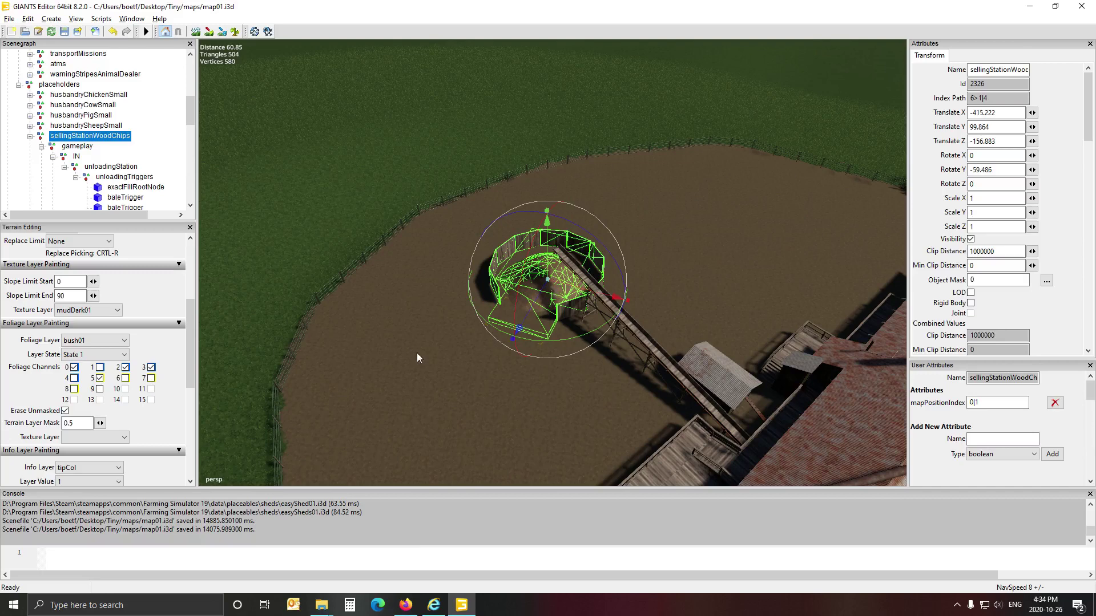
Pick the unloading grid beside the long factory building and select the placeholders group that contains it.
right_click_drag(417, 353, 687, 347)
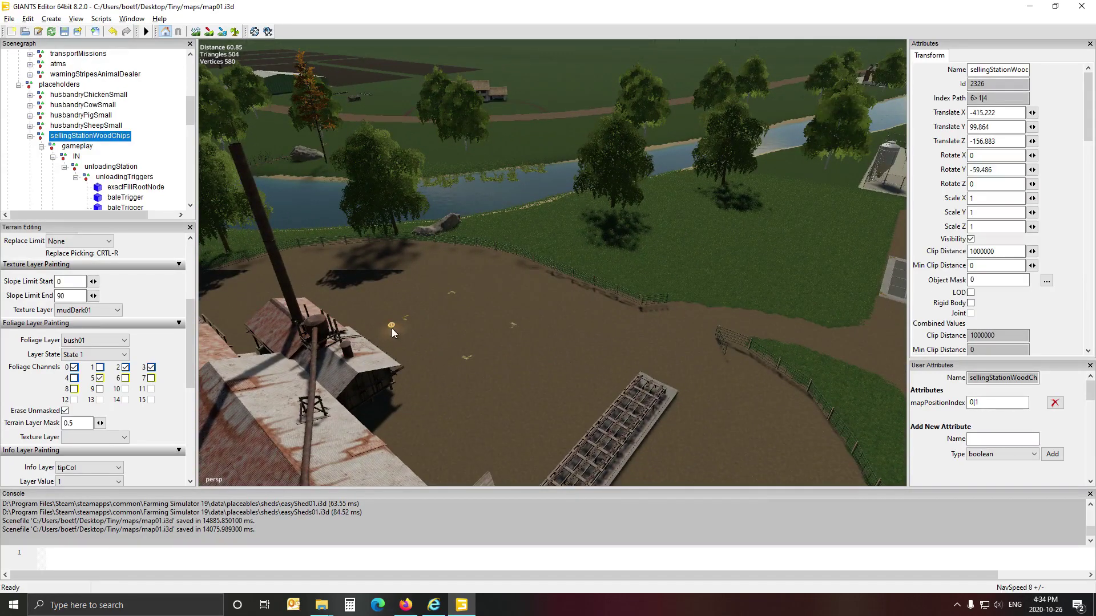
right_click_drag(464, 381, 540, 366)
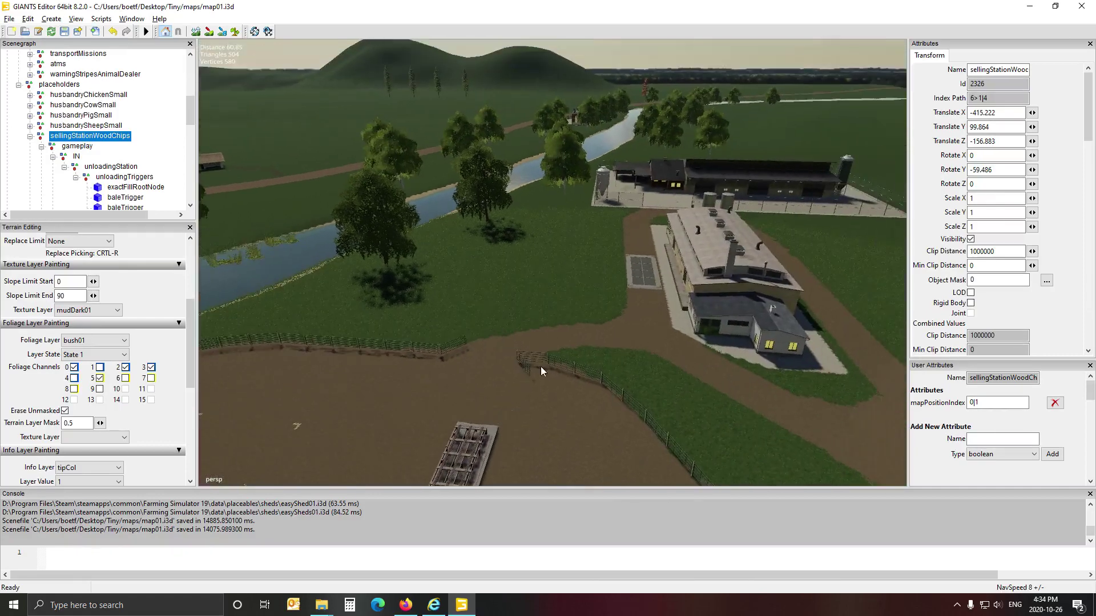
left_click(646, 272)
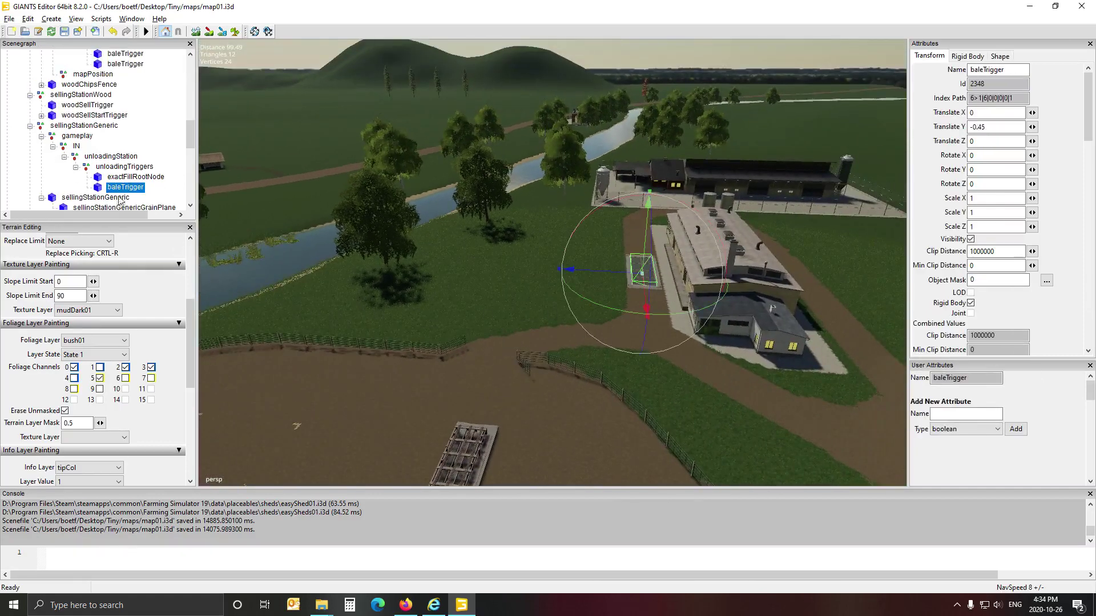
scroll(114, 153, "down", 4)
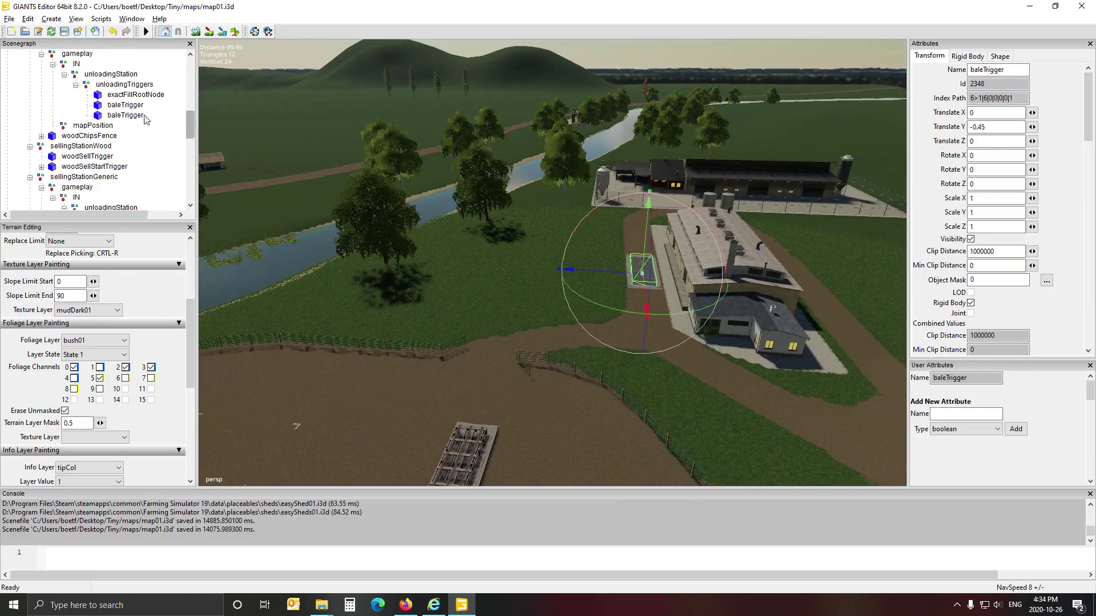
scroll(144, 121, "up", 5)
left_click(68, 116)
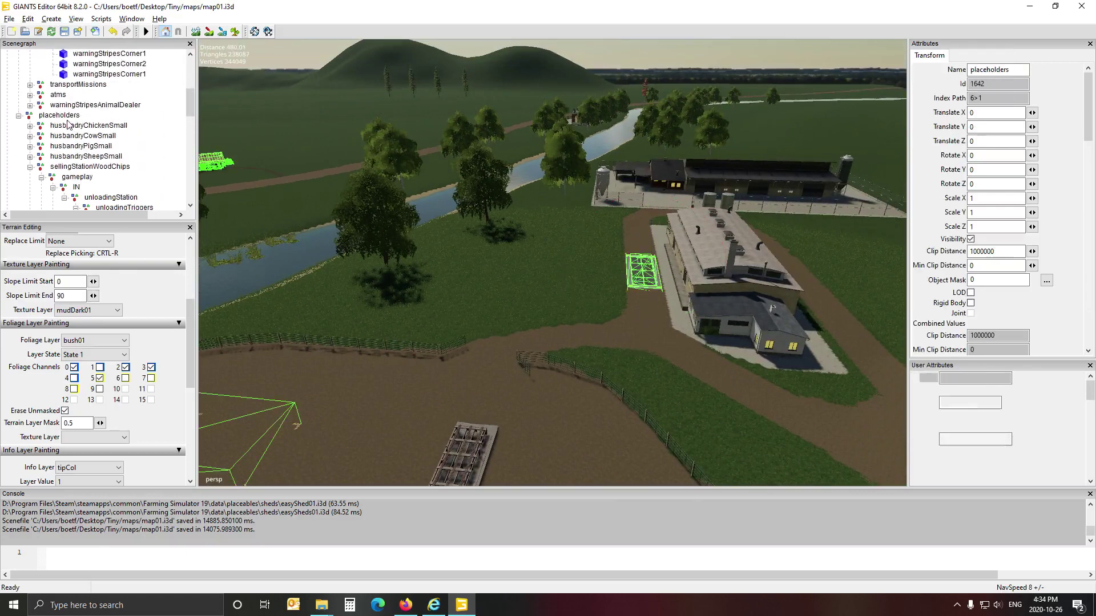
Examine the highlighted objects of the placeholders group around the factory and along the dirt road by the fields, and deselect the group.
right_click_drag(533, 352, 661, 393)
key("a")
key("w")
key("s")
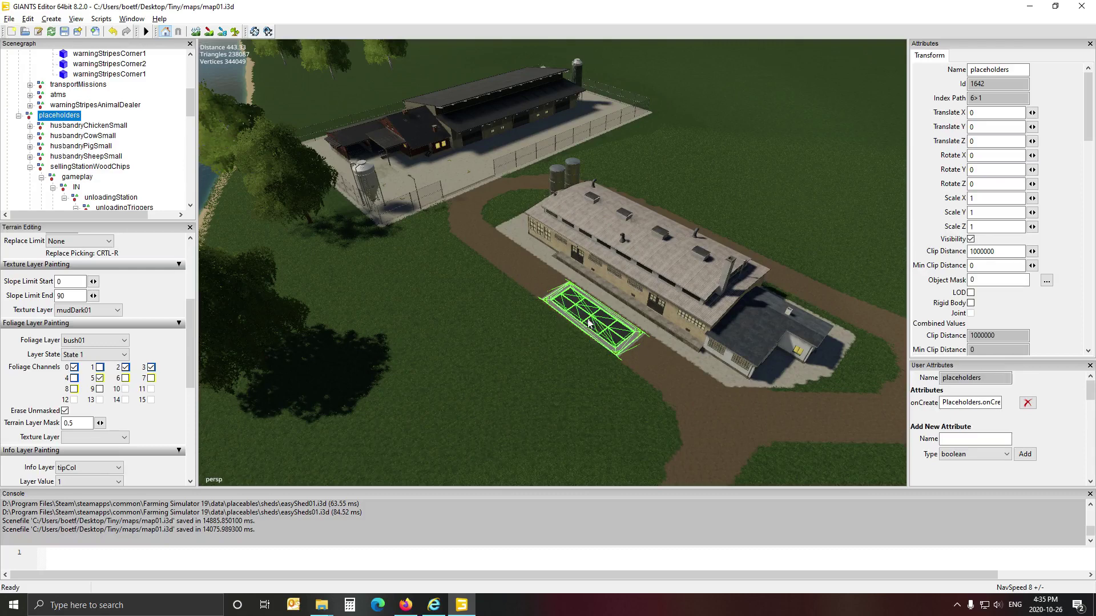
scroll(498, 398, "down", 4)
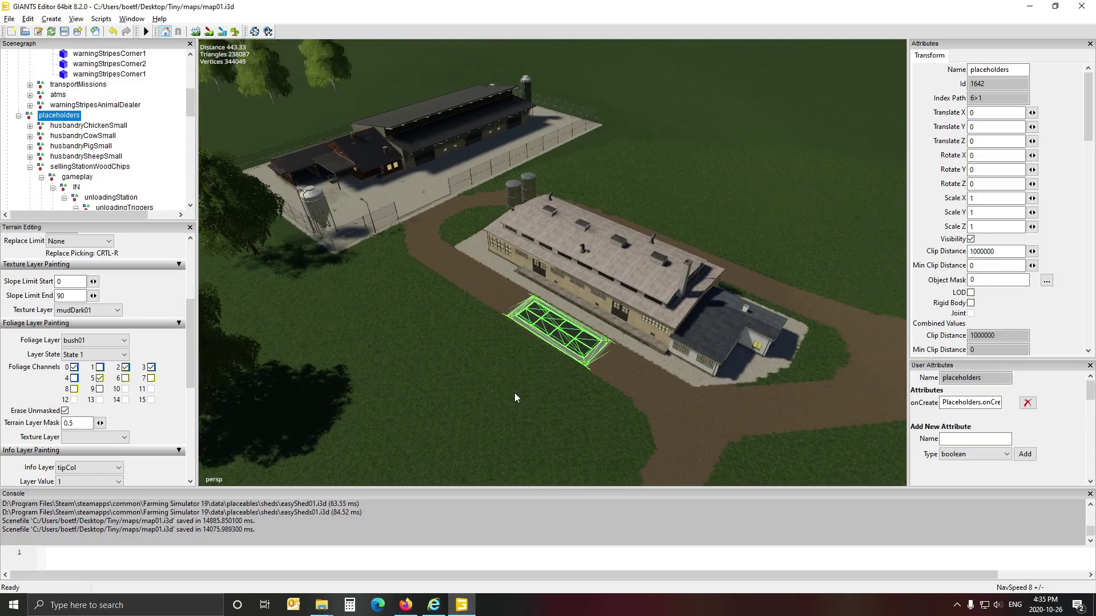
scroll(515, 398, "down", 1)
right_click_drag(515, 393, 586, 345)
key("w")
key("d")
key("s")
key("a")
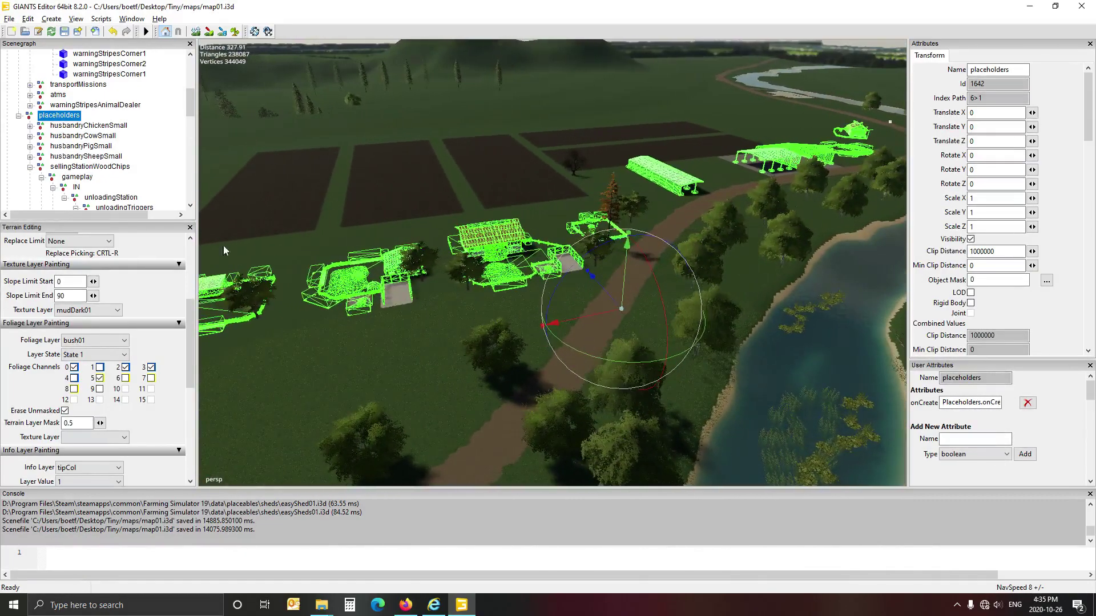
left_click(164, 158)
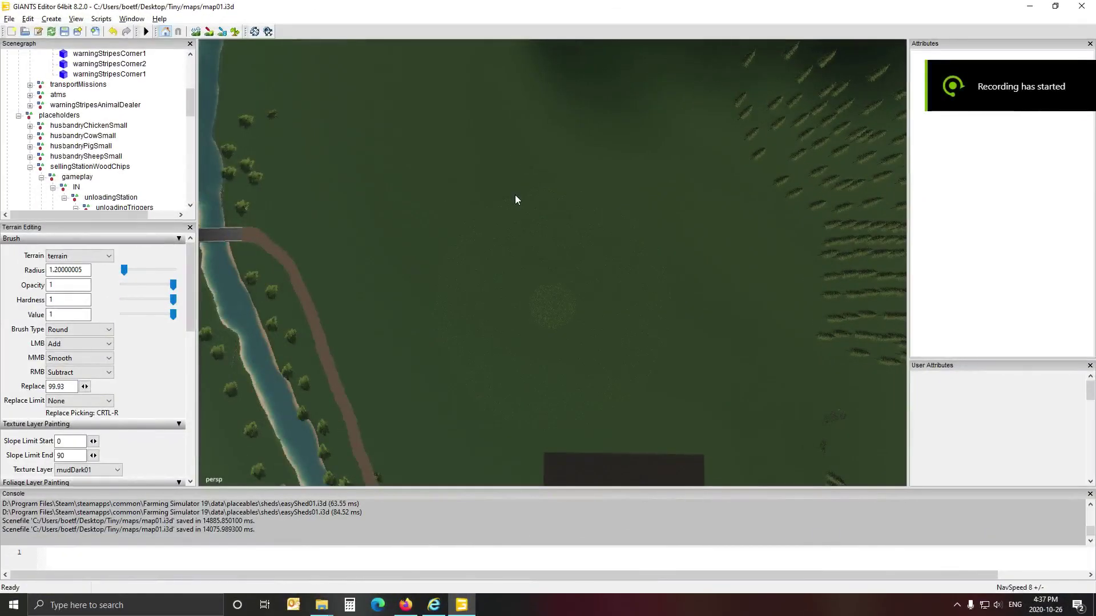
left_click(235, 32)
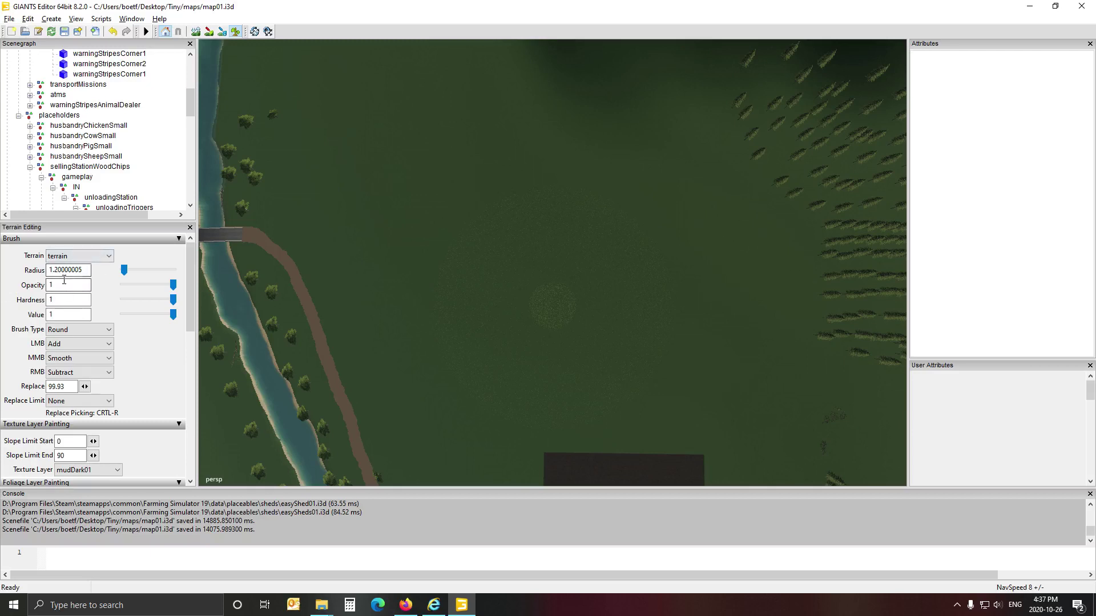
mouse_move(190, 283)
left_mouse_down()
mouse_move(194, 303)
mouse_move(194, 276)
left_mouse_up()
left_click(234, 34)
Examine the painted bushes on the open grassland between the river road and the large hill.
left_click_drag(502, 233, 310, 209, "alt")
left_click_drag(586, 261, 446, 228, "alt")
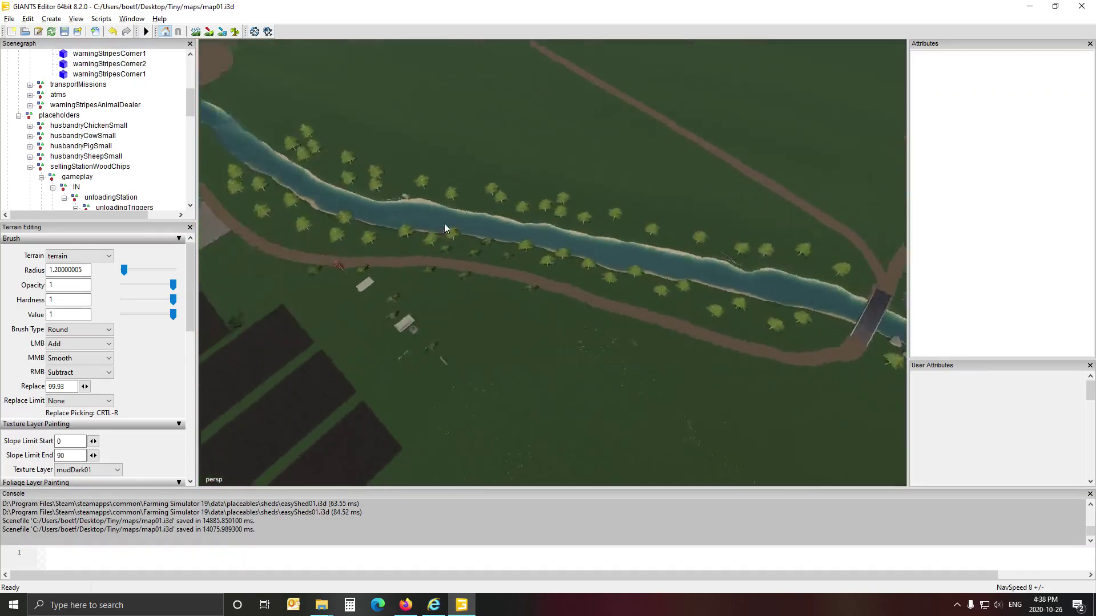
scroll(443, 228, "up", 10)
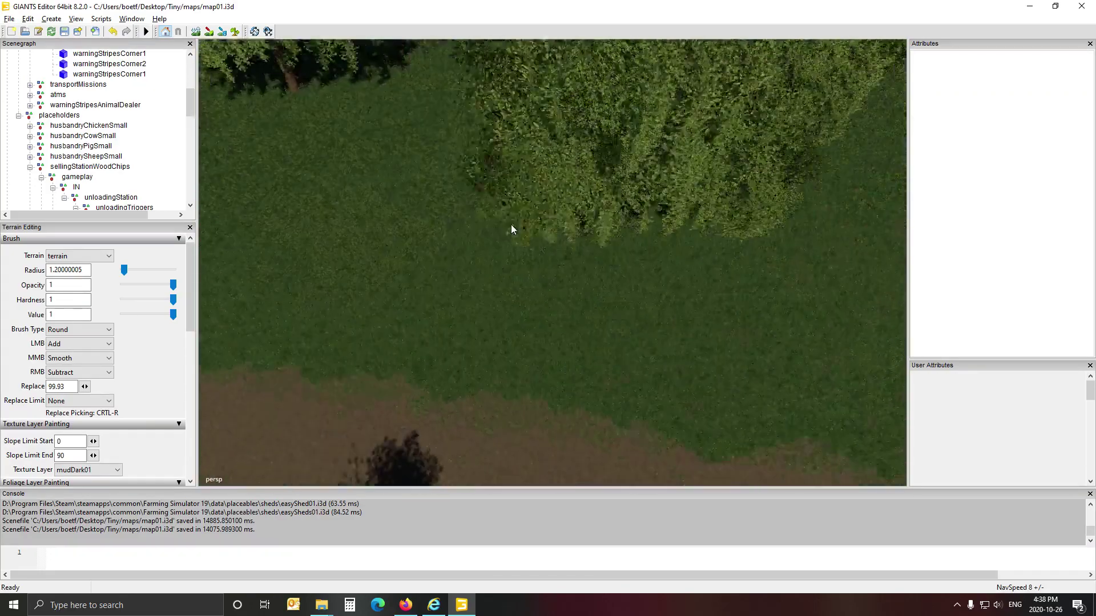
left_click_drag(512, 229, 584, 230, "alt")
scroll(841, 235, "up", 10)
scroll(822, 236, "up", 4)
scroll(821, 231, "up", 8)
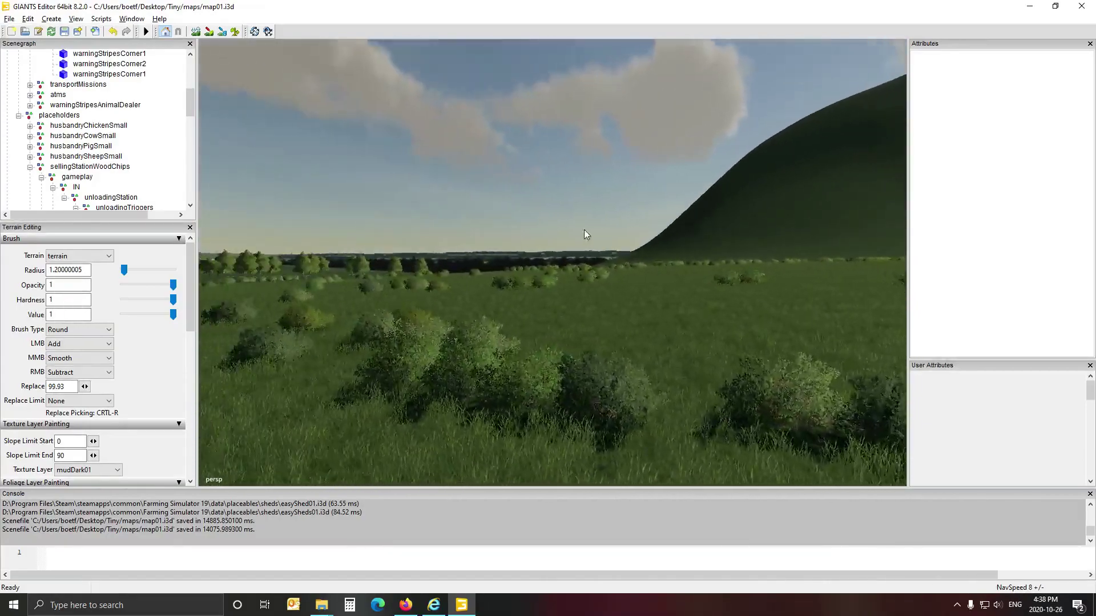
scroll(584, 229, "up", 15)
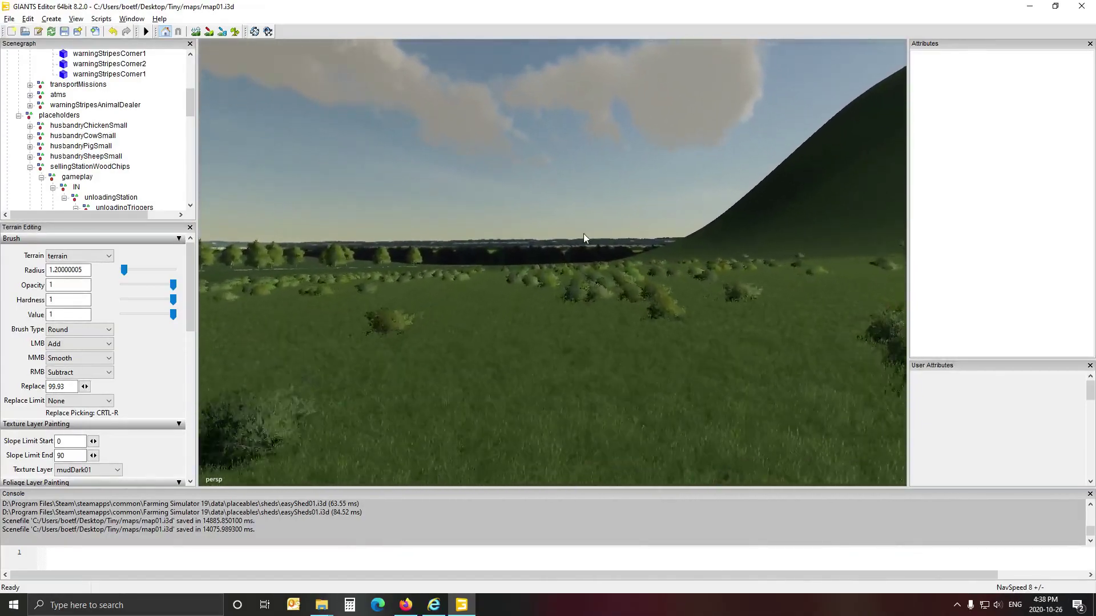
scroll(588, 232, "up", 10)
Examine the bushes along the edge of the dirt road by the river from the ground and from above.
left_click_drag(590, 230, 249, 234, "alt")
scroll(566, 235, "up", 6)
scroll(441, 234, "up", 5)
scroll(396, 234, "up", 8)
scroll(249, 234, "up", 4)
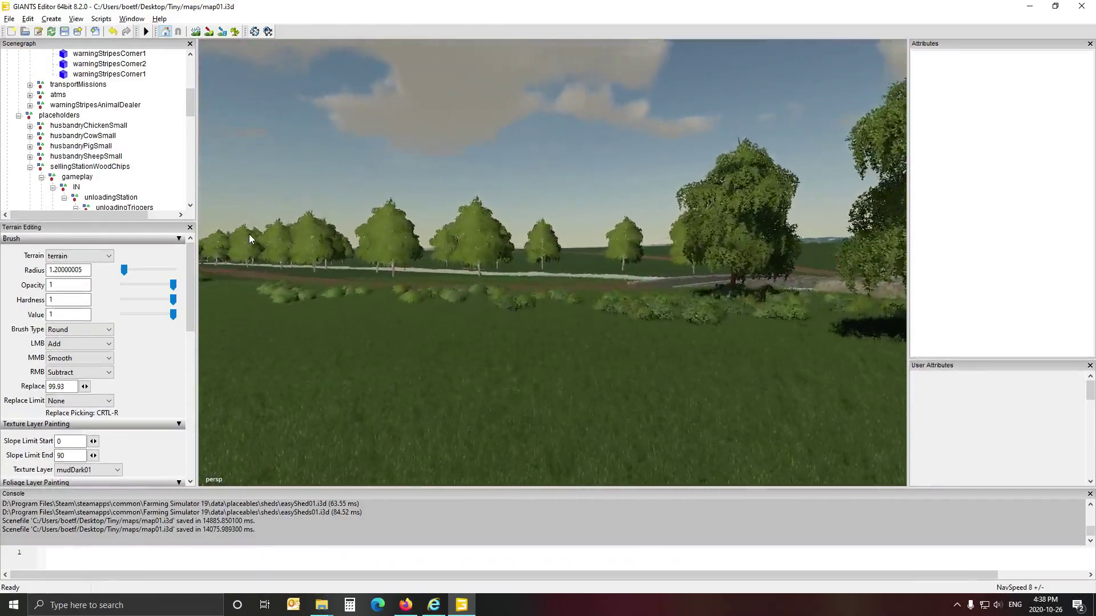
scroll(249, 234, "up", 8)
left_click_drag(647, 381, 660, 536, "alt")
scroll(502, 428, "up", 7)
scroll(536, 392, "up", 8)
scroll(542, 503, "down", 10)
scroll(668, 539, "down", 4)
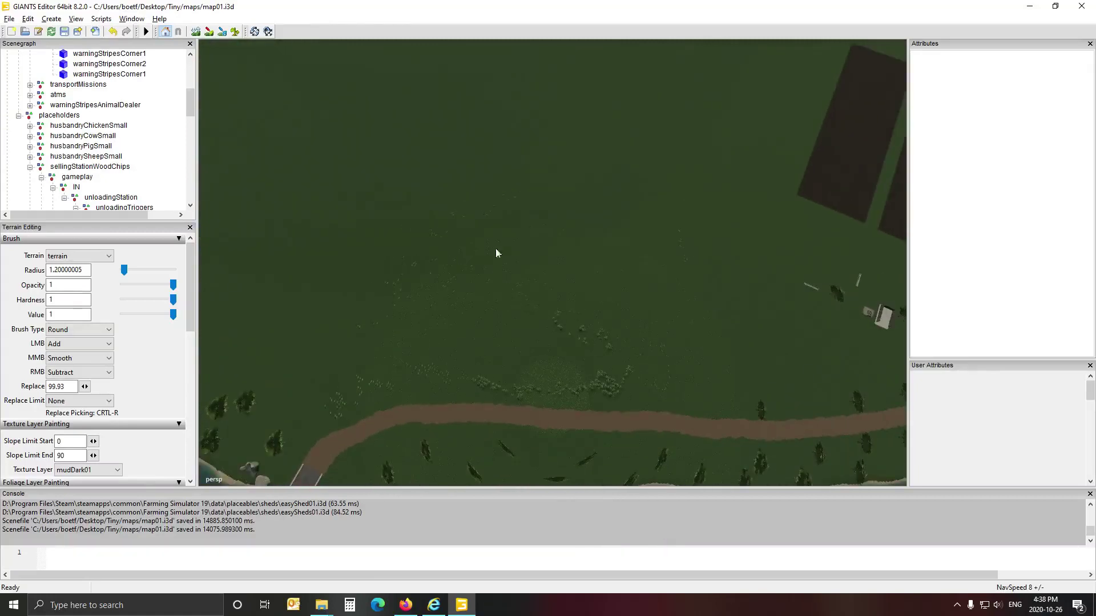
Prepare foliage painting with the bush01 layer in State 4 and a brush radius of 2.
left_click(235, 32)
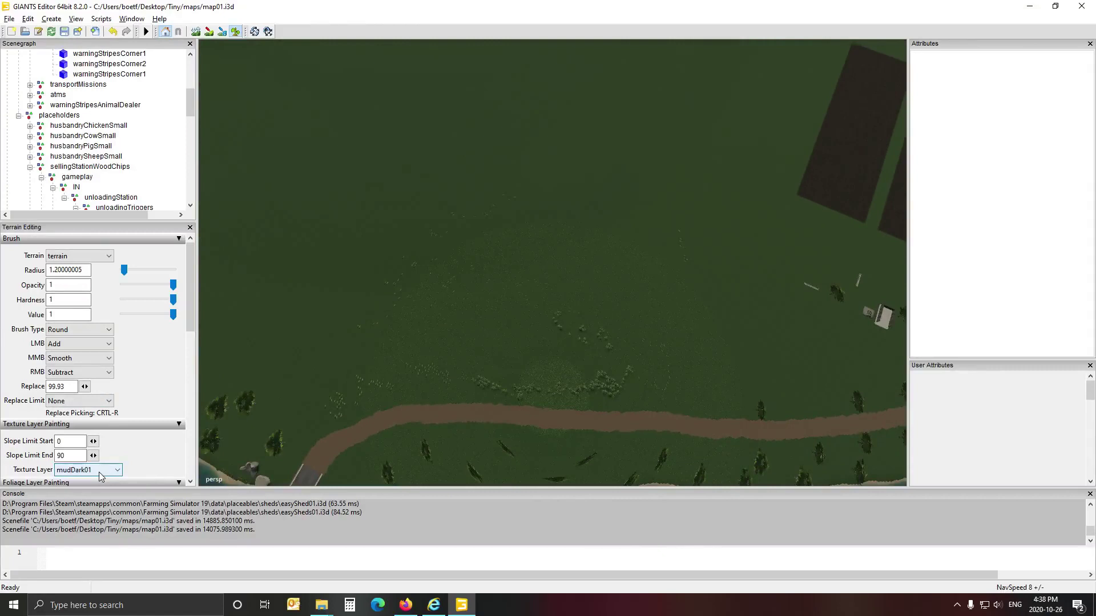
scroll(147, 379, "down", 5)
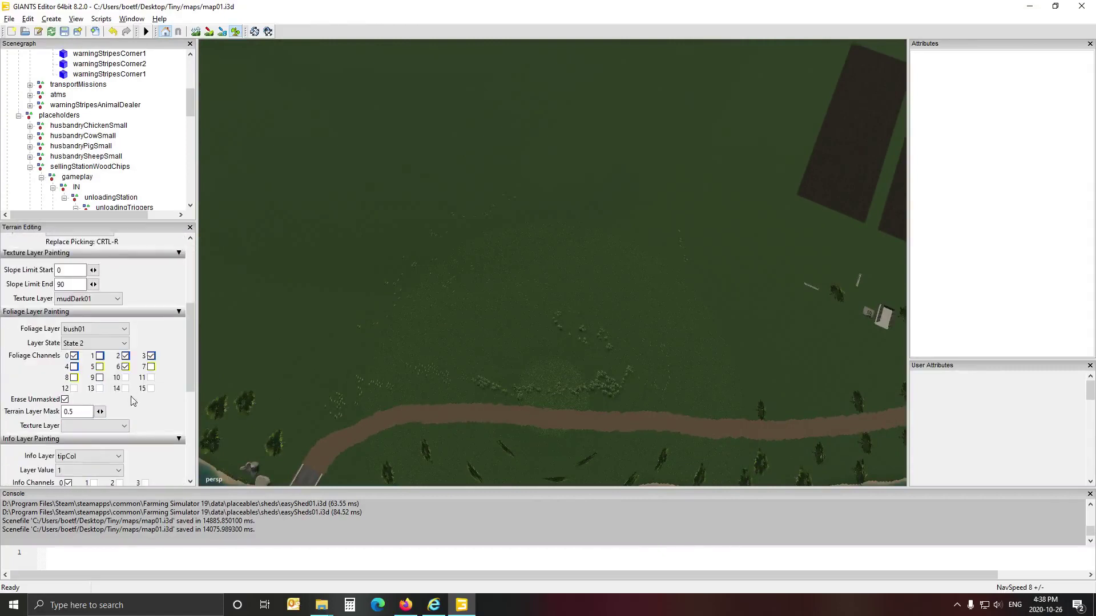
left_click(94, 343)
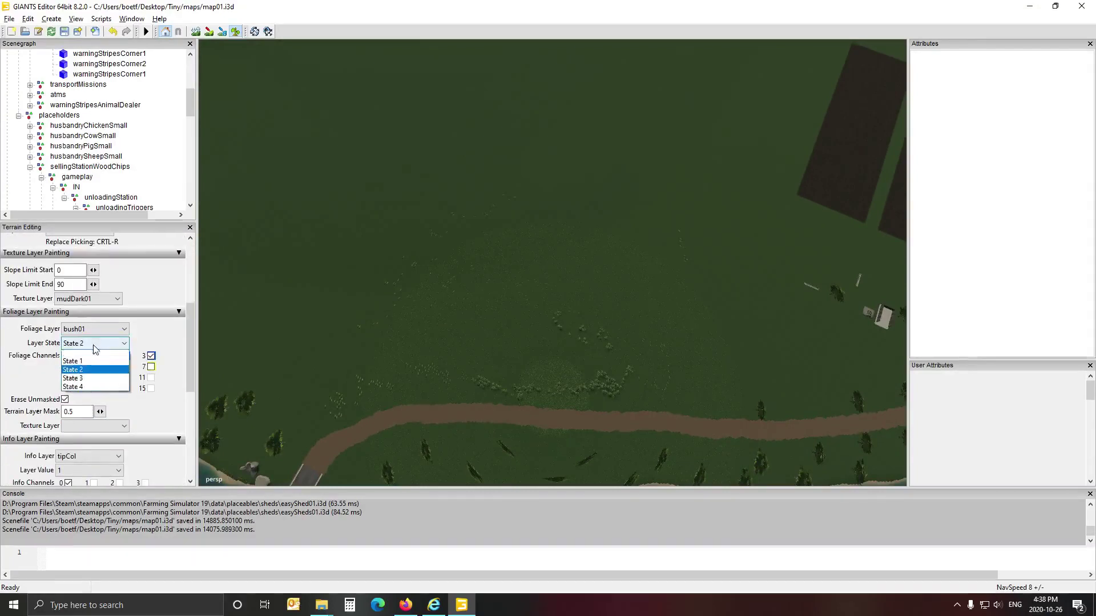
left_click(91, 390)
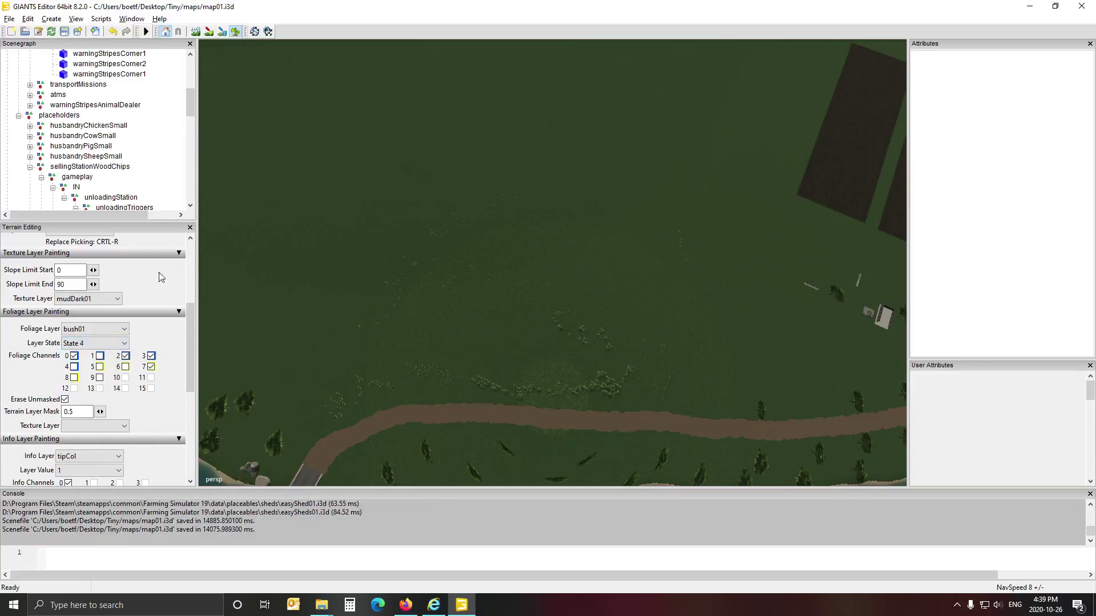
left_click_drag(190, 323, 192, 267)
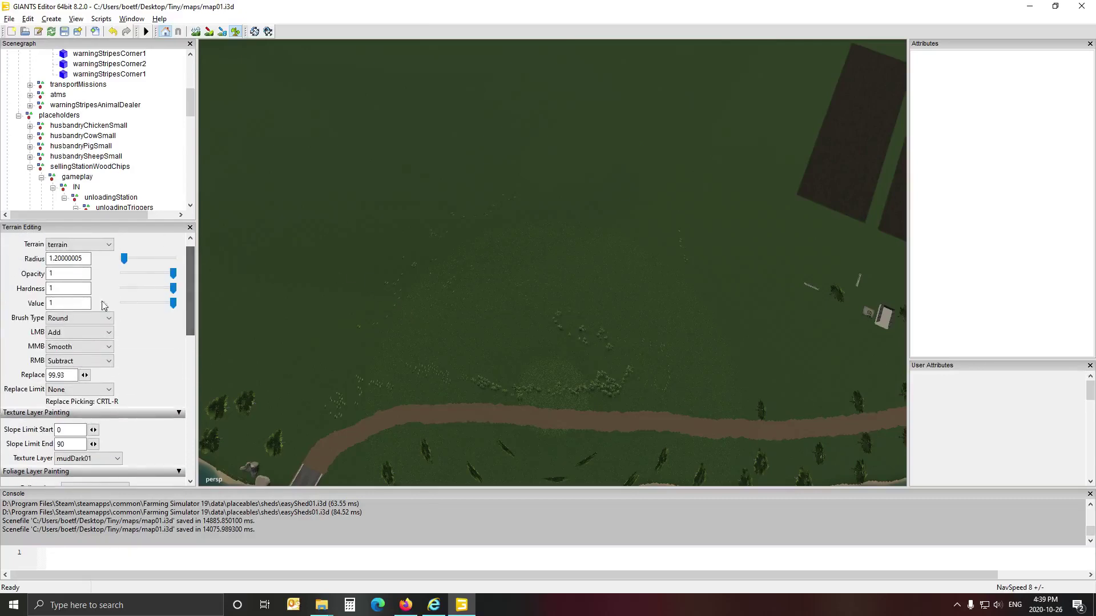
left_click_drag(49, 259, 108, 265)
type("2")
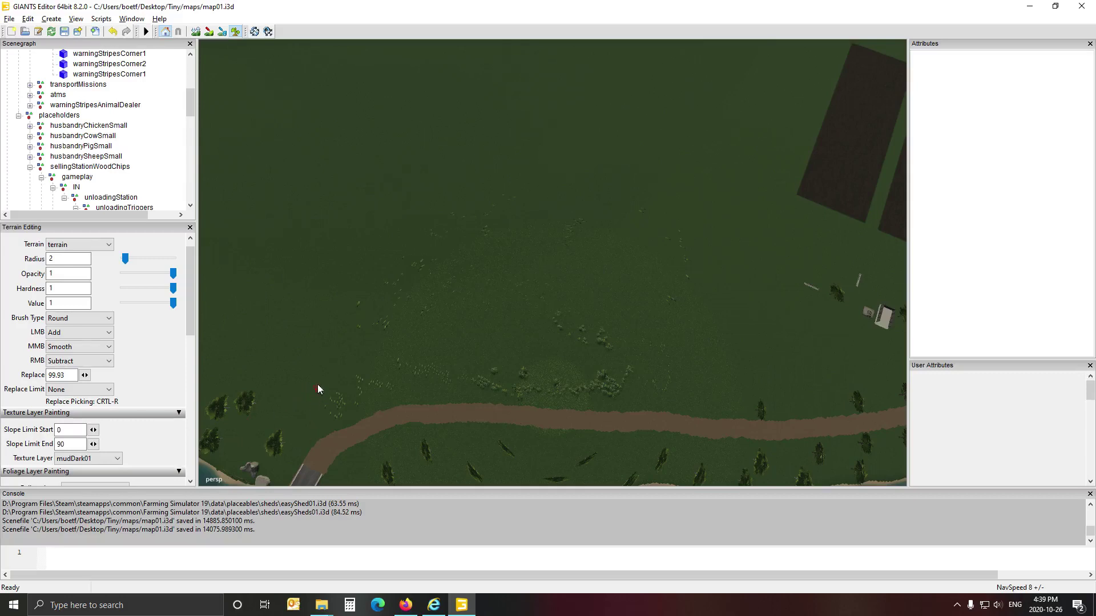
Paint scattered State 4 bushes on the grassland beyond the river.
left_click(236, 32)
mouse_move(396, 192)
left_mouse_down("alt")
mouse_move(429, 211)
mouse_move(416, 217)
mouse_move(488, 208)
left_mouse_up("alt")
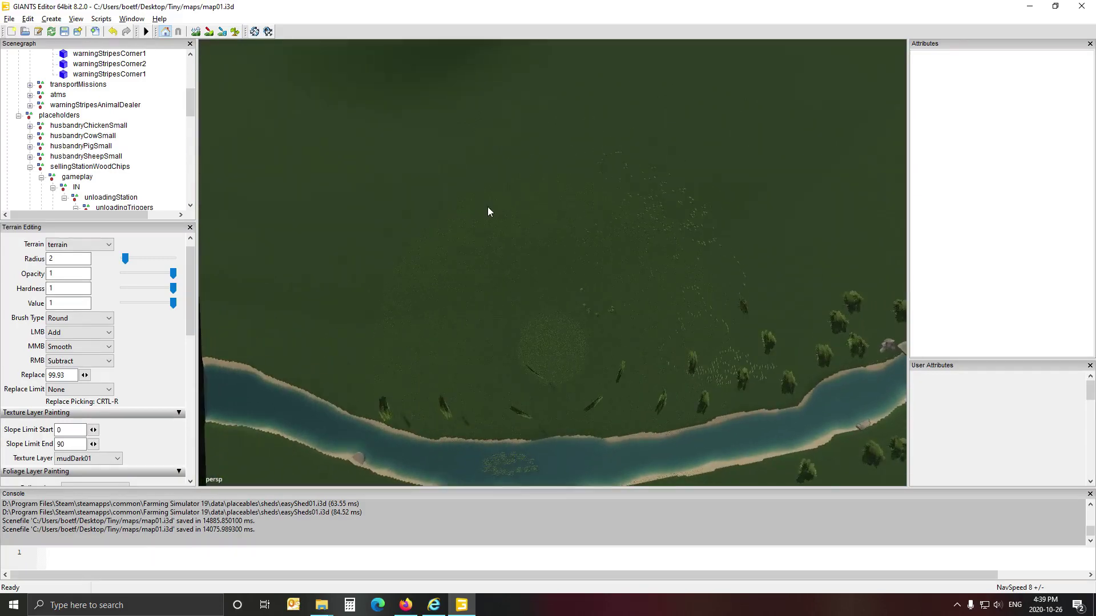
left_click(236, 32)
left_click(557, 270)
left_click_drag(492, 248, 590, 336, "alt")
scroll(672, 166, "up", 10)
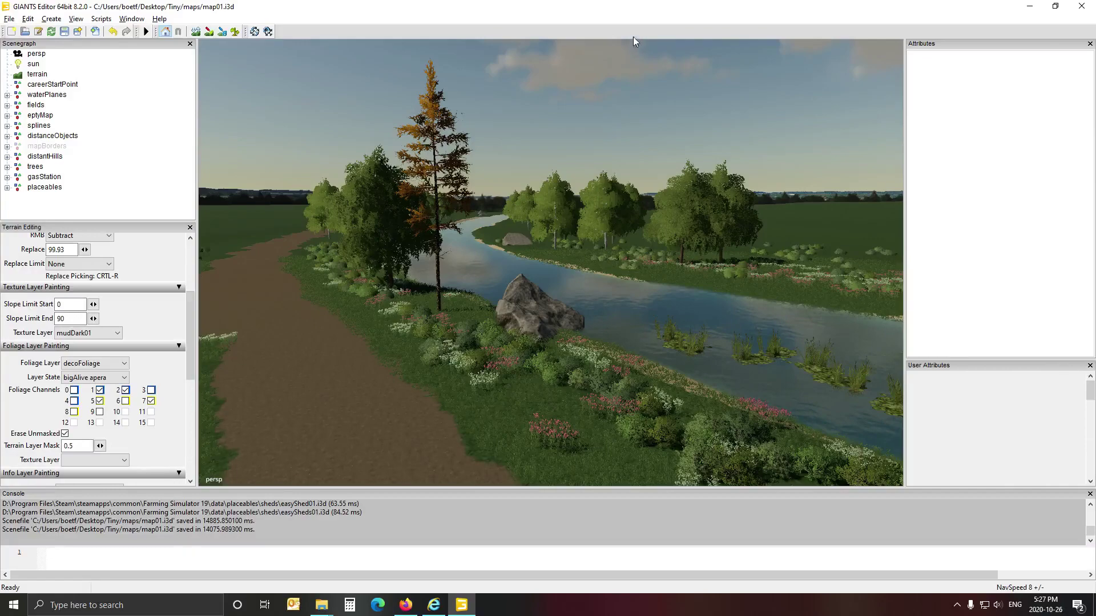
Examine the painted flowers, bushes and grass along the riverbank as far as the dirt road near the brick building.
left_click_drag(522, 190, 887, 203, "alt")
scroll(571, 232, "up", 3)
left_click_drag(571, 232, 555, 215, "alt")
scroll(576, 240, "up", 5)
scroll(431, 220, "up", 10)
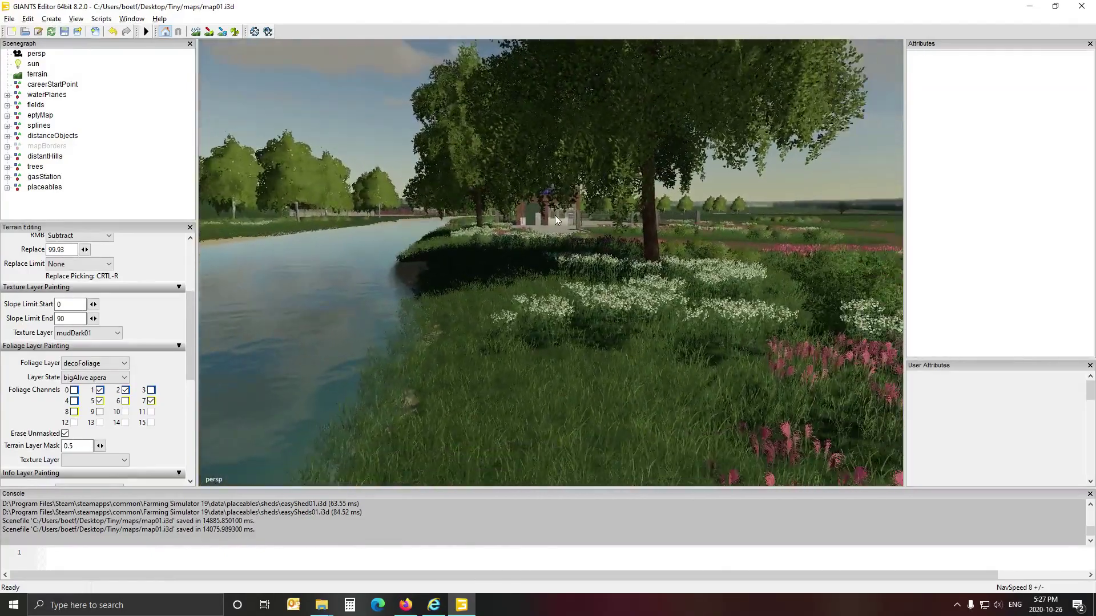
key("Right")
scroll(555, 215, "up", 8)
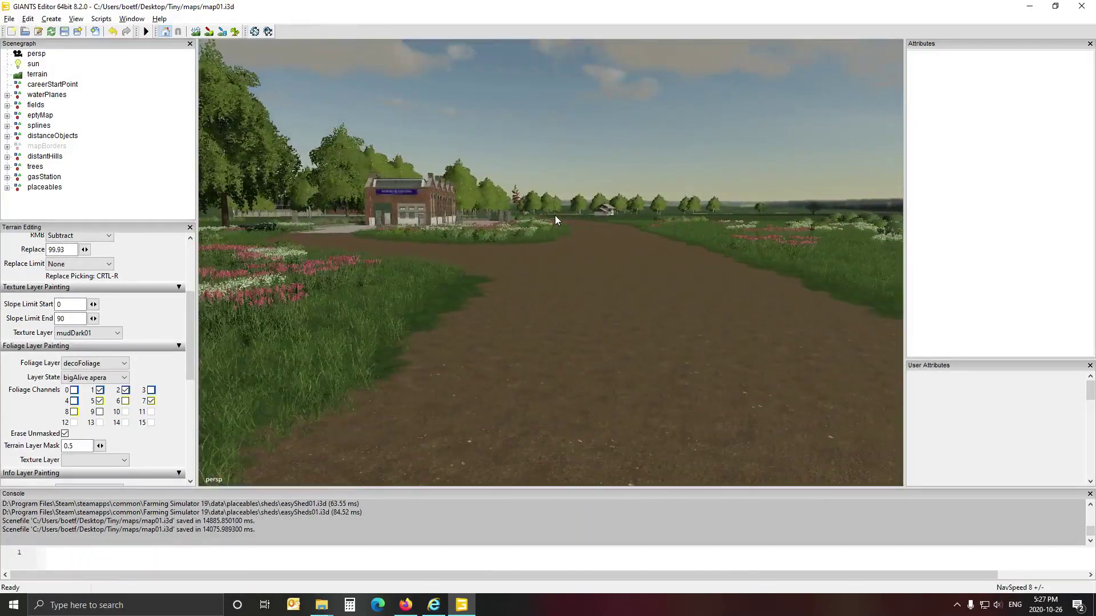
Examine the flower and bush patches beside the dirt road up to the farmhouse.
left_click_drag(629, 240, 718, 258, "alt")
scroll(639, 216, "up", 10)
scroll(621, 233, "up", 10)
scroll(626, 242, "up", 8)
scroll(602, 223, "up", 10)
scroll(612, 223, "up", 10)
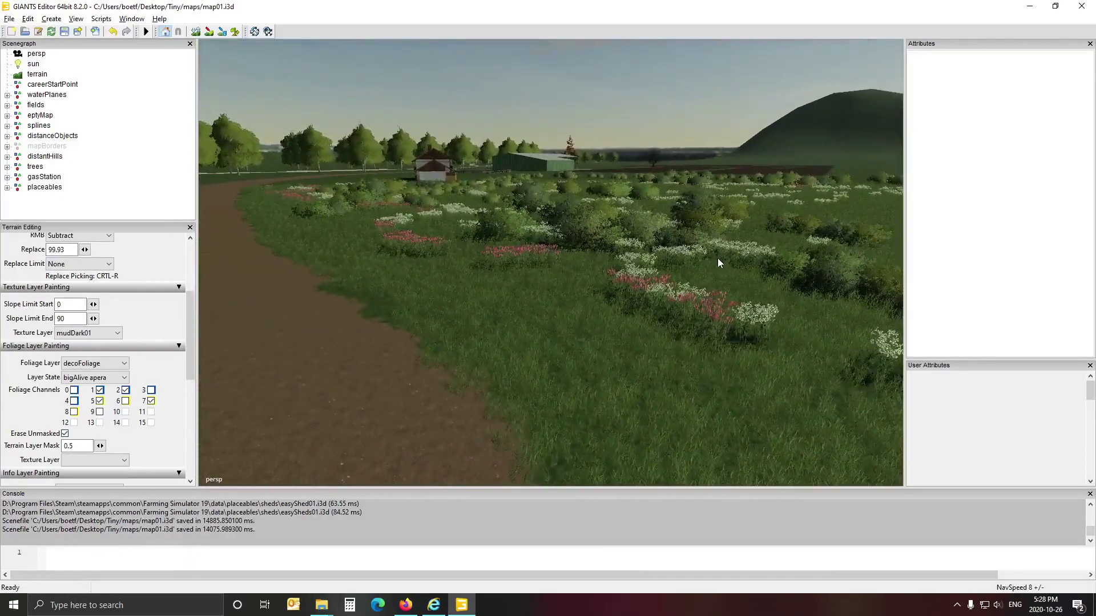
left_click_drag(632, 257, 632, 230, "alt")
scroll(549, 223, "up", 10)
scroll(607, 317, "up", 6)
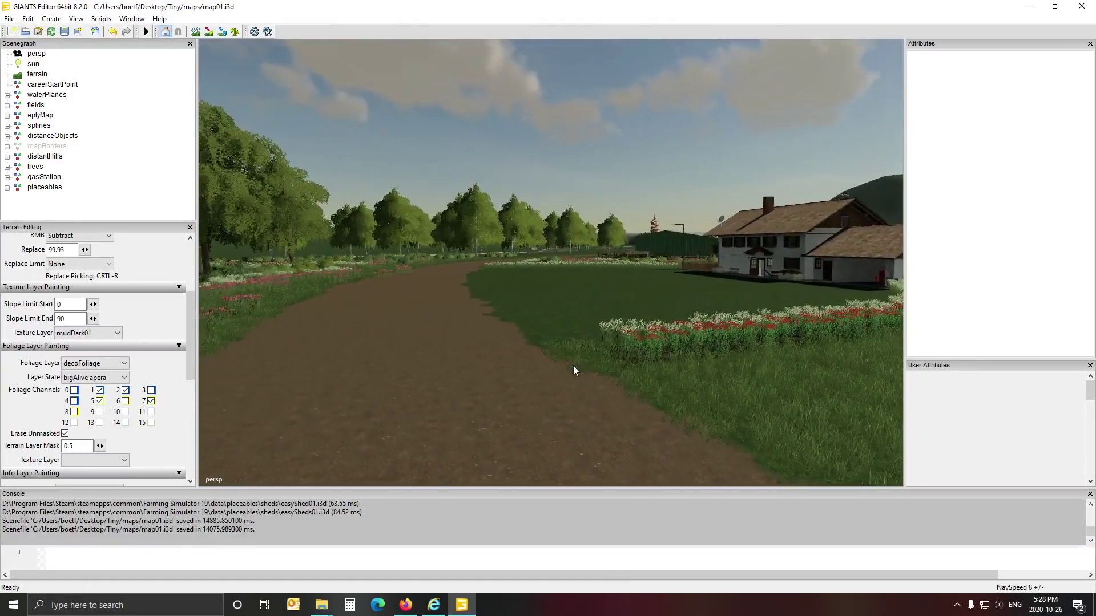
Examine the plants and trees between the river and the dirt road from the farmhouse onward past the green shed.
left_click_drag(574, 368, 546, 344, "alt")
scroll(546, 344, "up", 5)
scroll(546, 349, "up", 8)
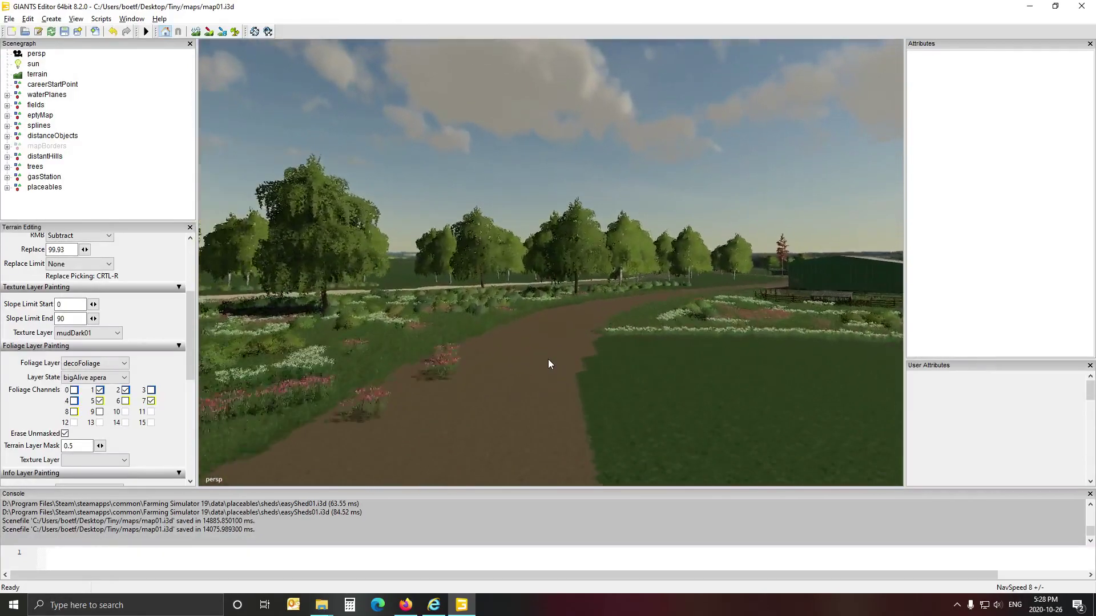
left_click_drag(549, 366, 318, 357, "alt")
scroll(446, 355, "up", 8)
scroll(457, 344, "up", 6)
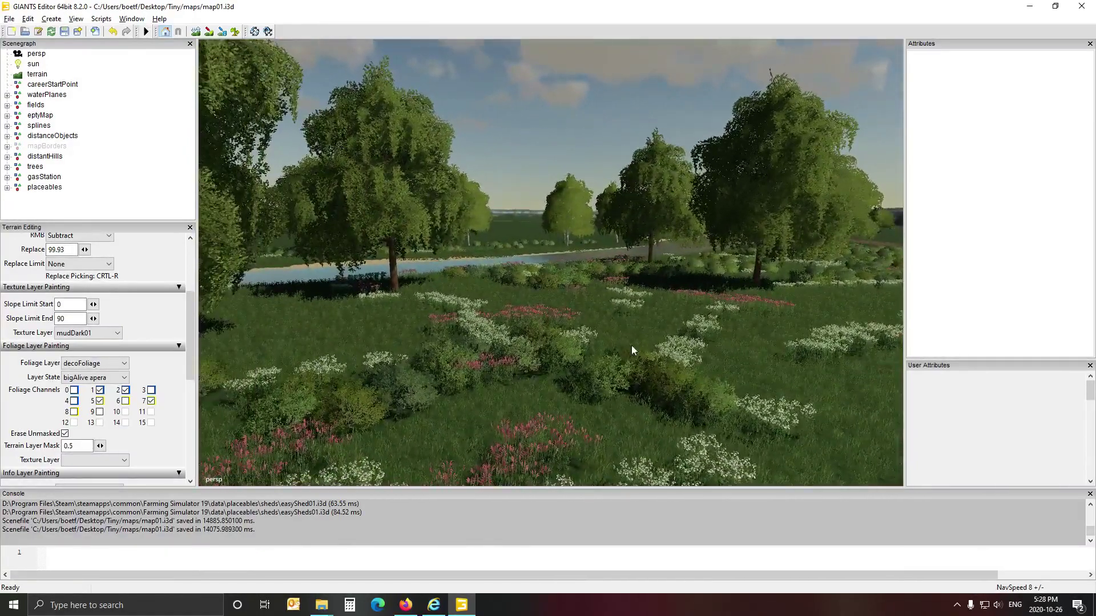
left_click_drag(673, 346, 725, 331, "alt")
scroll(800, 330, "up", 6)
scroll(759, 331, "up", 8)
scroll(725, 331, "up", 10)
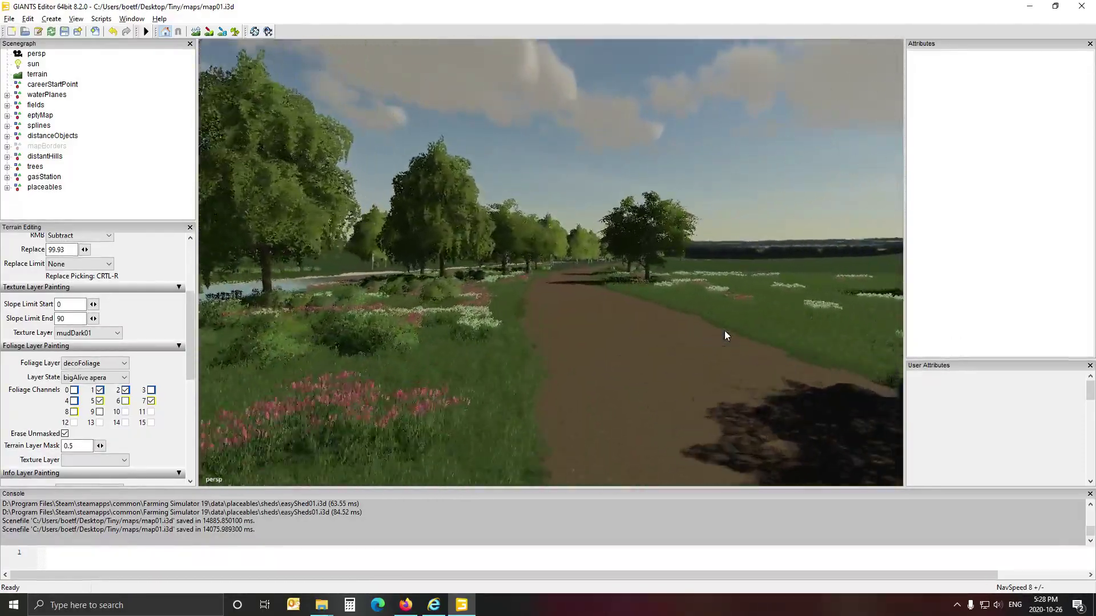
scroll(727, 330, "up", 10)
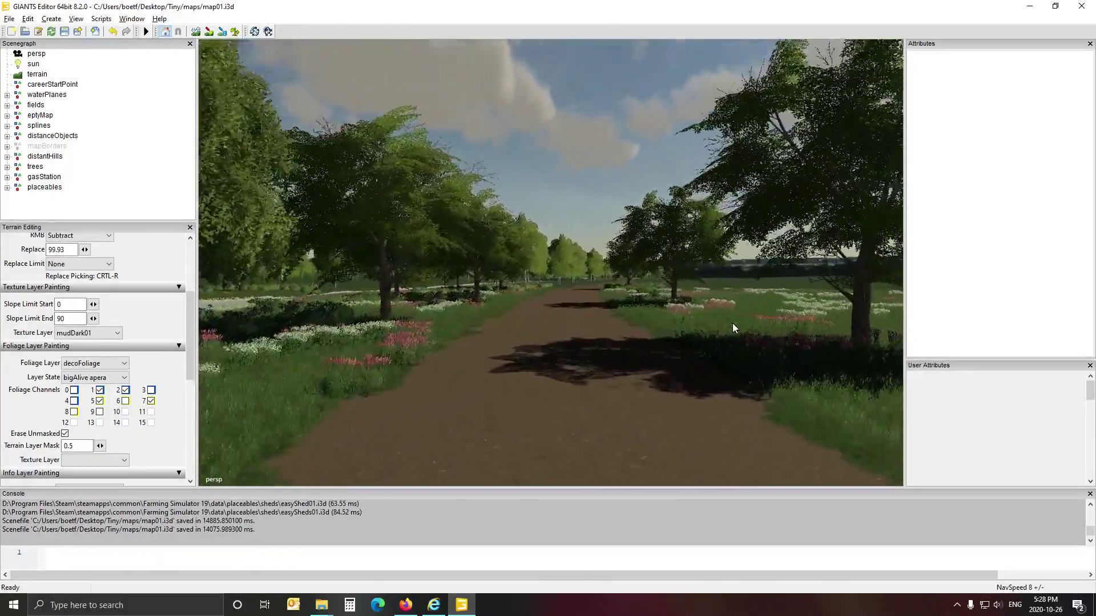
scroll(736, 327, "up", 10)
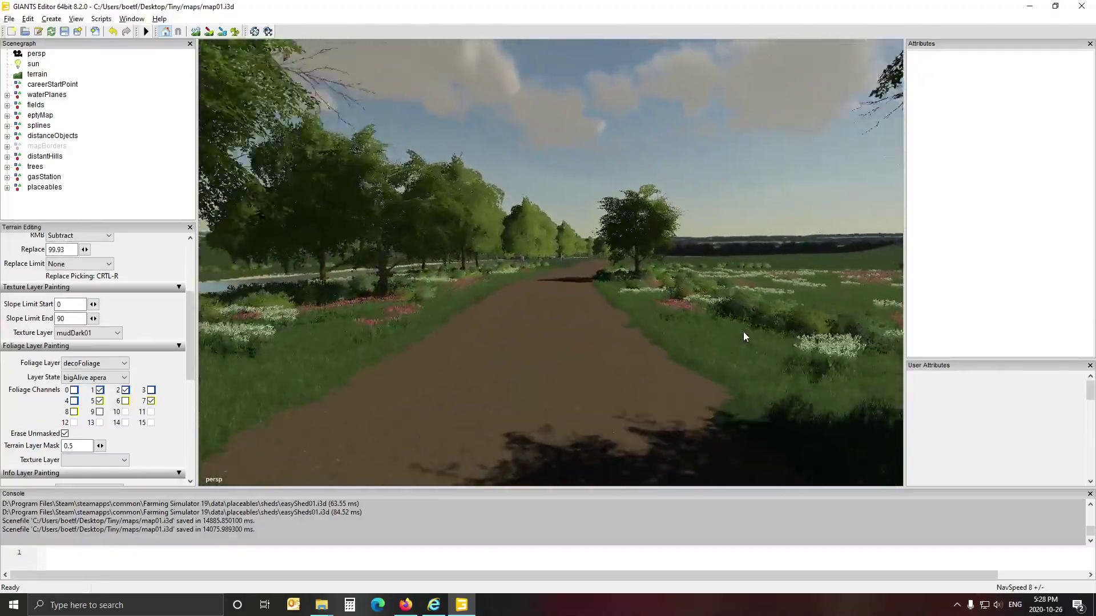
scroll(757, 326, "up", 3)
Delete two oak_stage4 trees on the river side of the tree-lined dirt road.
left_click_drag(571, 353, 464, 351, "alt")
scroll(117, 359, "up", 10)
scroll(93, 358, "up", 10)
scroll(506, 369, "up", 10)
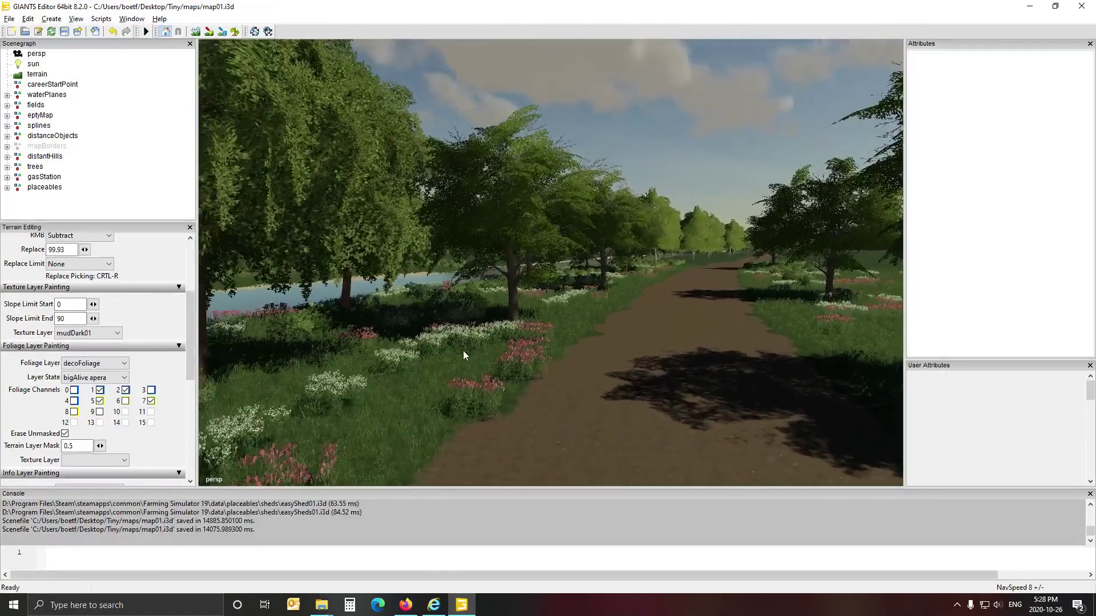
left_click(514, 309)
key("Delete")
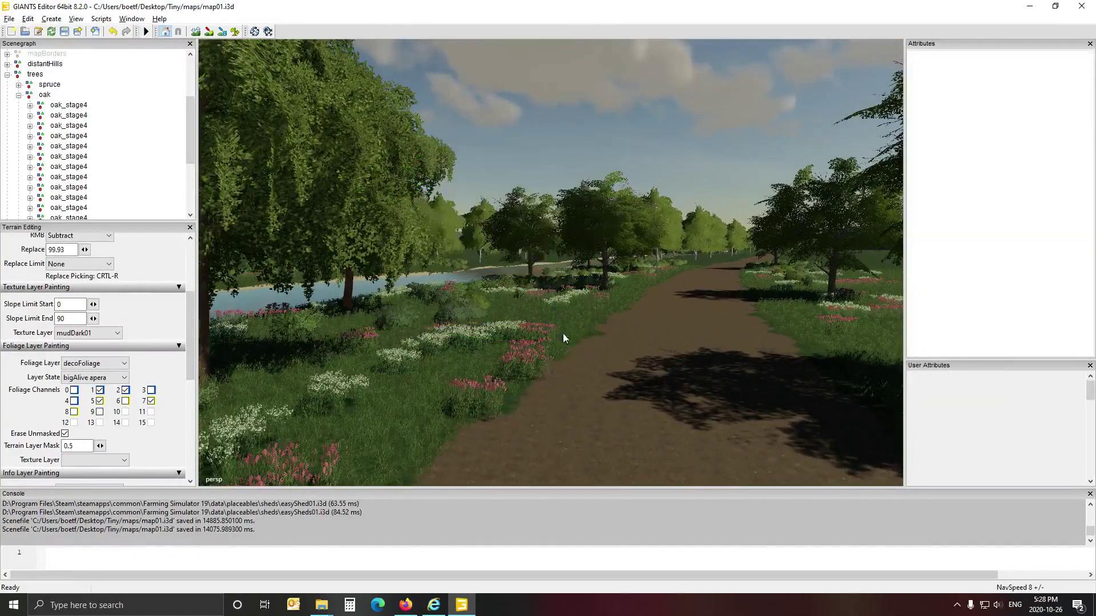
left_click_drag(613, 367, 659, 355, "alt")
scroll(660, 355, "up", 6)
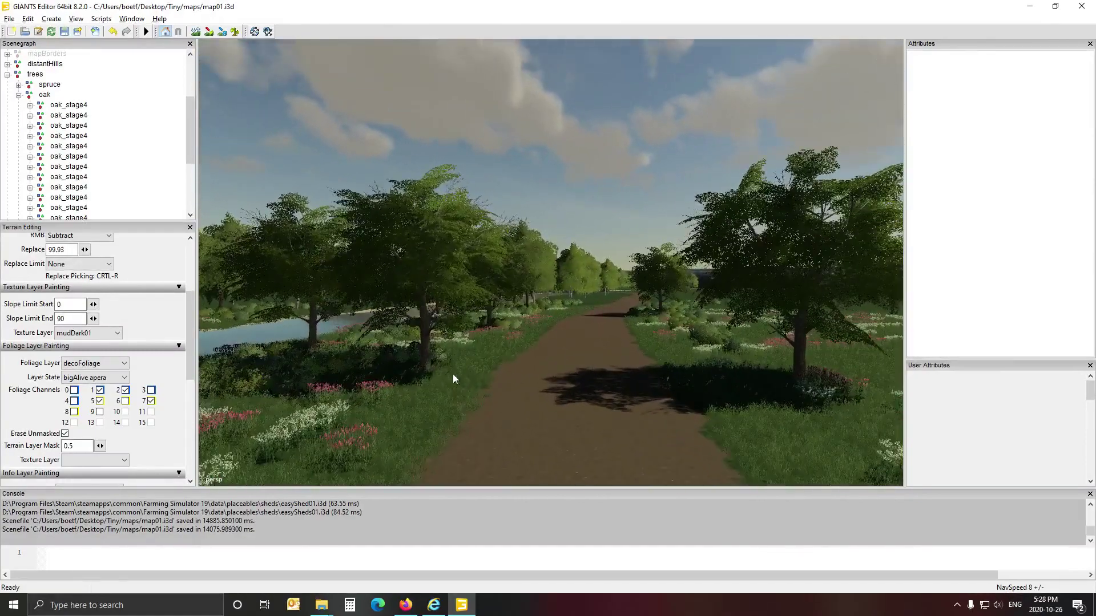
left_click(423, 358)
key("Delete")
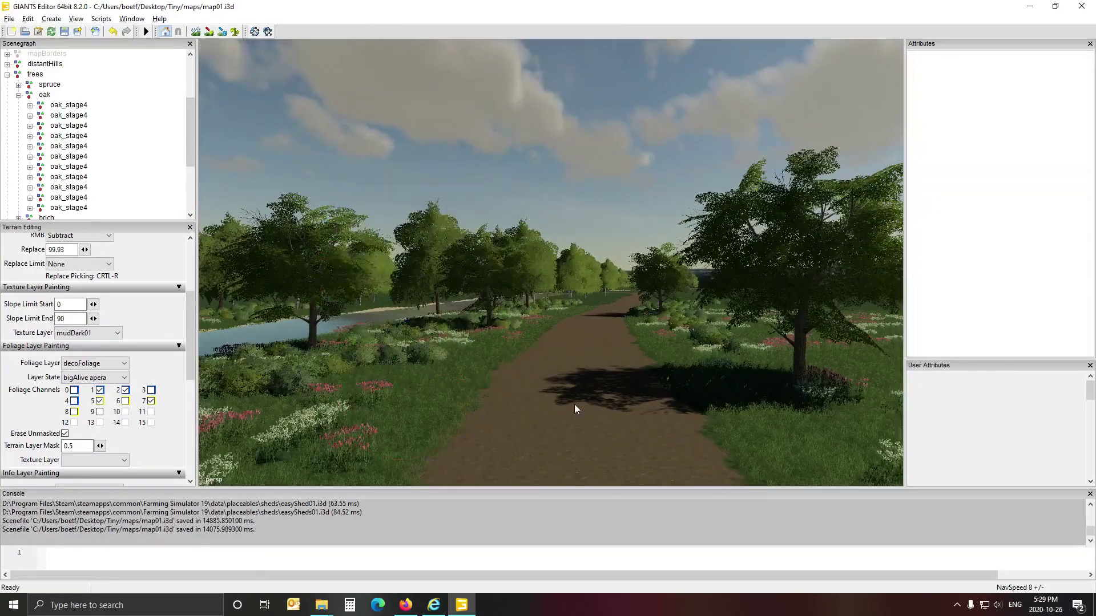
Relocate the next riverside oak_stage4 to the flower meadow across the dirt road with interactive placement, and deselect it.
mouse_move(574, 404)
left_mouse_down("alt")
mouse_move(416, 432)
mouse_move(600, 410)
mouse_move(586, 415)
left_mouse_up("alt")
scroll(594, 410, "up", 6)
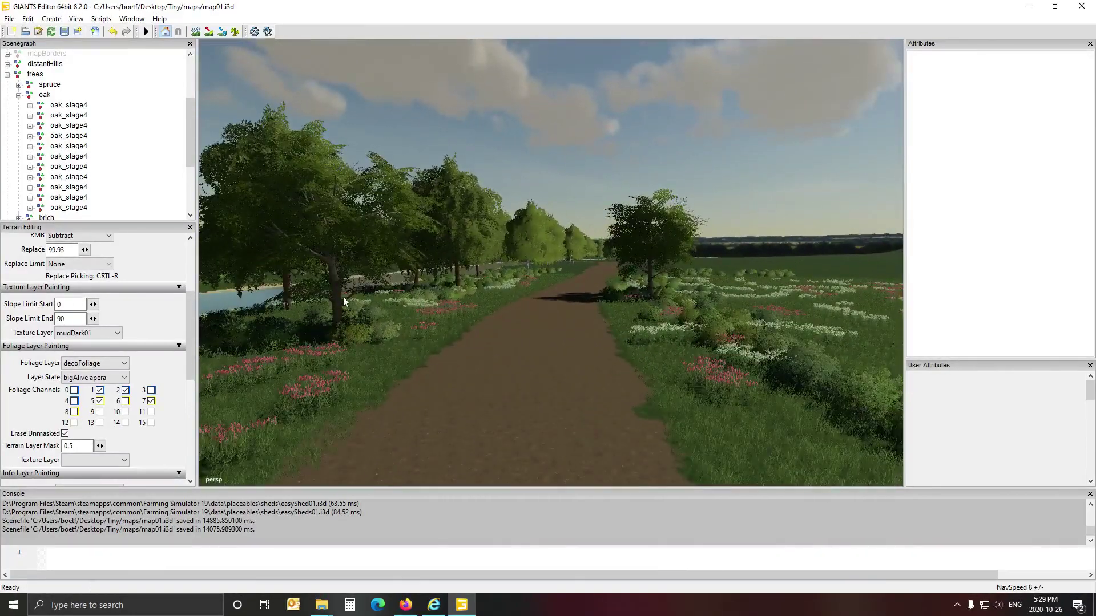
left_click(342, 298)
left_click_drag(356, 327, 577, 406, "alt")
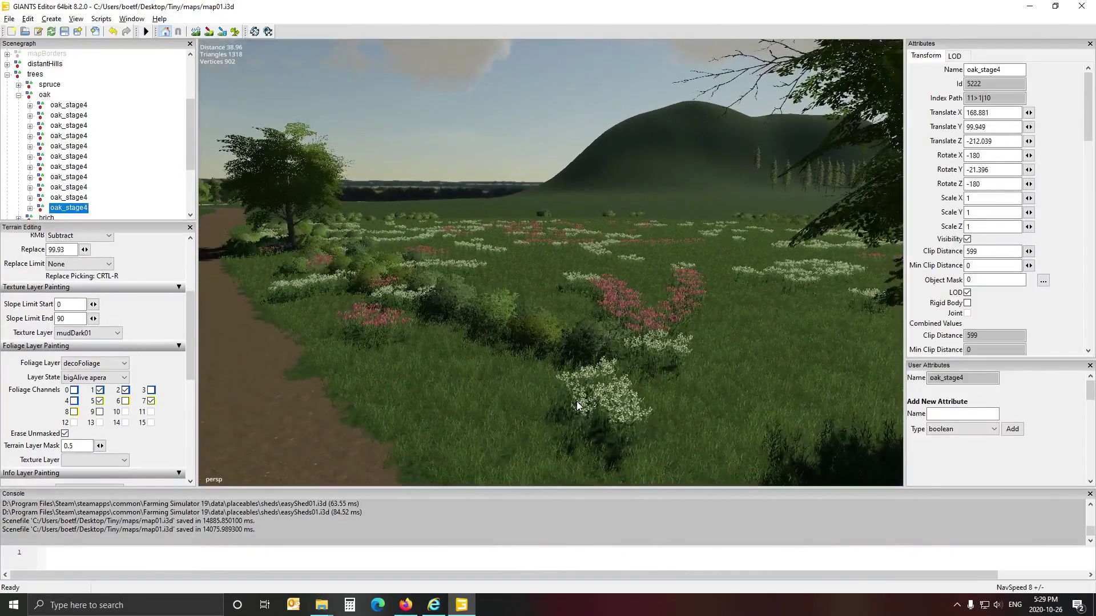
key("ctrl+b")
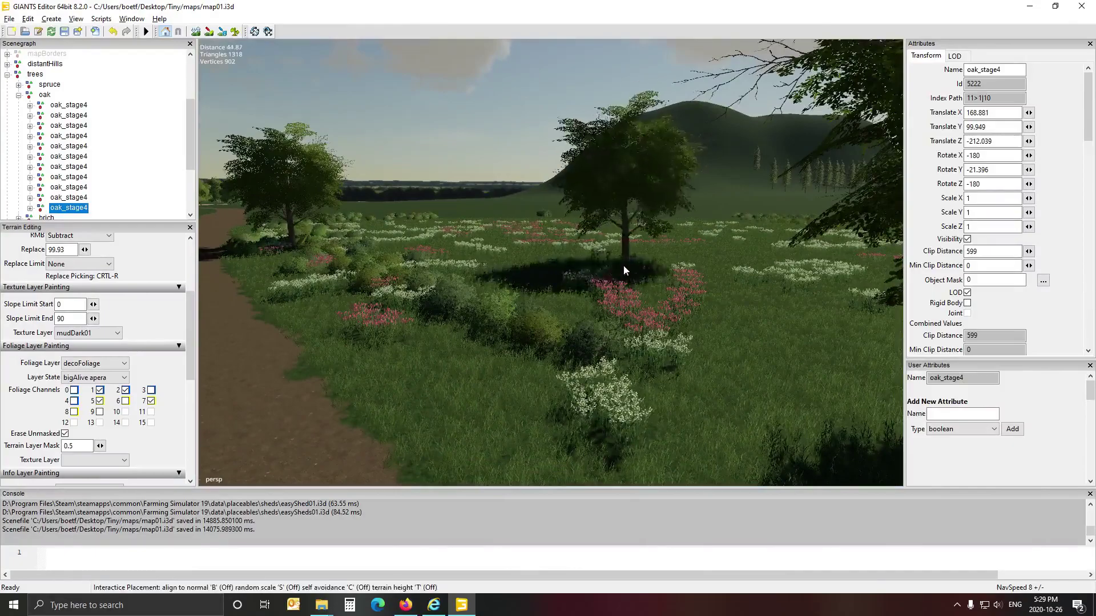
left_click(616, 271)
left_click_drag(548, 309, 289, 382, "alt")
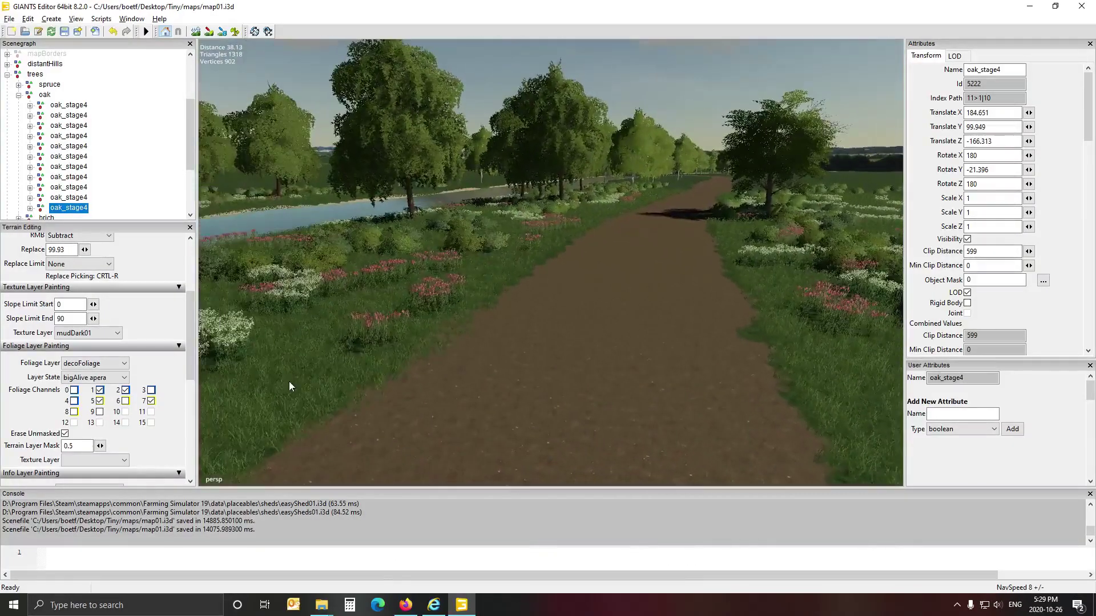
left_click(161, 173)
Examine the decorated verges along the remaining dirt road up to the stone-walled bridge and the riverbank beside it.
mouse_move(407, 281)
left_mouse_down("alt")
mouse_move(416, 284)
mouse_move(281, 288)
mouse_move(3, 270)
mouse_move(406, 264)
left_mouse_up("alt")
scroll(2, 270, "down", 3)
scroll(478, 317, "down", 3)
left_click_drag(478, 317, 509, 303, "alt")
scroll(491, 309, "up", 6)
scroll(509, 302, "up", 4)
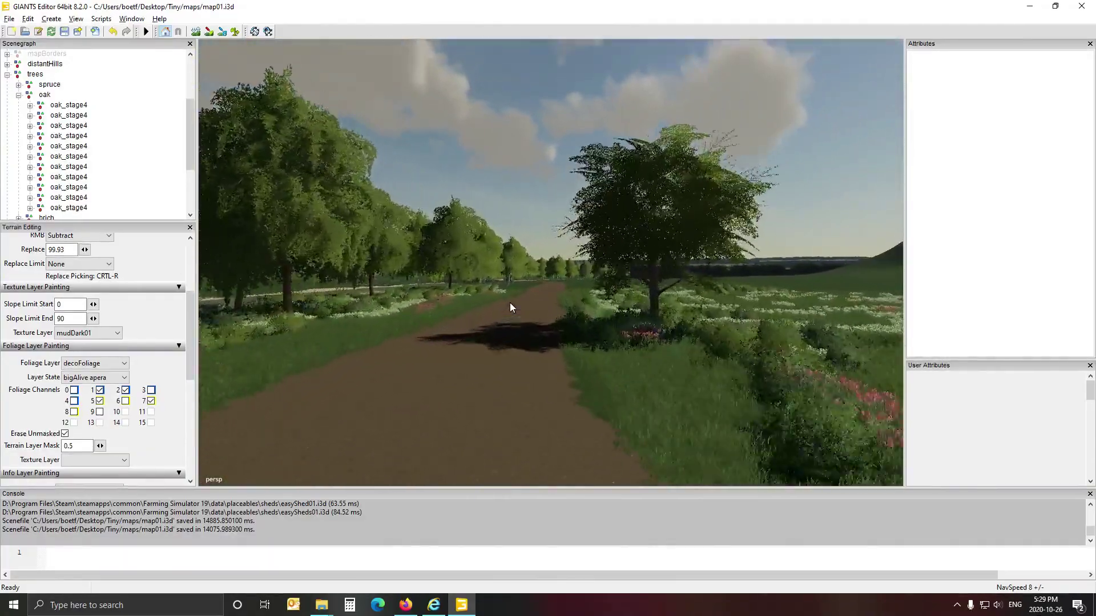
scroll(507, 306, "up", 8)
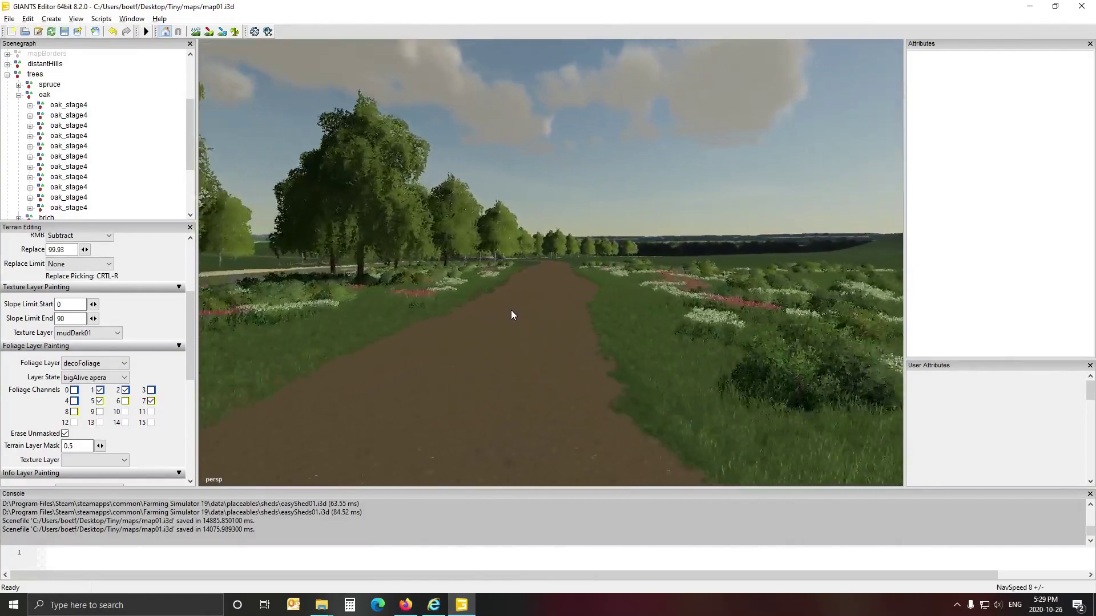
scroll(513, 310, "up", 6)
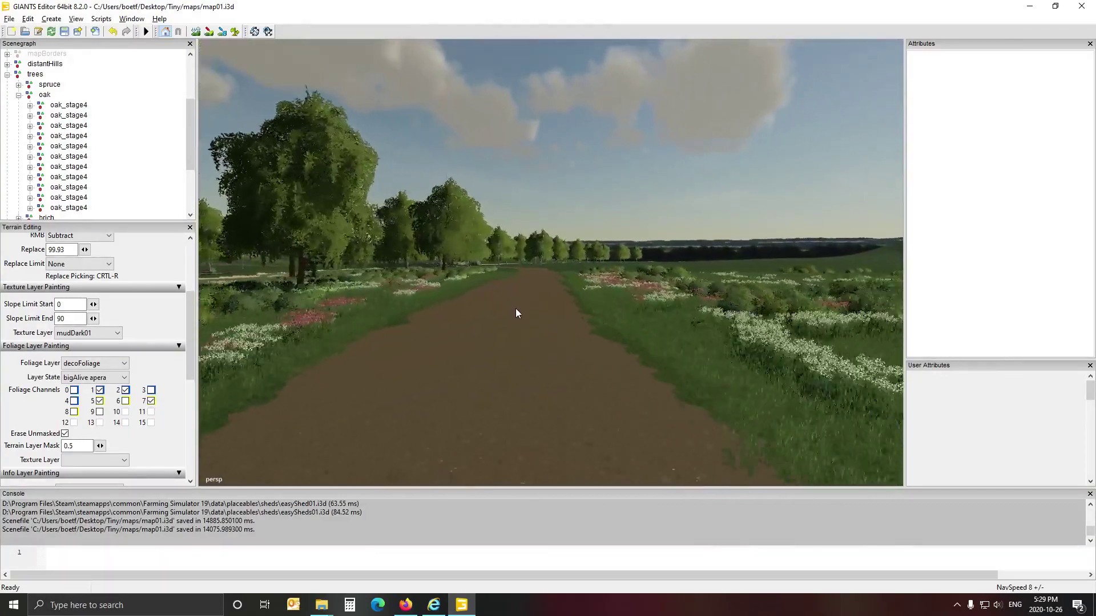
scroll(516, 313, "up", 6)
left_click_drag(515, 313, 349, 326, "alt")
scroll(516, 309, "up", 10)
scroll(507, 308, "up", 10)
scroll(481, 313, "up", 10)
scroll(438, 302, "up", 10)
scroll(394, 322, "up", 10)
scroll(331, 301, "up", 5)
scroll(312, 377, "down", 4)
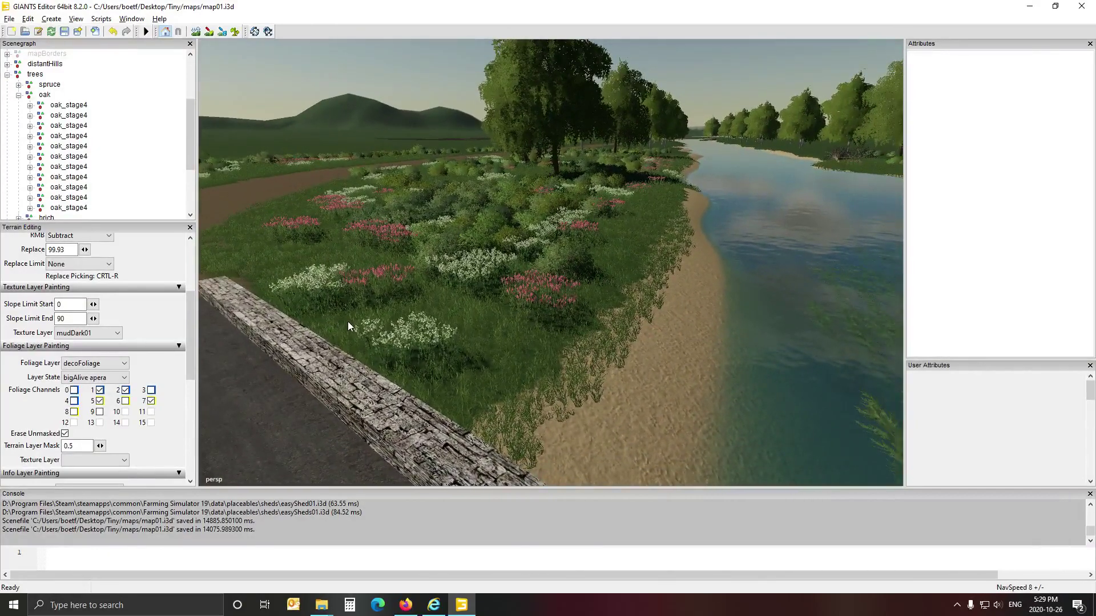
Examine the river plants, rocks, trees and flower meadows around the bridge from both of its ends.
left_click_drag(548, 310, 868, 299, "alt")
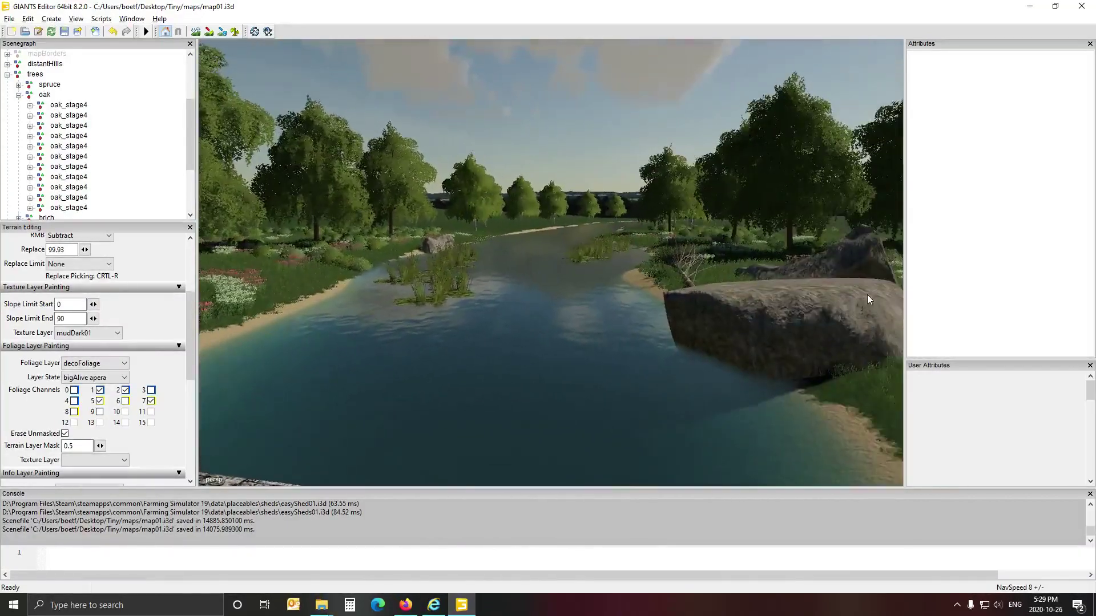
left_click_drag(539, 301, 736, 299, "alt")
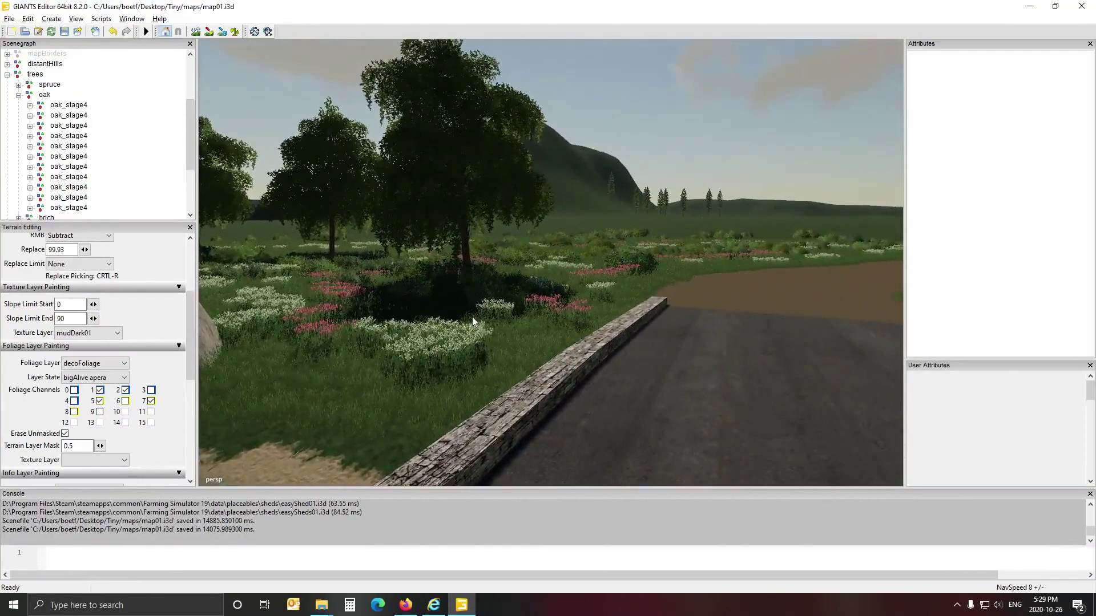
left_click_drag(472, 316, 803, 311, "alt")
mouse_move(457, 334)
left_mouse_down("alt")
mouse_move(596, 331)
mouse_move(612, 315)
mouse_move(563, 325)
mouse_move(609, 331)
mouse_move(447, 335)
mouse_move(398, 323)
mouse_move(472, 325)
mouse_move(464, 328)
left_mouse_up("alt")
scroll(612, 316, "up", 3)
scroll(613, 330, "up", 3)
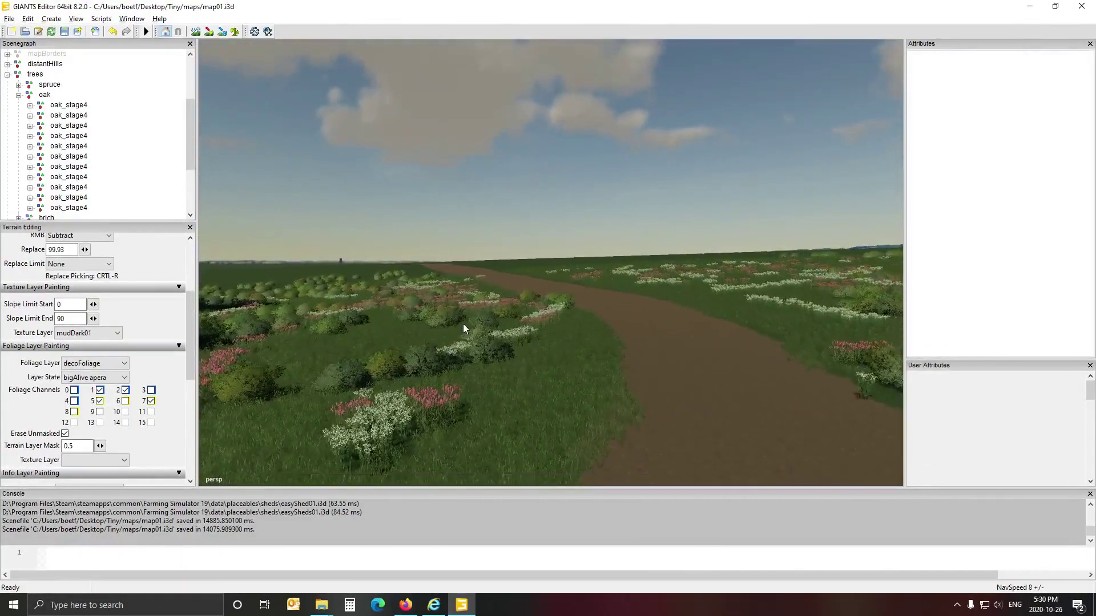
scroll(463, 329, "up", 1)
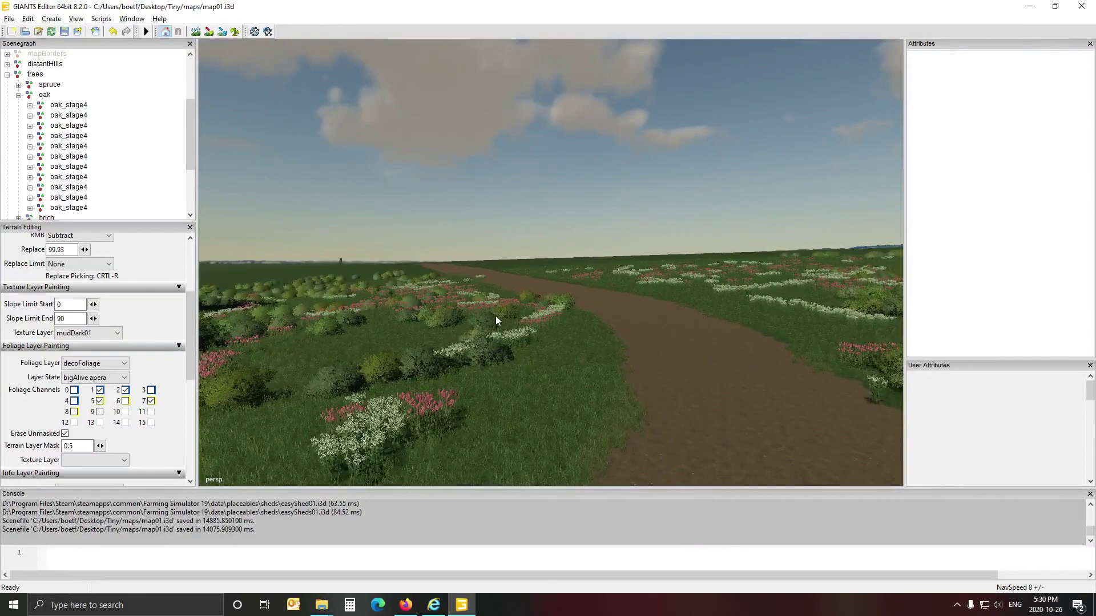
left_click_drag(589, 336, 287, 350, "alt")
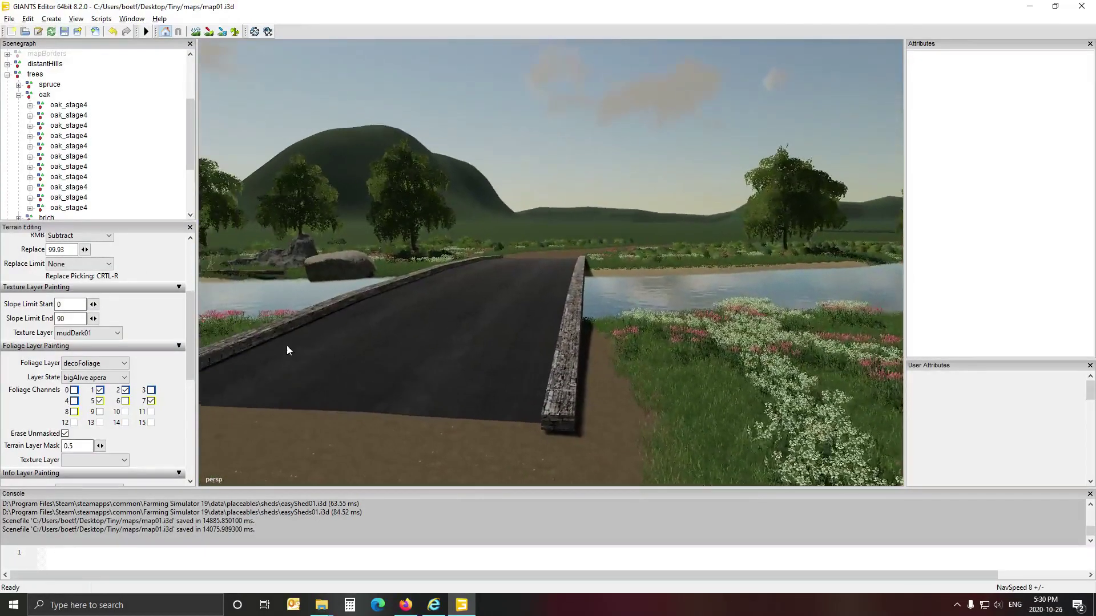
scroll(507, 324, "up", 4)
left_click_drag(535, 344, 668, 342, "alt")
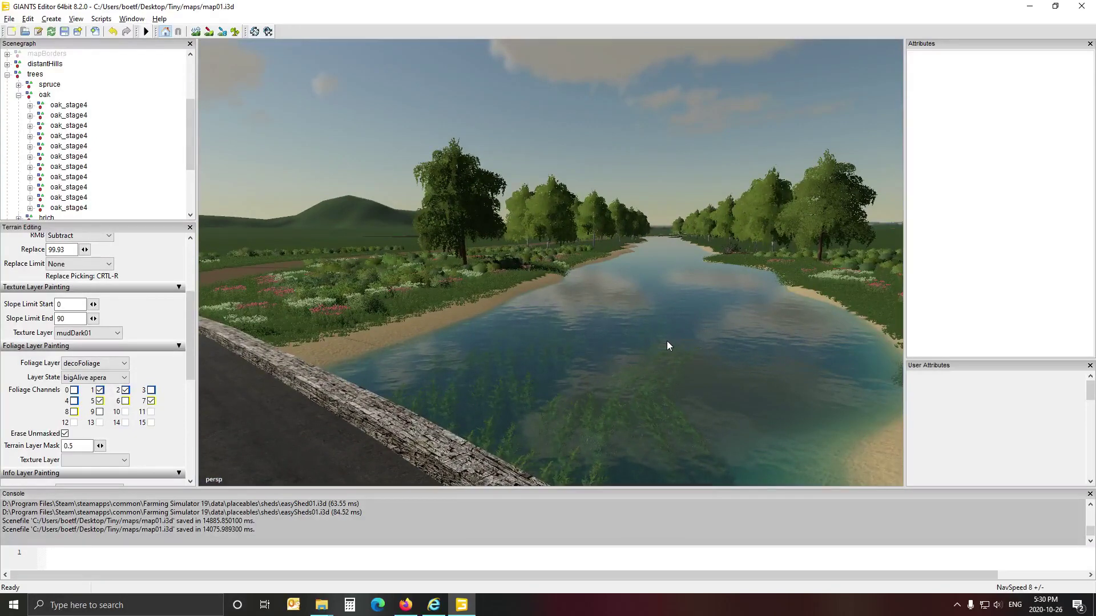
Examine the riverbank flowers and bushes and the meadows flanking the dirt road from the bridge towards the farm.
left_click_drag(656, 323, 558, 298, "alt")
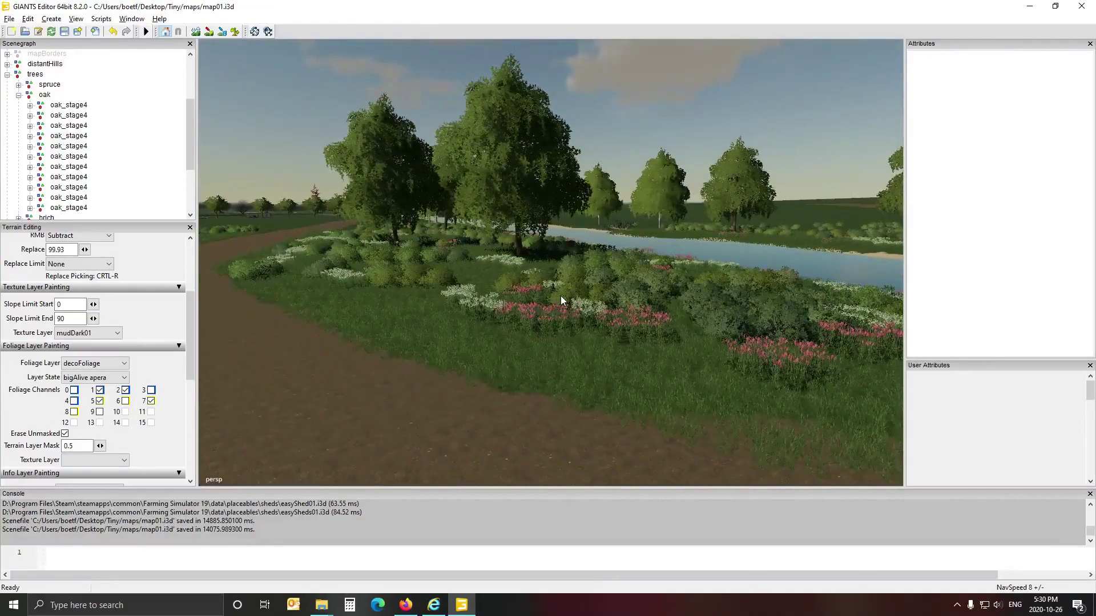
left_click_drag(671, 289, 486, 279, "alt")
scroll(529, 278, "up", 6)
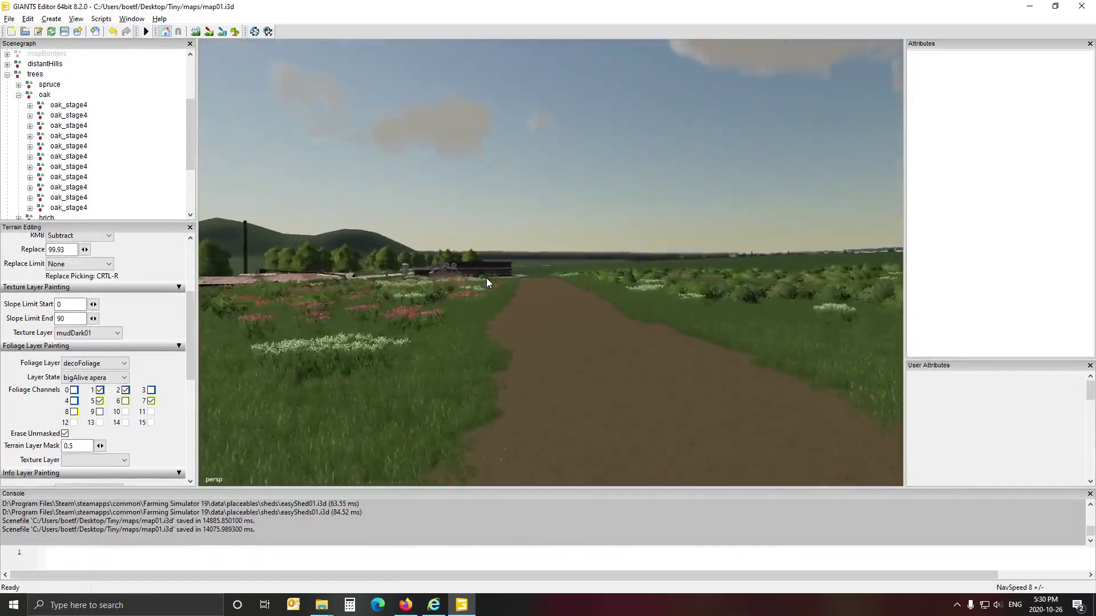
scroll(486, 278, "up", 3)
Collapse the scenegraph tree and turn on the visibility of the mapBorders group.
right_click(124, 130)
left_click(147, 145)
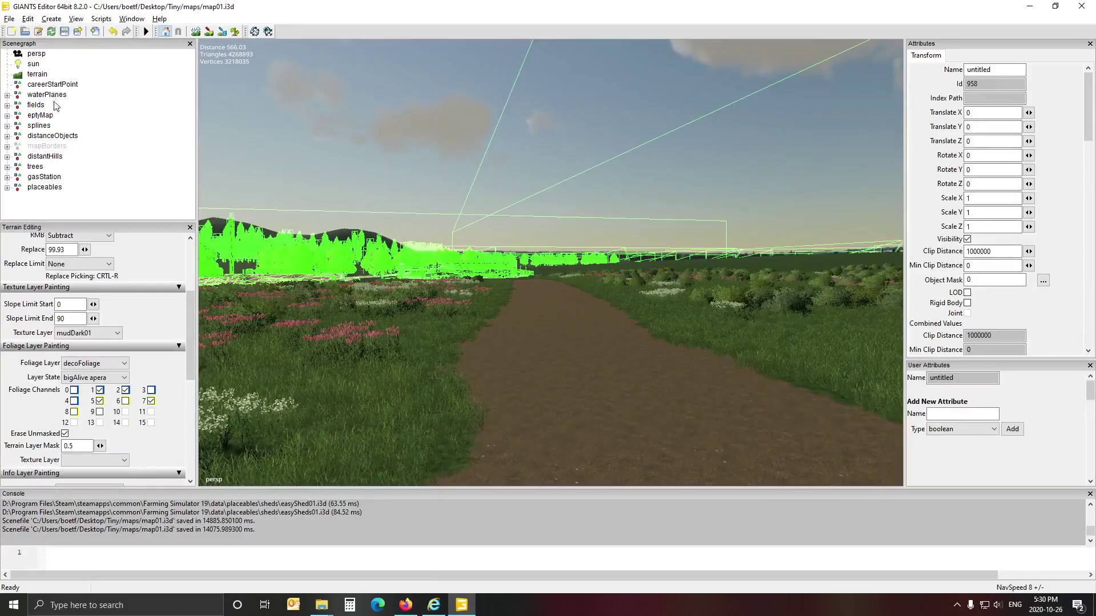
left_click(50, 147)
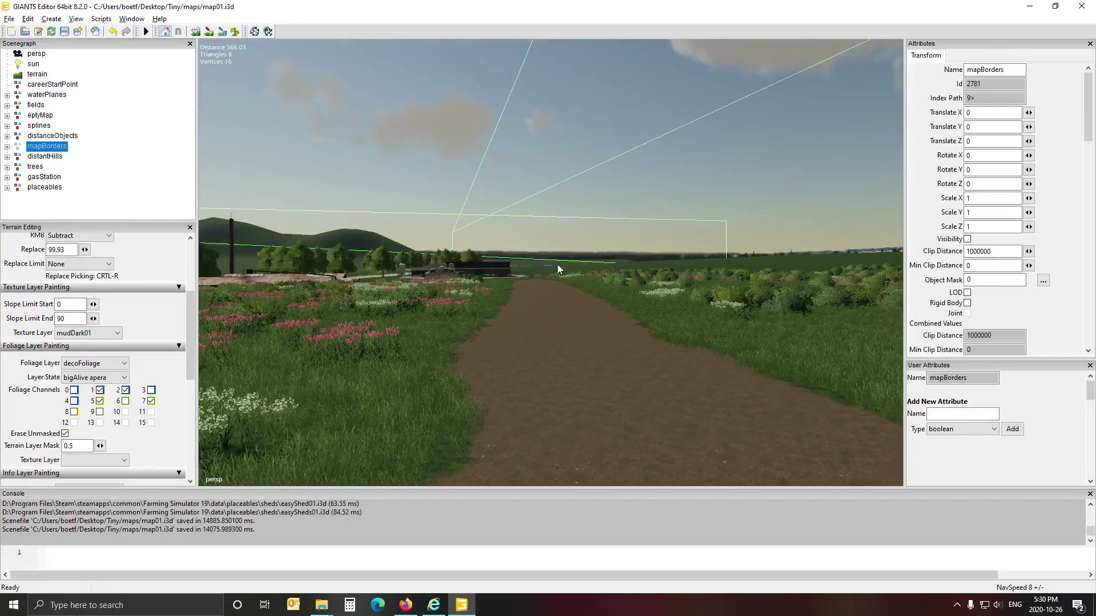
mouse_move(583, 332)
left_mouse_down("alt")
mouse_move(592, 307)
mouse_move(584, 333)
left_mouse_up("alt")
scroll(593, 308, "up", 4)
scroll(584, 333, "up", 4)
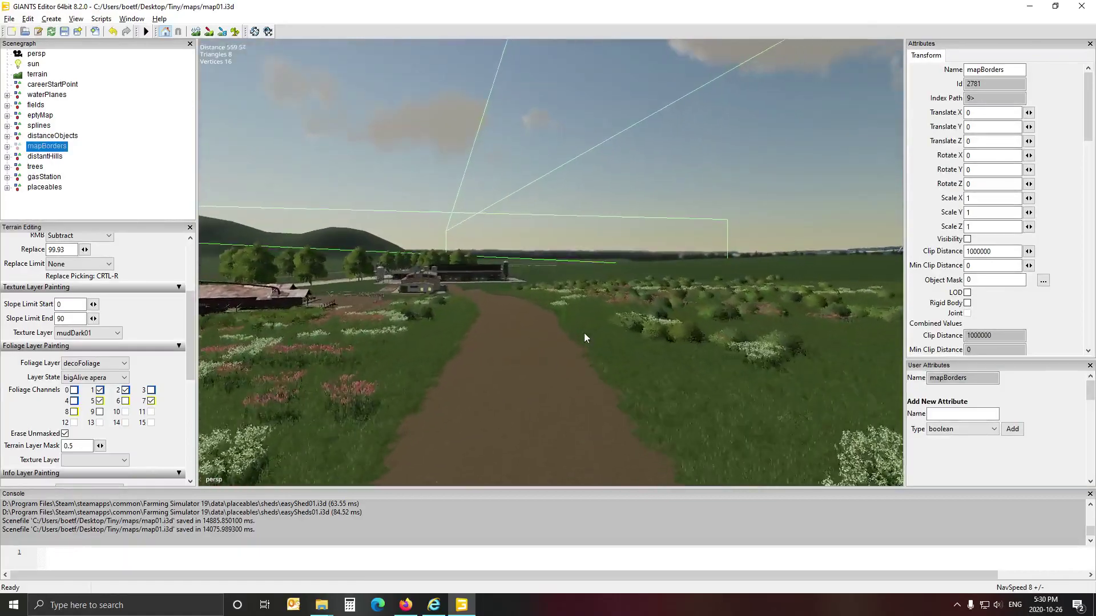
left_click(967, 239)
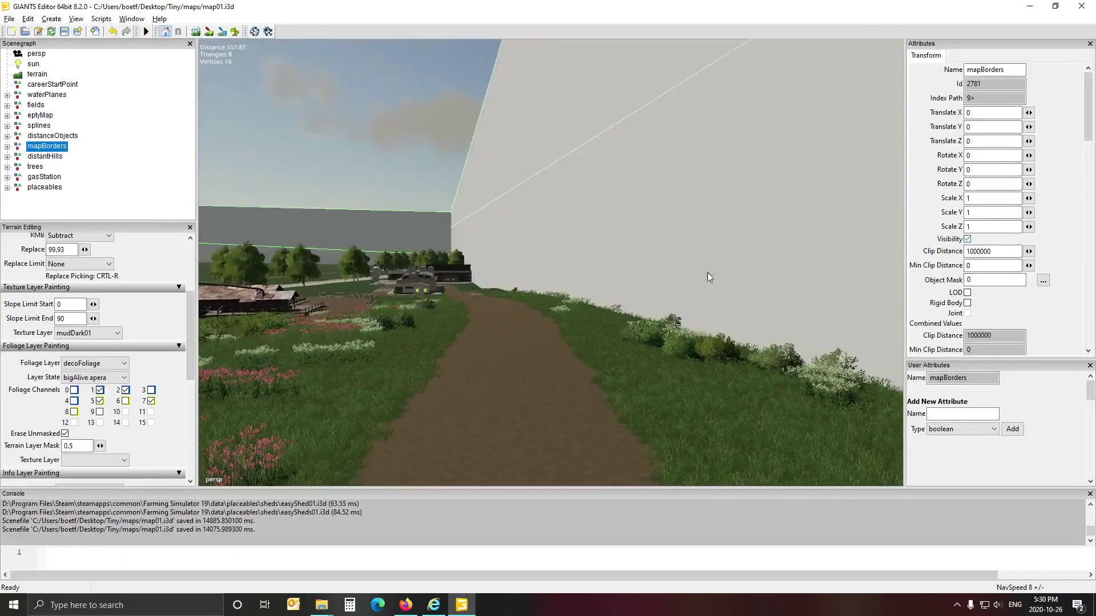
Check the border wall beside the dirt road, hide the mapBorders group again and deselect it.
left_click_drag(540, 334, 477, 250, "alt")
scroll(526, 339, "up", 6)
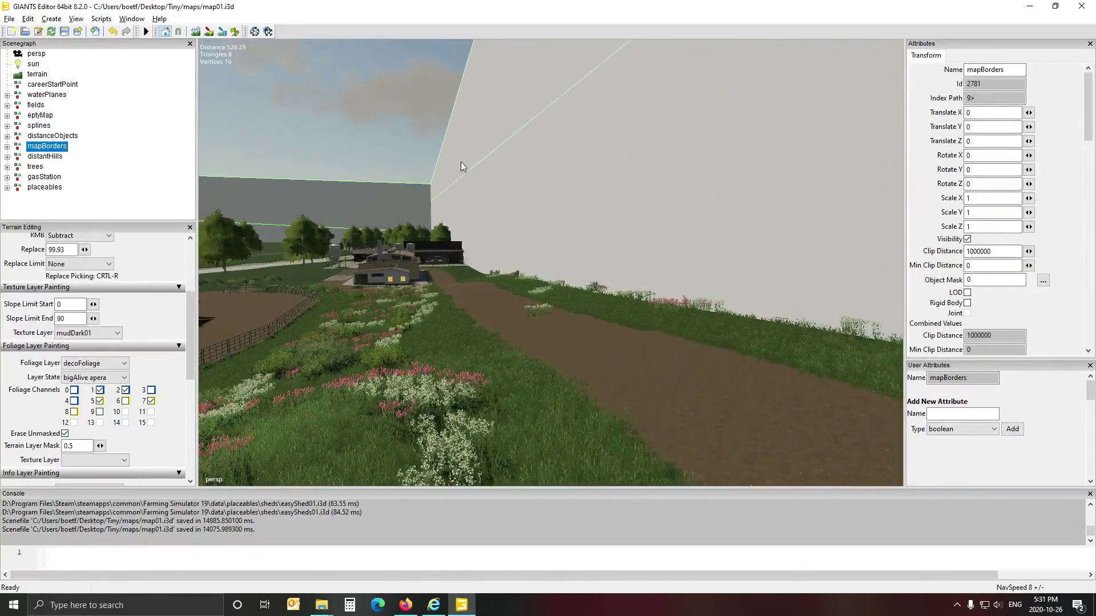
left_click(972, 239)
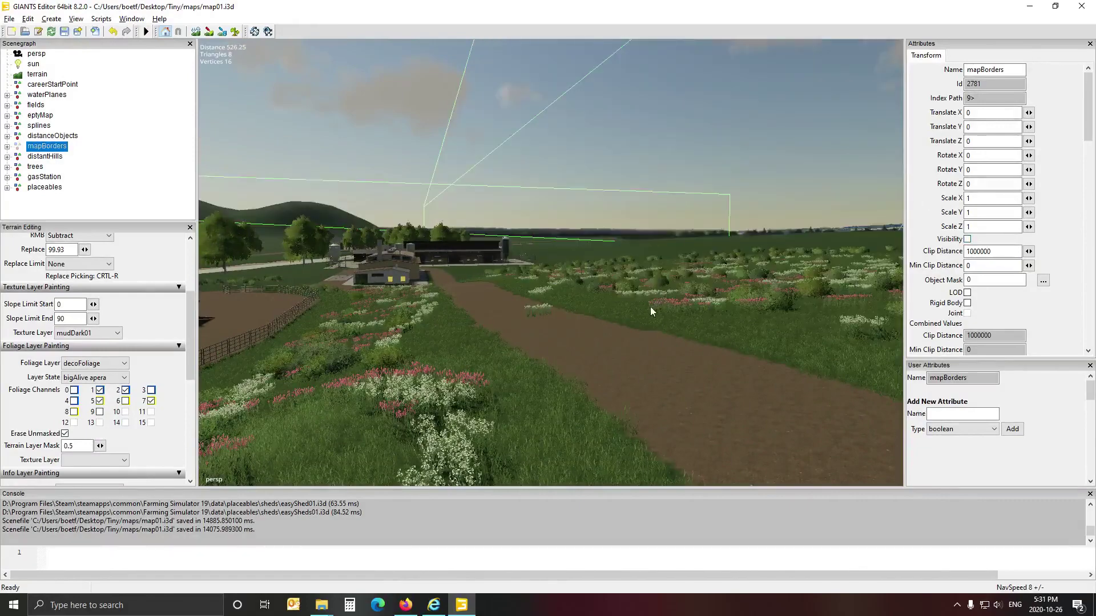
left_click(135, 171)
Examine the flower verges along the dirt road past the production buildings and up to the fenced, rusty-roofed mill yard.
left_click_drag(410, 250, 379, 241, "alt")
scroll(362, 238, "up", 10)
left_click_drag(362, 238, 304, 242, "alt")
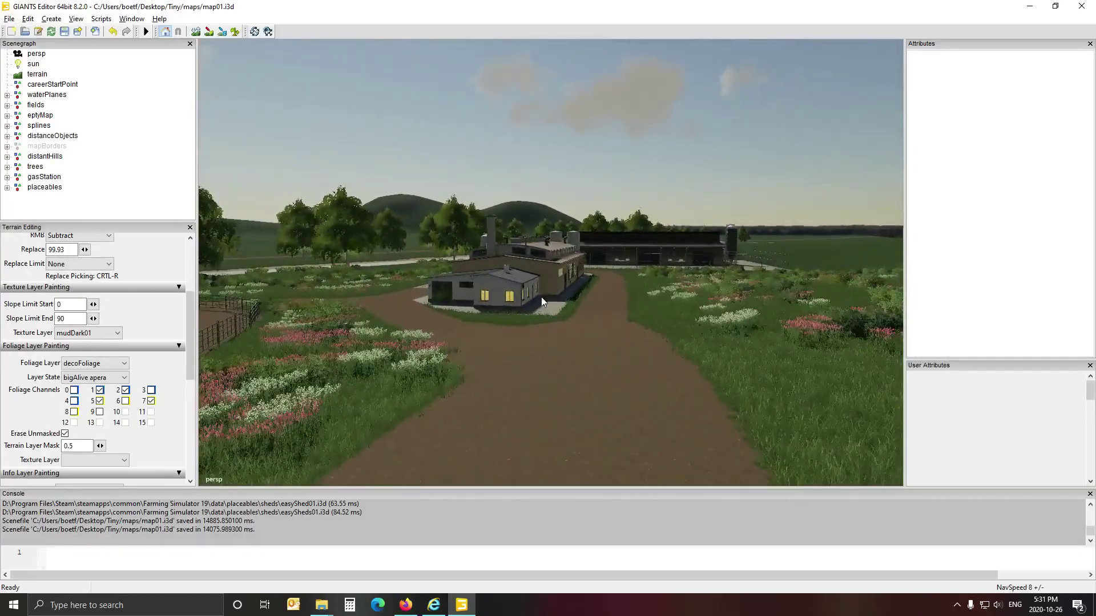
left_click_drag(541, 297, 400, 307, "alt")
scroll(506, 303, "up", 8)
scroll(487, 307, "up", 5)
scroll(572, 289, "up", 8)
scroll(572, 289, "up", 10)
scroll(635, 289, "up", 3)
scroll(684, 292, "up", 8)
left_click_drag(630, 293, 538, 286, "alt")
scroll(404, 284, "up", 8)
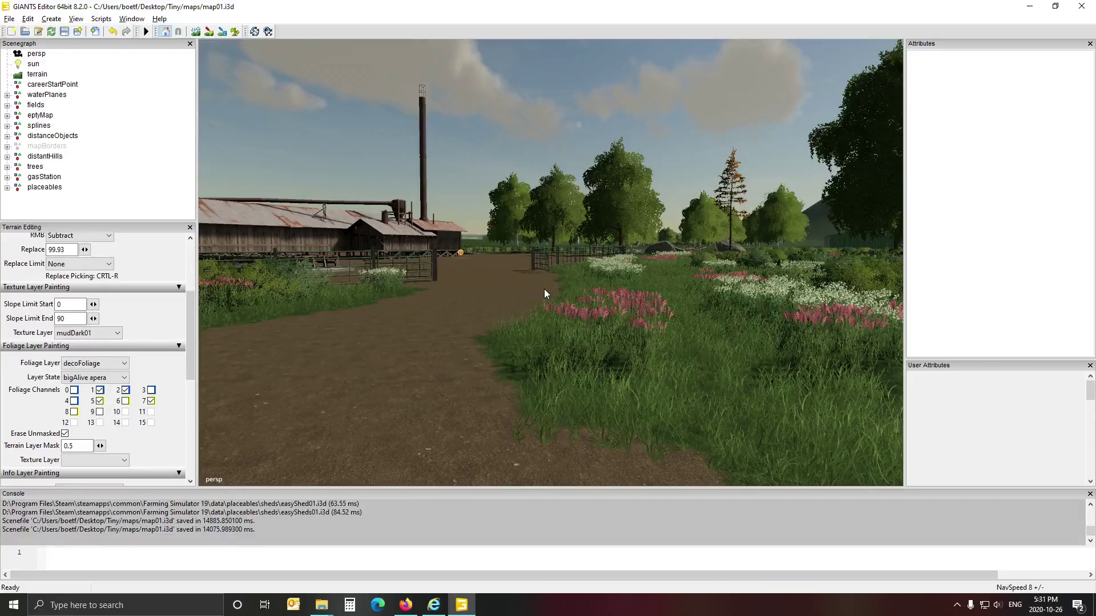
Examine the planting around the dirt road junction and the bushy meadow beside the long factory building.
left_click_drag(453, 322, 639, 308, "alt")
scroll(714, 426, "down", 5)
scroll(503, 377, "up", 6)
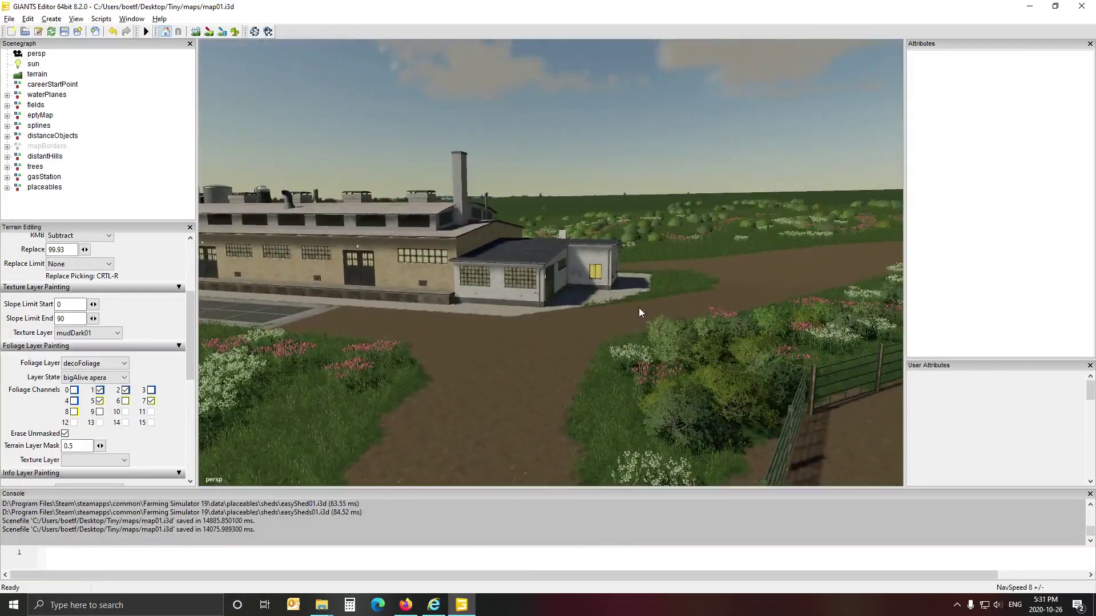
left_click_drag(501, 353, 798, 346, "alt")
left_click_drag(468, 356, 598, 366, "alt")
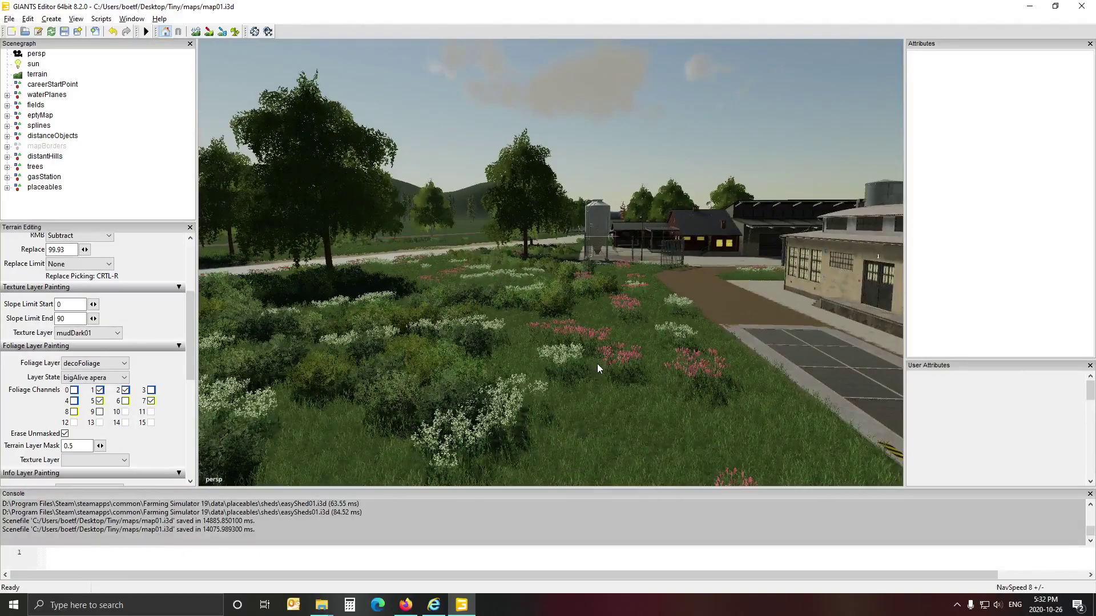
Examine the meadow from its centre, looking towards the gated farmyard, the silos, the river and the fenced mill.
left_click_drag(539, 396, 577, 382, "alt")
key("a")
right_click_drag(577, 383, 694, 388)
key("w")
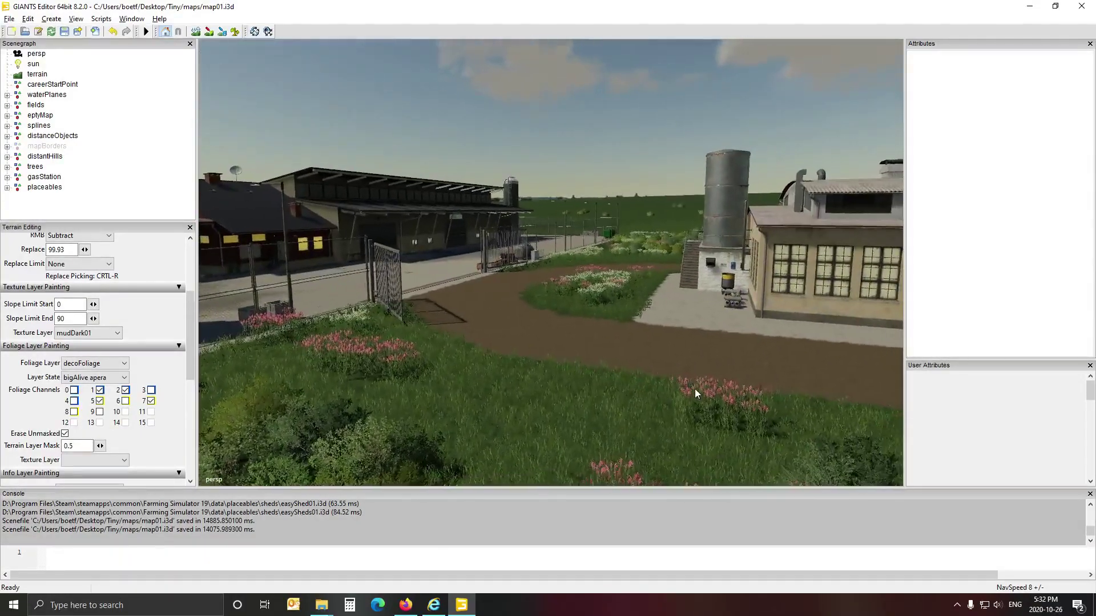
right_click_drag(456, 407, 701, 383)
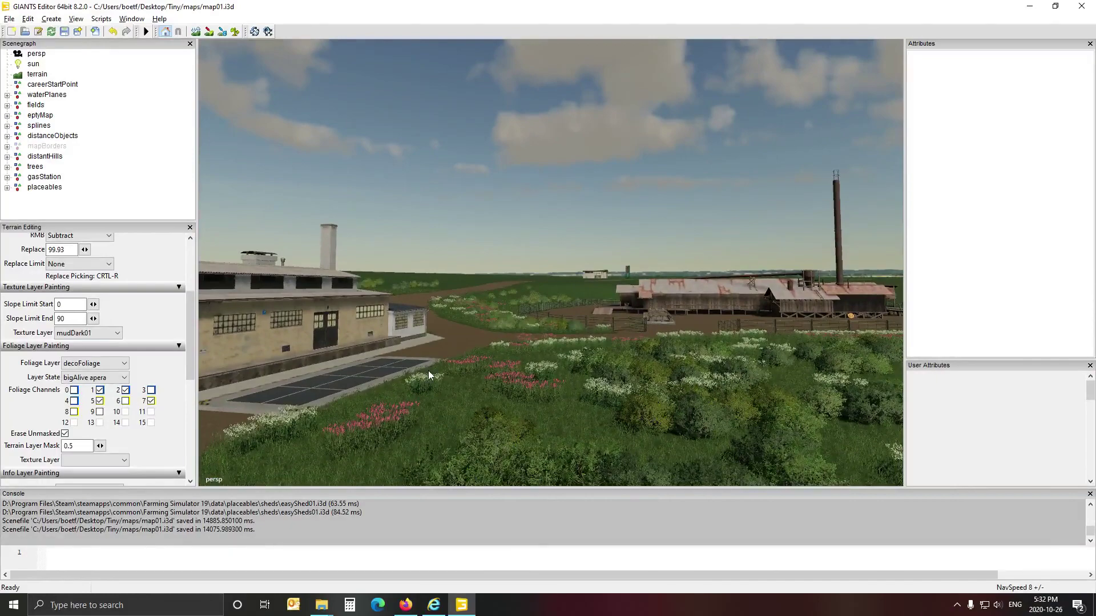
right_click_drag(398, 403, 705, 421)
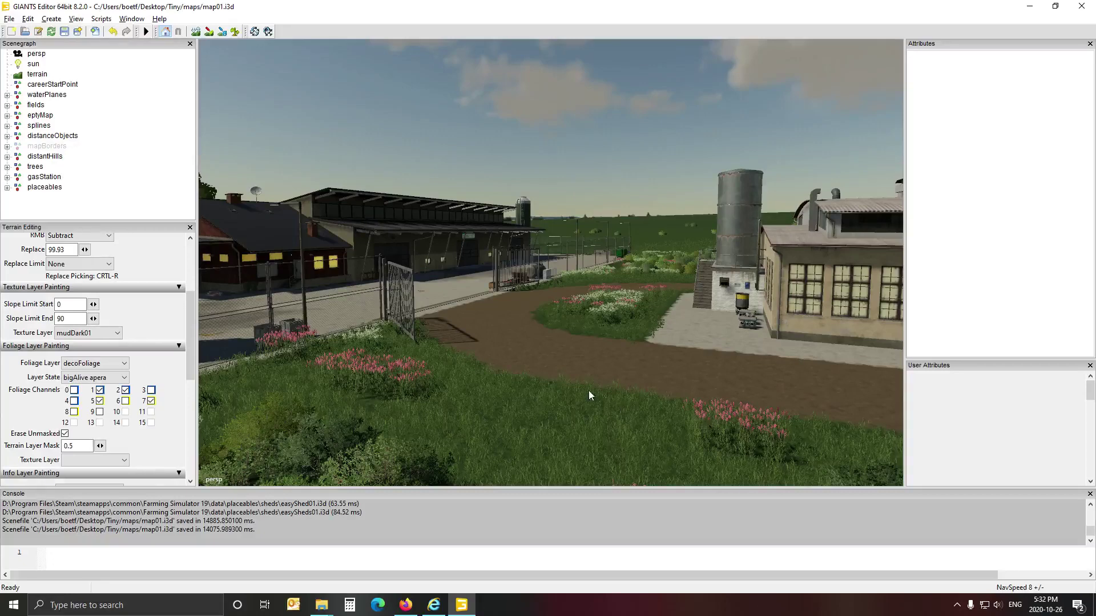
middle_click_drag(616, 363, 570, 379)
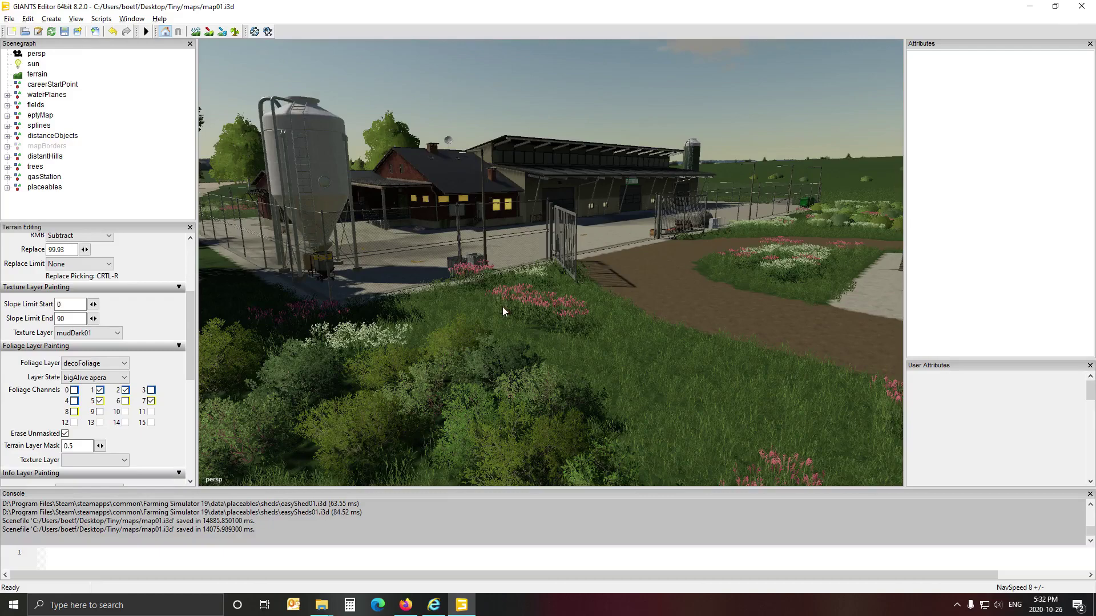
left_click_drag(559, 287, 314, 286, "alt")
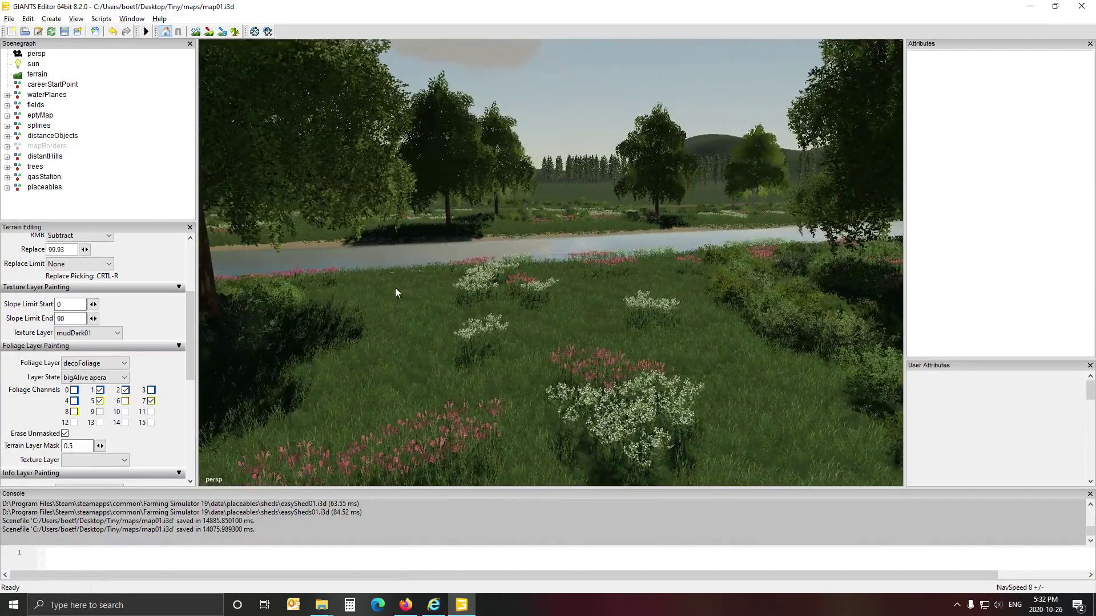
left_click_drag(627, 302, 359, 297, "alt")
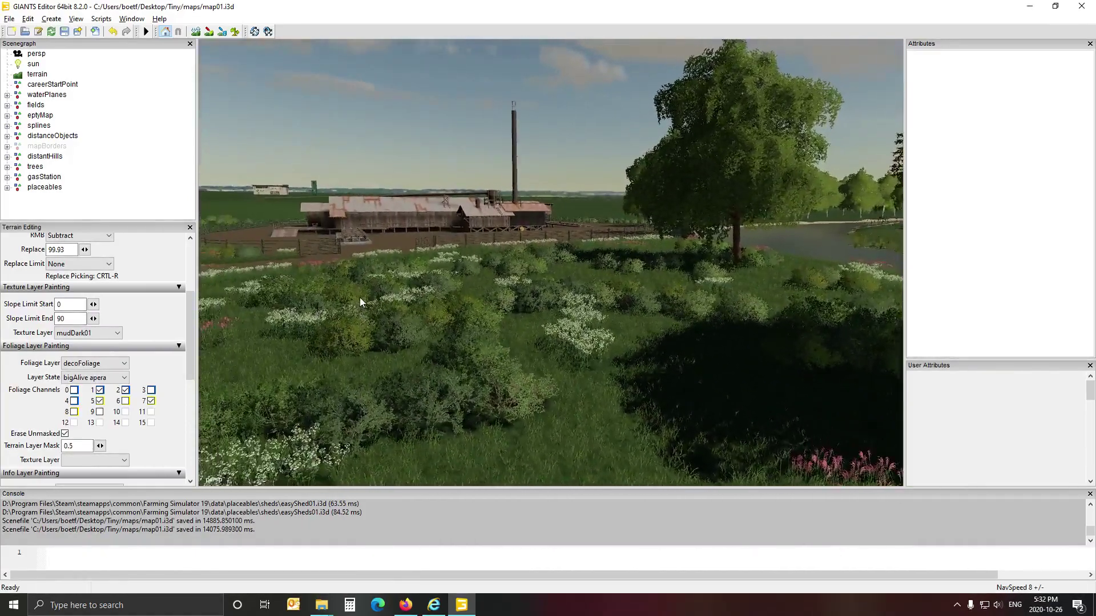
mouse_move(621, 294)
left_mouse_down("alt")
mouse_move(554, 291)
mouse_move(689, 286)
mouse_move(613, 285)
left_mouse_up("alt")
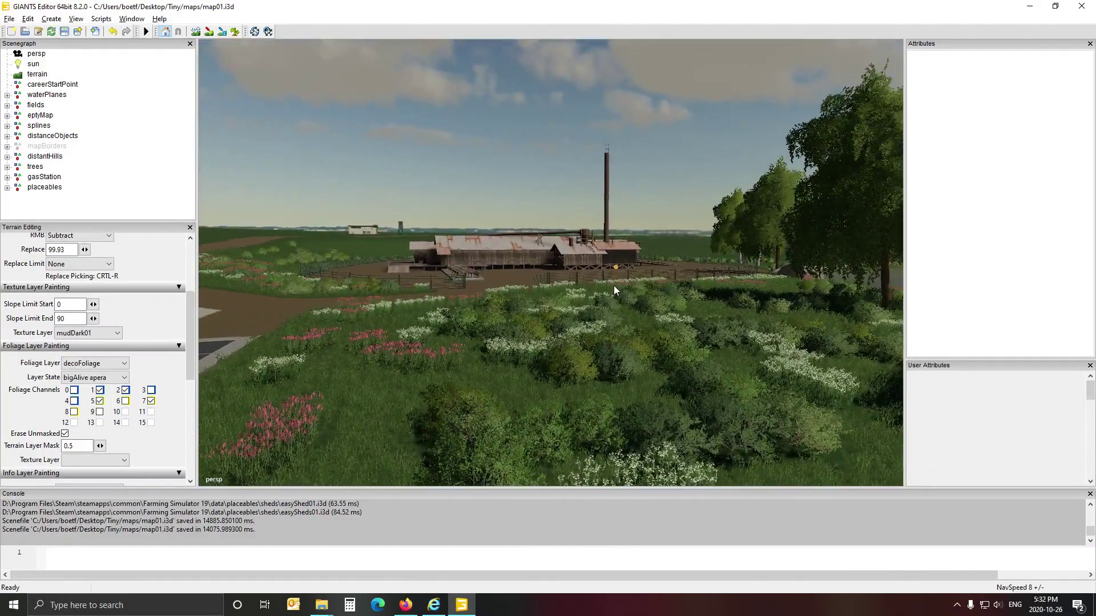